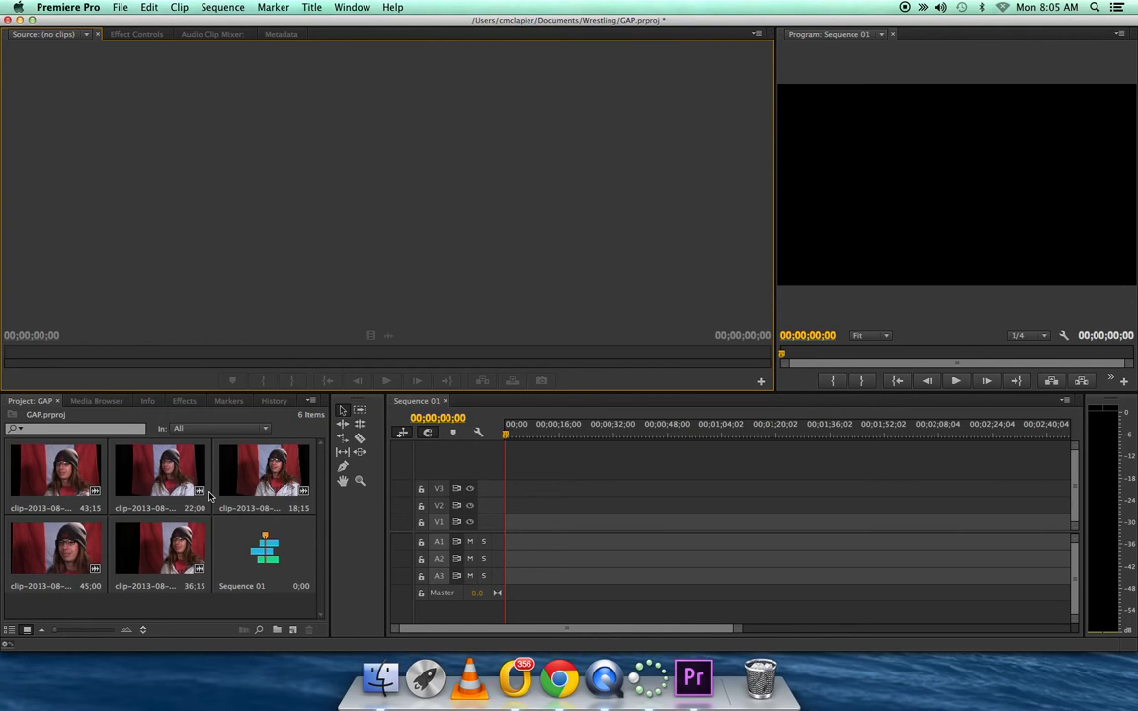
Open the first interview clip from the project in the Source monitor and play its opening from near the beginning.
{"action": "left_click", "coordinate": [54, 488]}
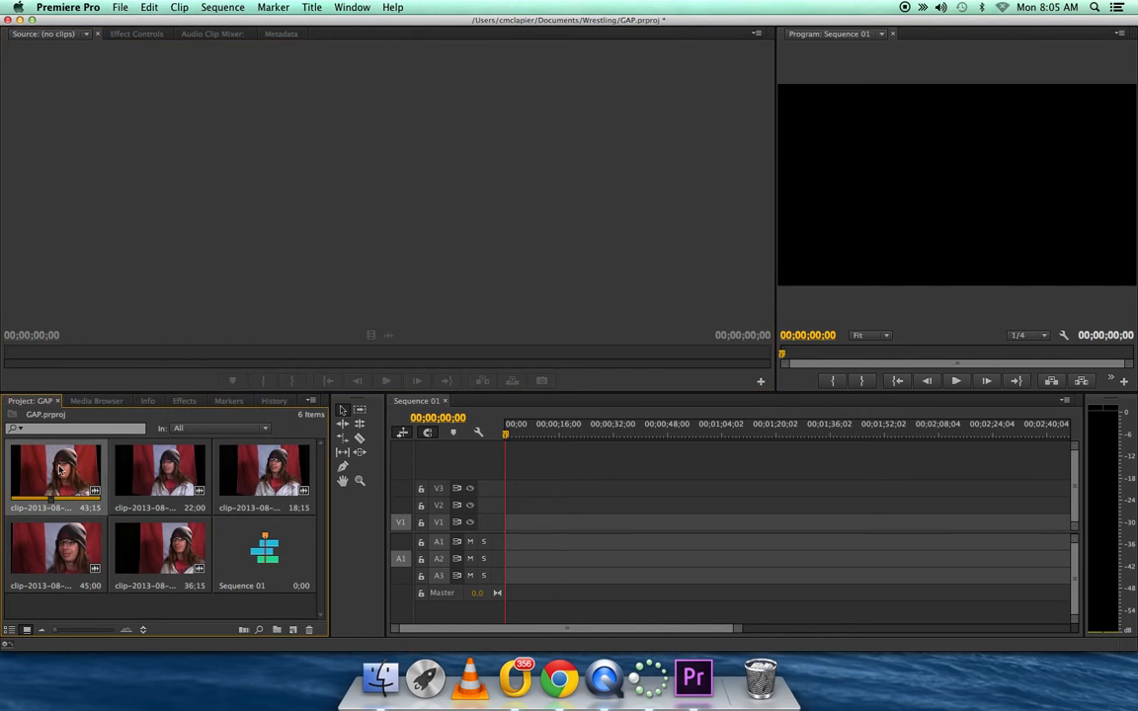
{"action": "double_click", "coordinate": [59, 470]}
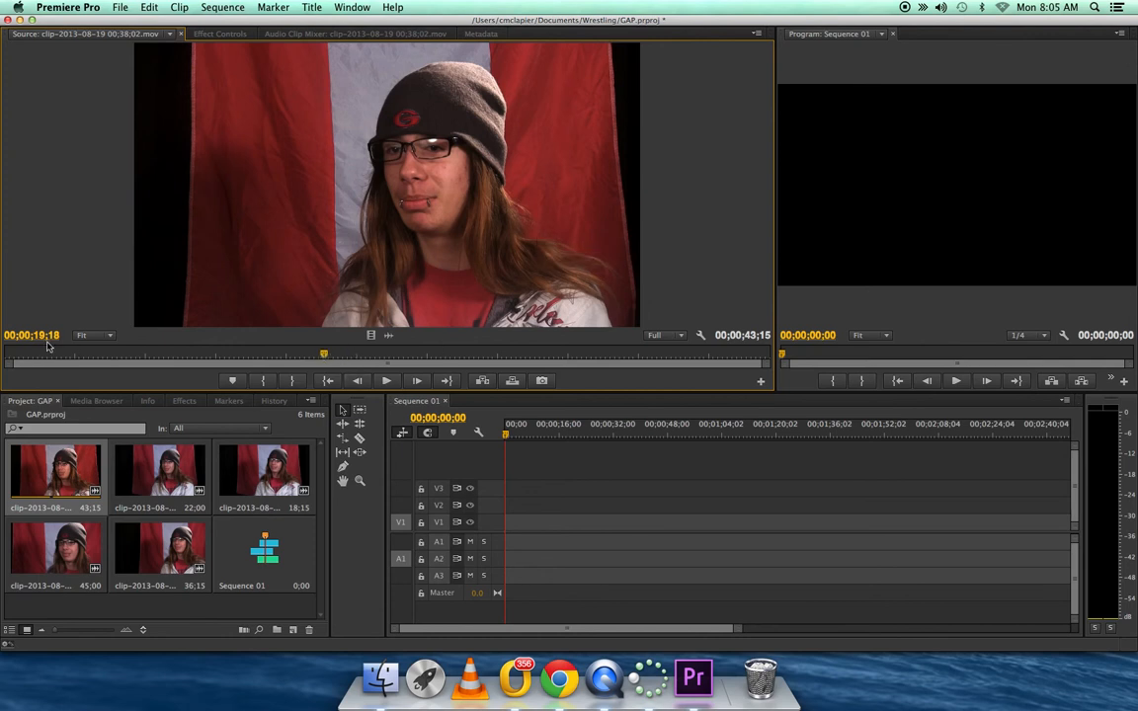
{"action": "left_click_drag", "start_coordinate": [22, 354], "coordinate": [1, 366]}
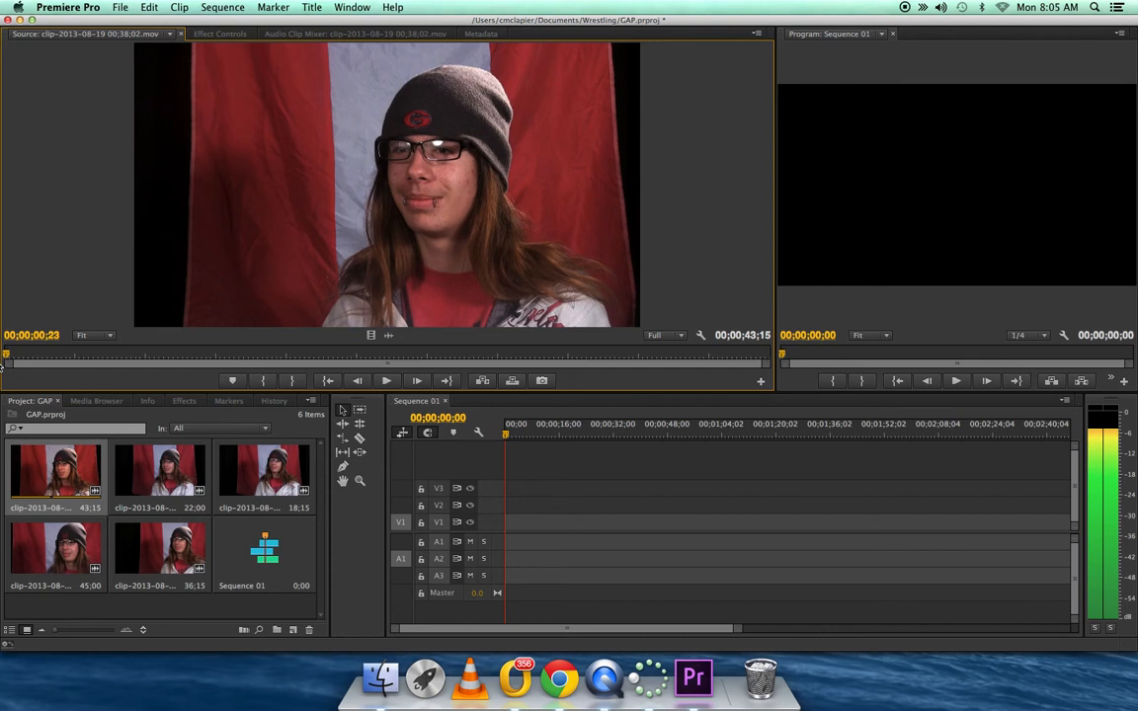
{"action": "left_click", "coordinate": [387, 381]}
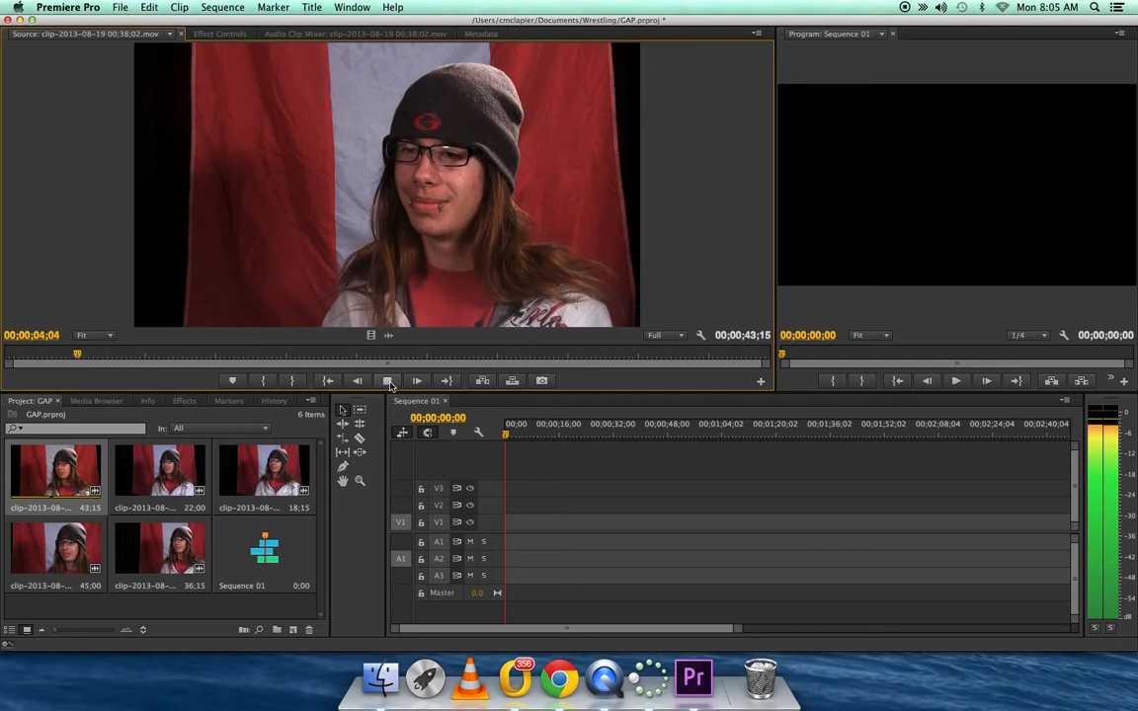
{"action": "left_click", "coordinate": [389, 381]}
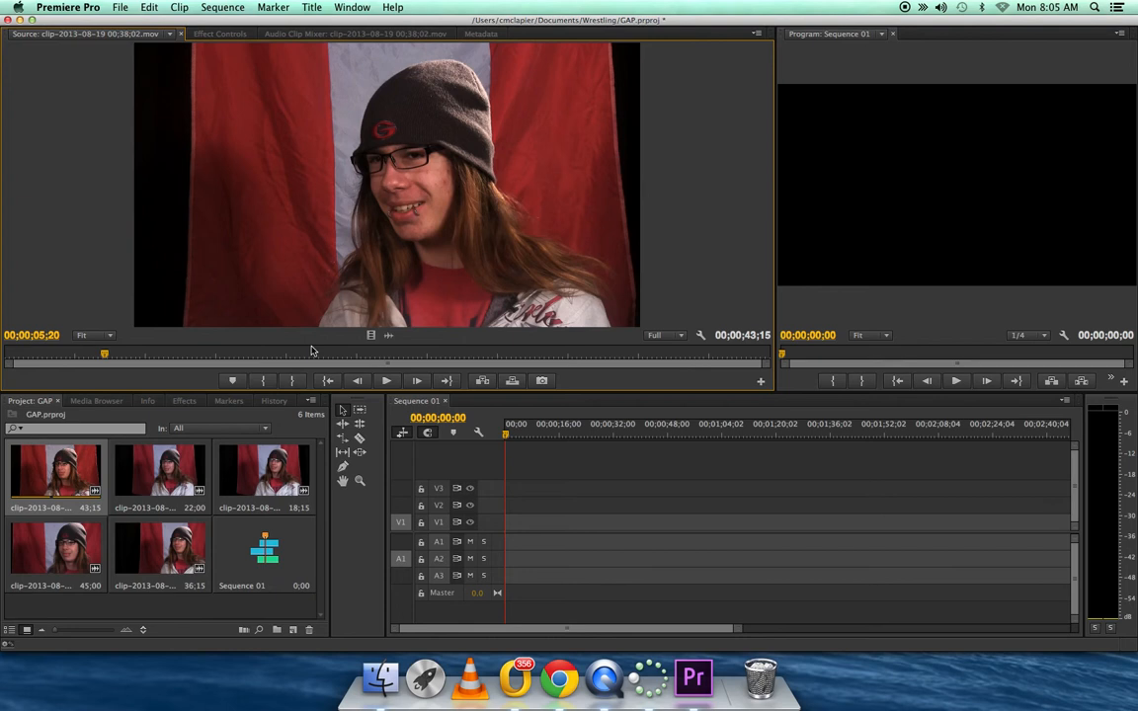
Step the source clip frame by frame around 00;00;05;00, mostly backwards, to look for the start of the wanted section.
{"action": "left_click", "coordinate": [356, 381]}
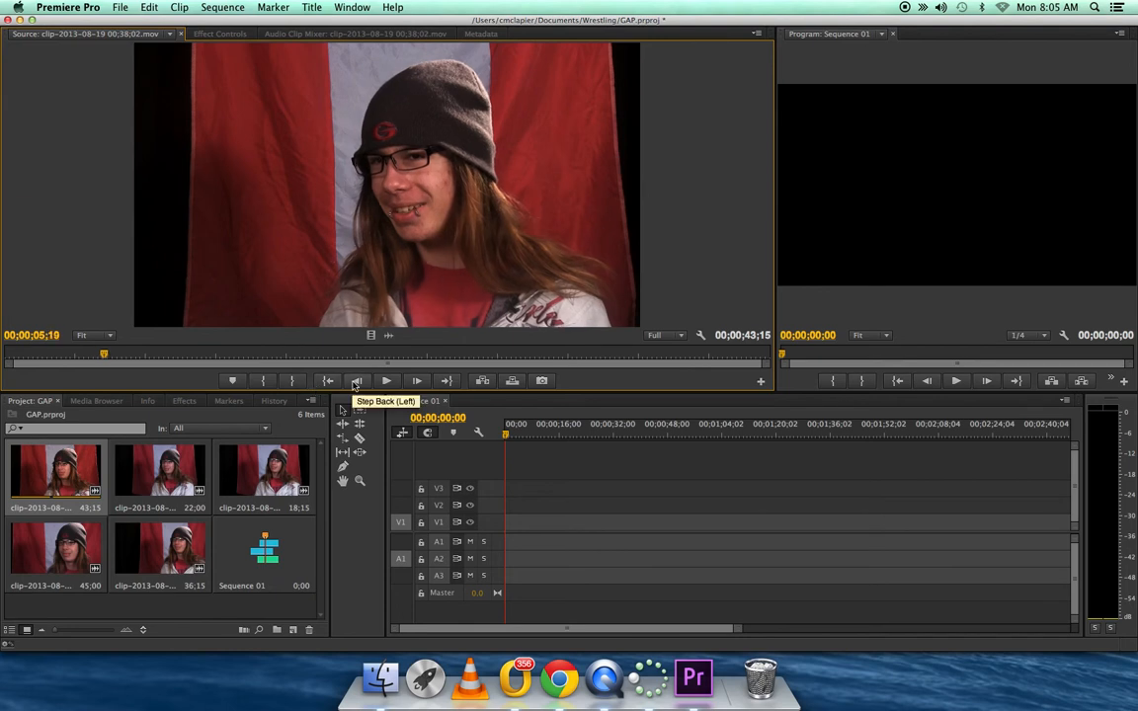
{"action": "left_click", "coordinate": [355, 381]}
{"action": "left_click", "coordinate": [356, 382]}
{"action": "left_click", "coordinate": [356, 381]}
{"action": "left_click", "coordinate": [355, 381]}
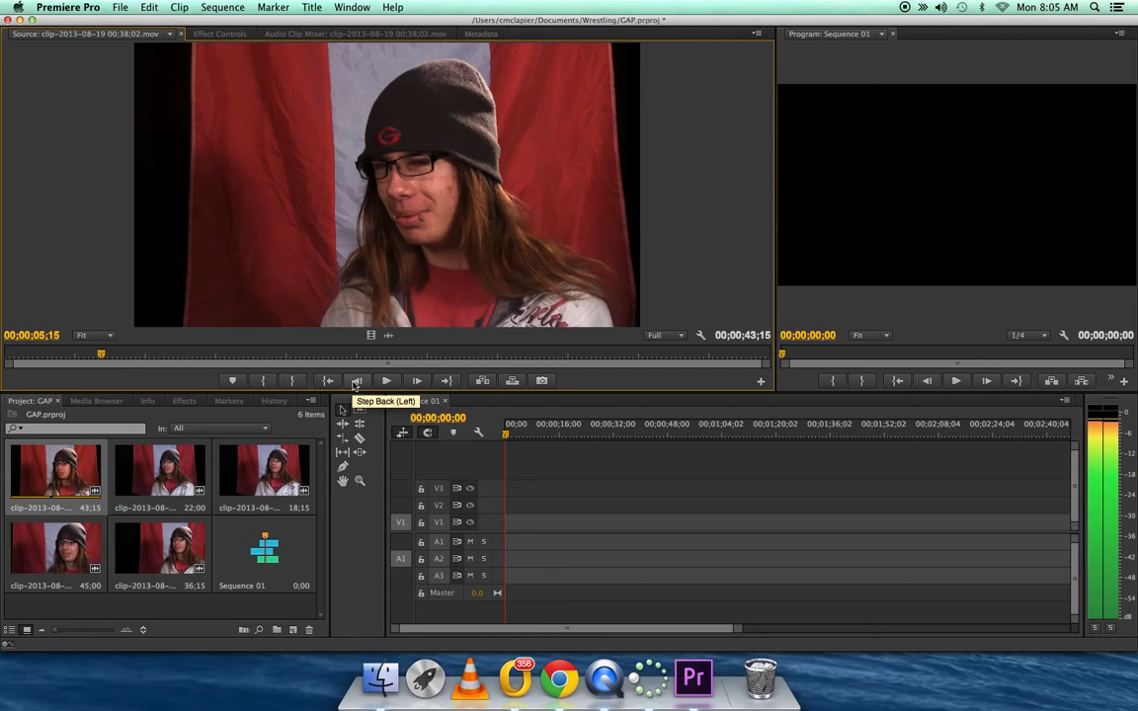
{"action": "left_click", "coordinate": [356, 381]}
{"action": "left_click", "coordinate": [356, 382]}
{"action": "left_click", "coordinate": [355, 381]}
{"action": "left_click", "coordinate": [356, 381]}
{"action": "left_click", "coordinate": [355, 382]}
{"action": "left_click", "coordinate": [355, 381]}
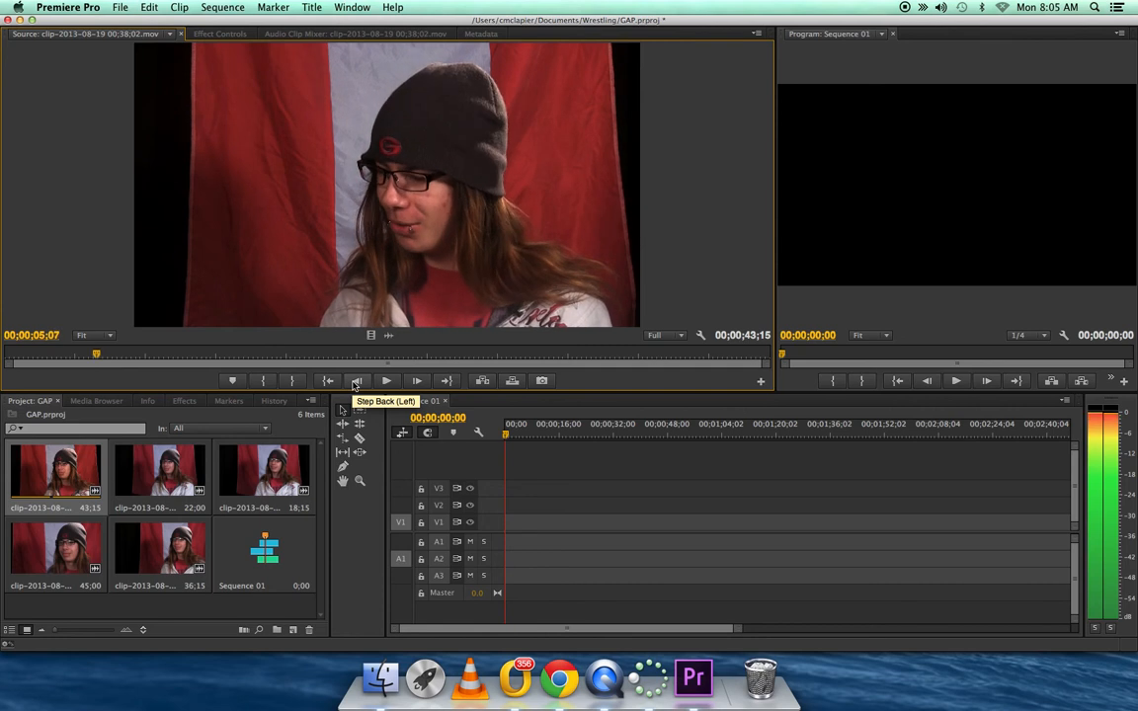
{"action": "left_click", "coordinate": [356, 381]}
{"action": "left_click", "coordinate": [356, 381]}
{"action": "left_click", "coordinate": [356, 381]}
{"action": "left_click", "coordinate": [355, 381]}
{"action": "left_click", "coordinate": [355, 382]}
{"action": "left_click", "coordinate": [355, 382]}
{"action": "left_click", "coordinate": [355, 381]}
{"action": "left_click", "coordinate": [356, 382]}
{"action": "left_click", "coordinate": [358, 382]}
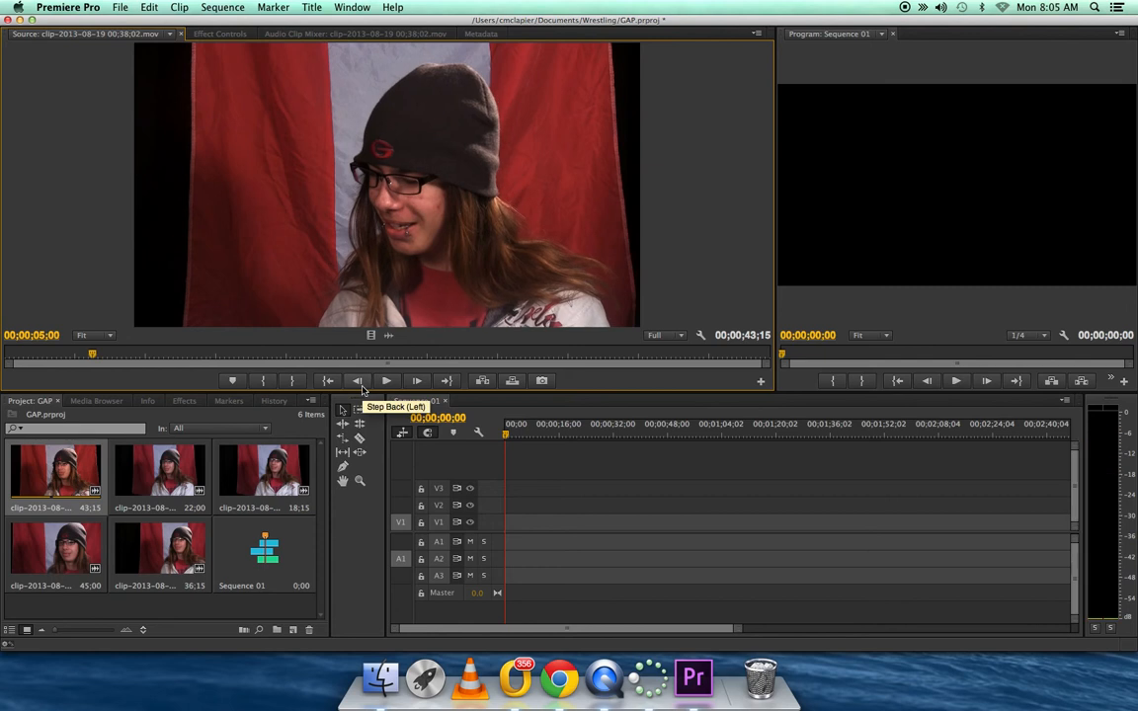
{"action": "left_click", "coordinate": [410, 384]}
{"action": "left_click", "coordinate": [413, 383]}
{"action": "left_click", "coordinate": [413, 383]}
{"action": "left_click", "coordinate": [359, 383]}
{"action": "left_click", "coordinate": [358, 384]}
{"action": "left_click", "coordinate": [358, 383]}
{"action": "left_click", "coordinate": [358, 383]}
{"action": "left_click", "coordinate": [358, 383]}
{"action": "left_click", "coordinate": [359, 383]}
{"action": "left_click", "coordinate": [359, 384]}
{"action": "left_click", "coordinate": [359, 383]}
{"action": "left_click", "coordinate": [359, 384]}
{"action": "left_click", "coordinate": [358, 383]}
{"action": "left_click", "coordinate": [358, 383]}
Replay the source clip from 00;00;03;19, step back to 00;00;04;27 and play again to check the starting point.
{"action": "left_click_drag", "start_coordinate": [86, 355], "coordinate": [68, 356]}
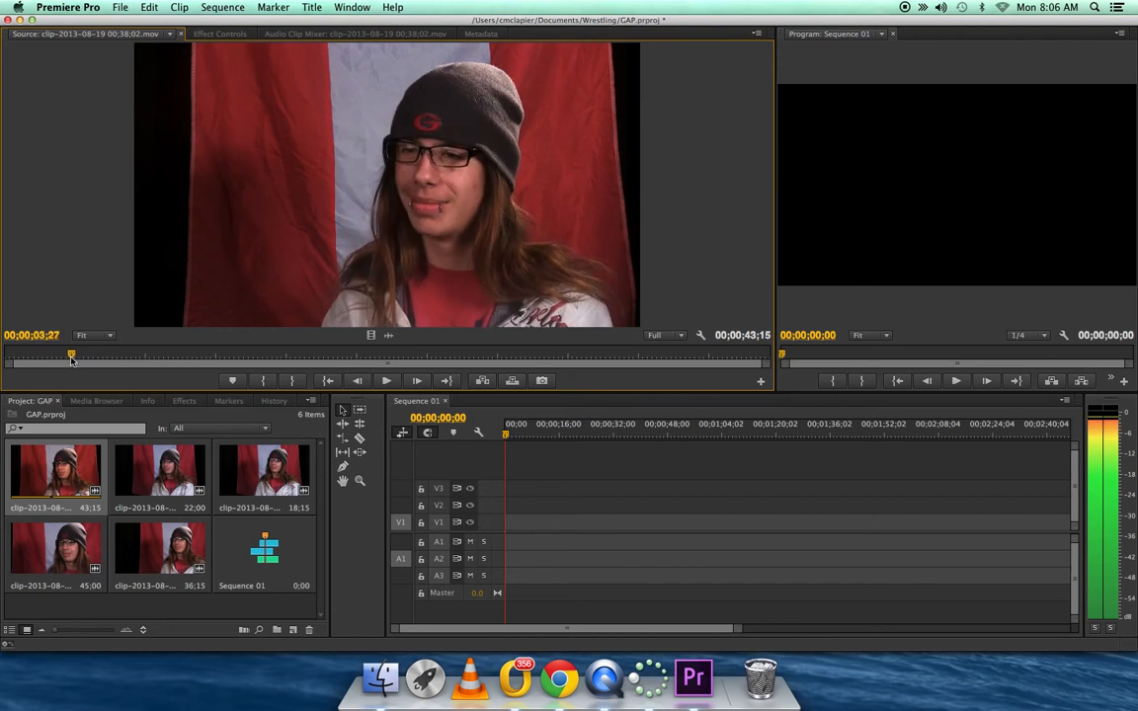
{"action": "left_click", "coordinate": [388, 382]}
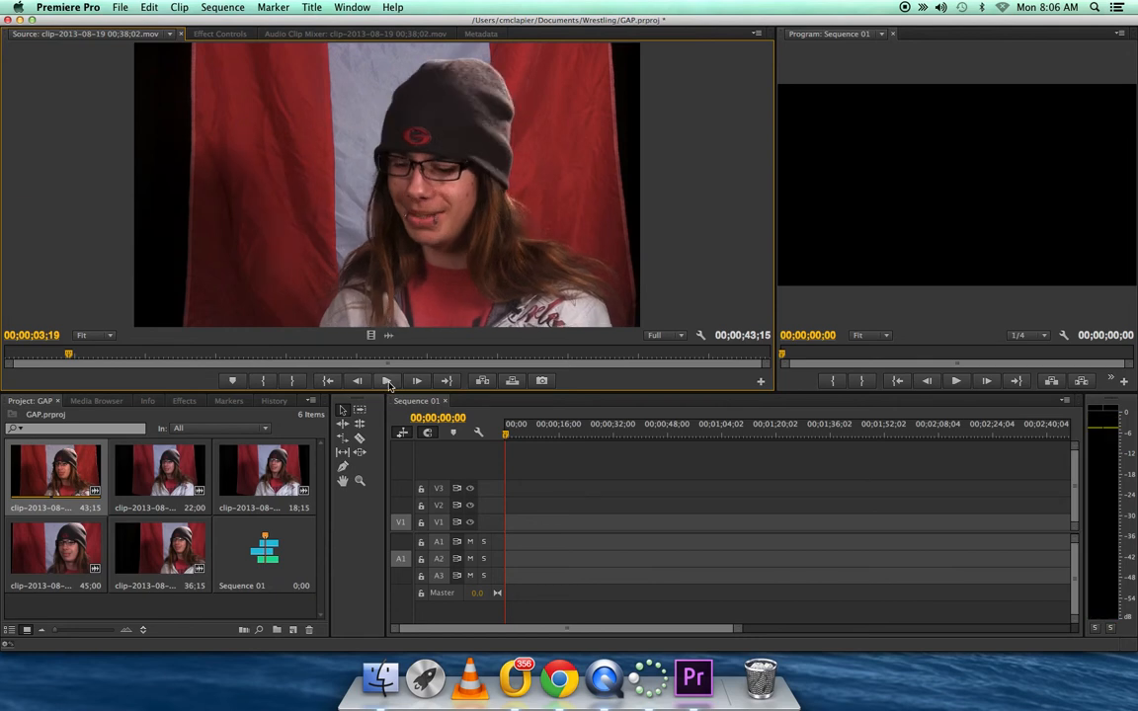
{"action": "left_click", "coordinate": [388, 381]}
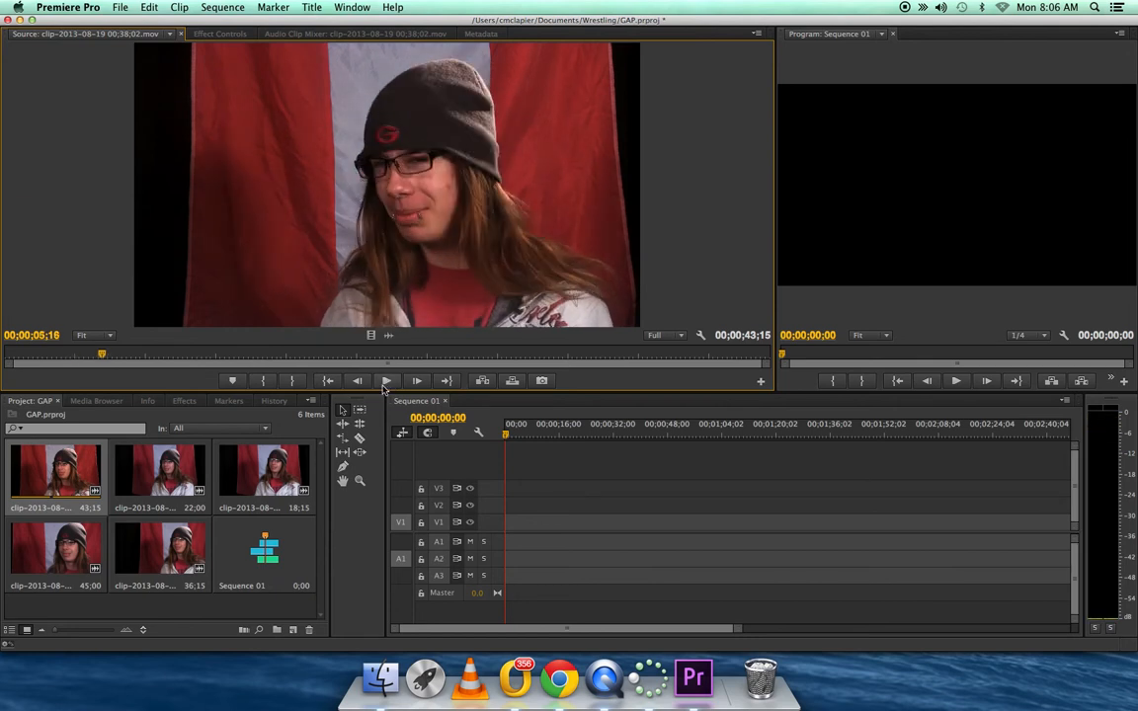
{"action": "left_click", "coordinate": [357, 381]}
{"action": "left_click", "coordinate": [356, 381]}
{"action": "left_click", "coordinate": [356, 381]}
{"action": "left_click", "coordinate": [356, 381]}
{"action": "left_click", "coordinate": [357, 381]}
{"action": "left_click", "coordinate": [356, 382]}
{"action": "left_click", "coordinate": [357, 381]}
{"action": "left_click", "coordinate": [357, 381]}
{"action": "left_click", "coordinate": [357, 381]}
{"action": "left_click", "coordinate": [357, 381]}
{"action": "left_click", "coordinate": [357, 381]}
{"action": "left_click", "coordinate": [357, 381]}
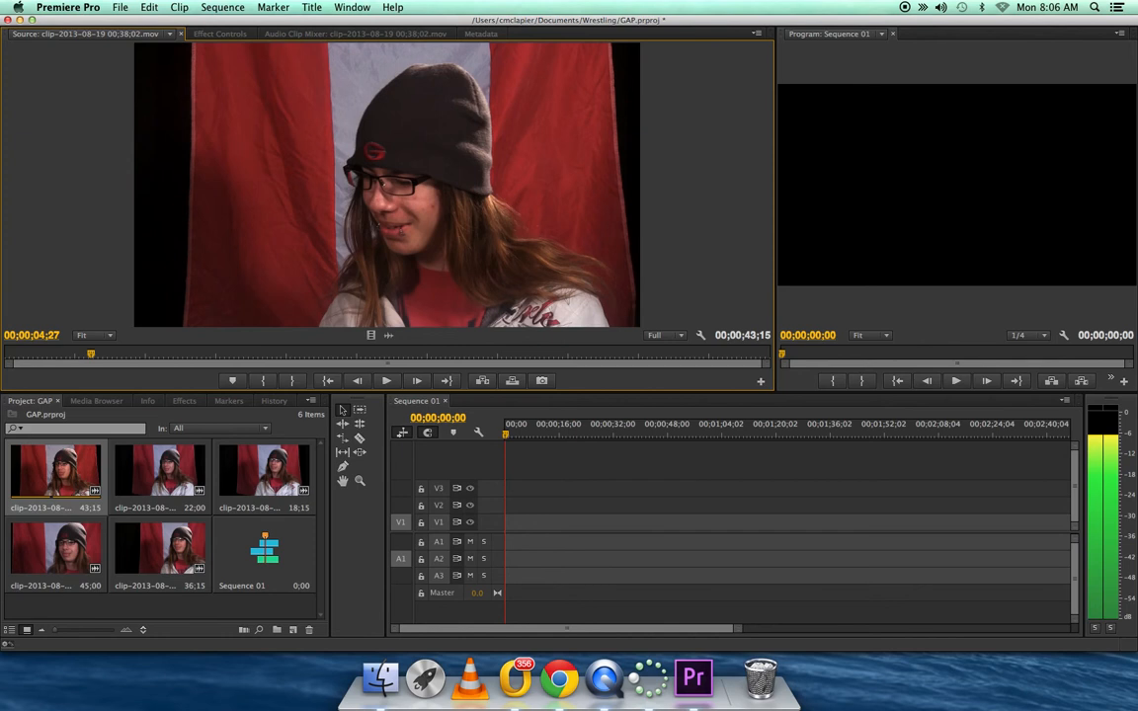
{"action": "left_click", "coordinate": [386, 381]}
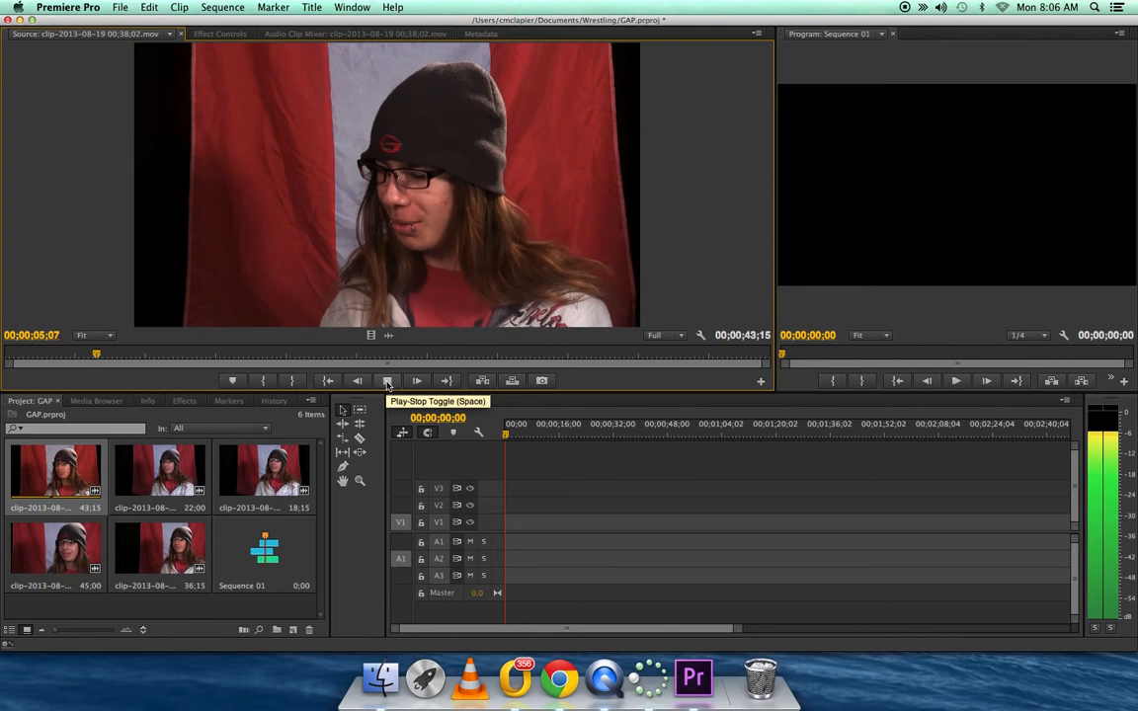
{"action": "left_click", "coordinate": [387, 382]}
Step the source clip back to 00;00;04;29 and mark the In point there.
{"action": "left_click", "coordinate": [358, 382]}
{"action": "left_click", "coordinate": [358, 382]}
{"action": "left_click", "coordinate": [358, 383]}
{"action": "left_click", "coordinate": [360, 384]}
{"action": "left_click", "coordinate": [360, 384]}
{"action": "left_click", "coordinate": [361, 384]}
{"action": "left_click", "coordinate": [361, 384]}
{"action": "left_click", "coordinate": [360, 384]}
{"action": "left_click", "coordinate": [360, 385]}
{"action": "left_click", "coordinate": [361, 384]}
{"action": "left_click", "coordinate": [360, 384]}
{"action": "left_click", "coordinate": [361, 385]}
{"action": "left_click", "coordinate": [360, 384]}
{"action": "left_click", "coordinate": [361, 385]}
{"action": "left_click", "coordinate": [361, 384]}
{"action": "left_click", "coordinate": [361, 384]}
{"action": "left_click", "coordinate": [361, 385]}
{"action": "left_click", "coordinate": [361, 384]}
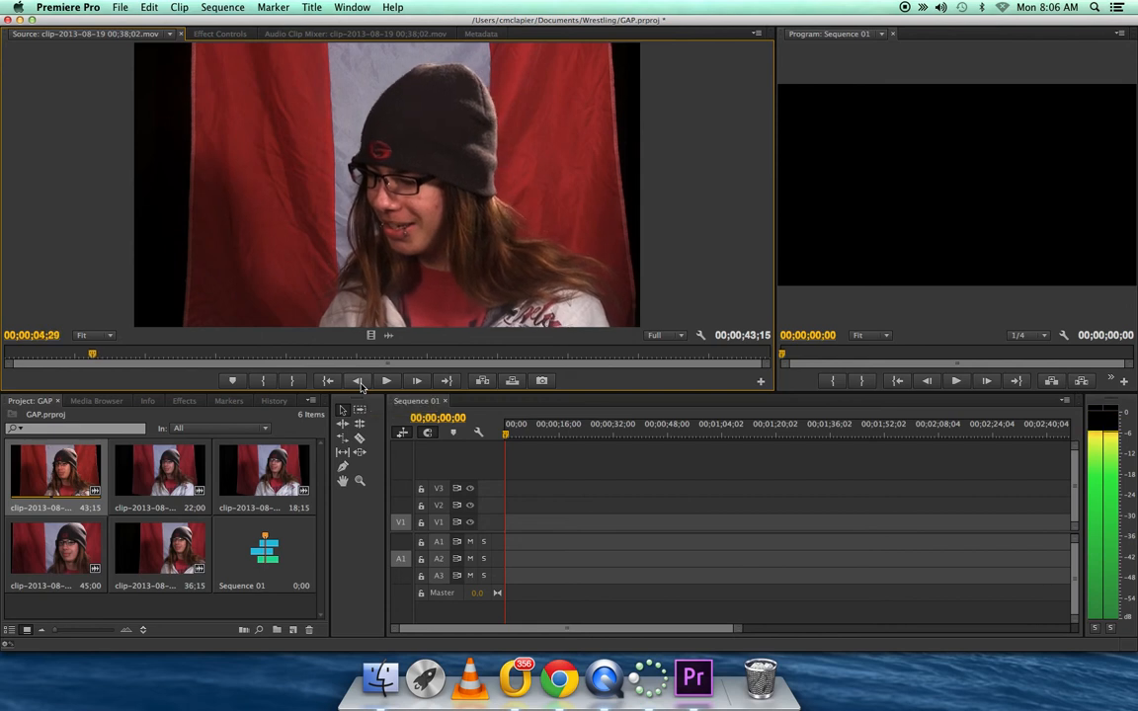
{"action": "left_click", "coordinate": [265, 383]}
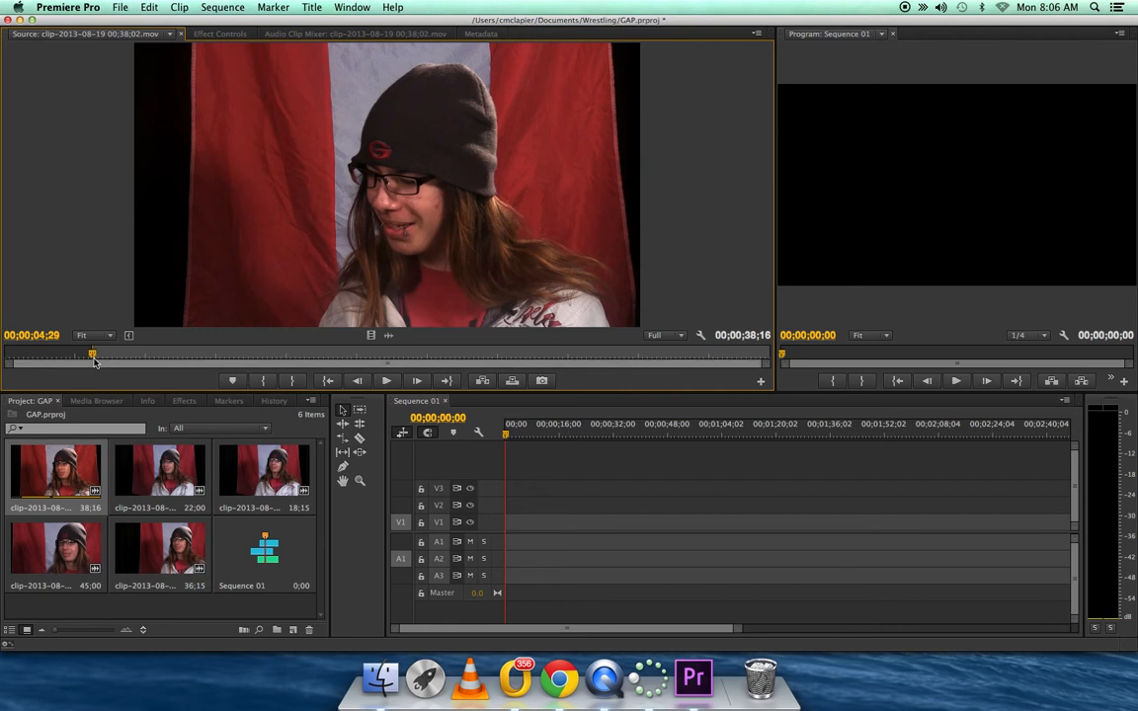
Return the source clip to its In point and play it on to 00;00;21;07 to look for an ending.
{"action": "key", "text": "space"}
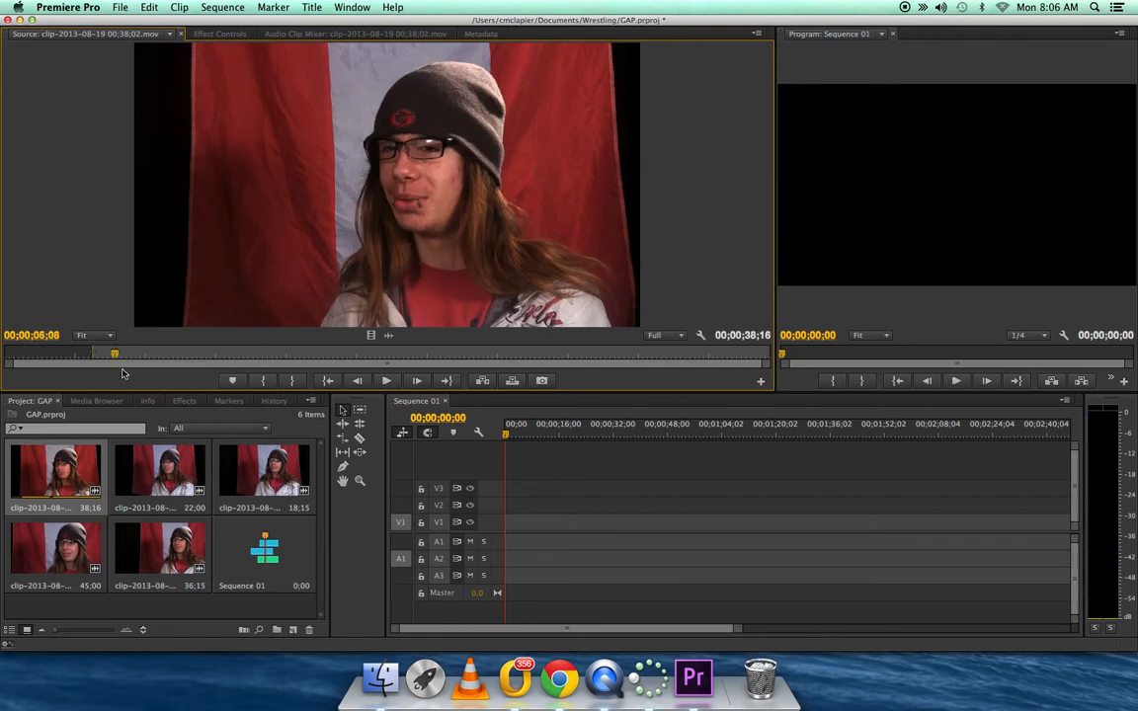
{"action": "left_click", "coordinate": [329, 382]}
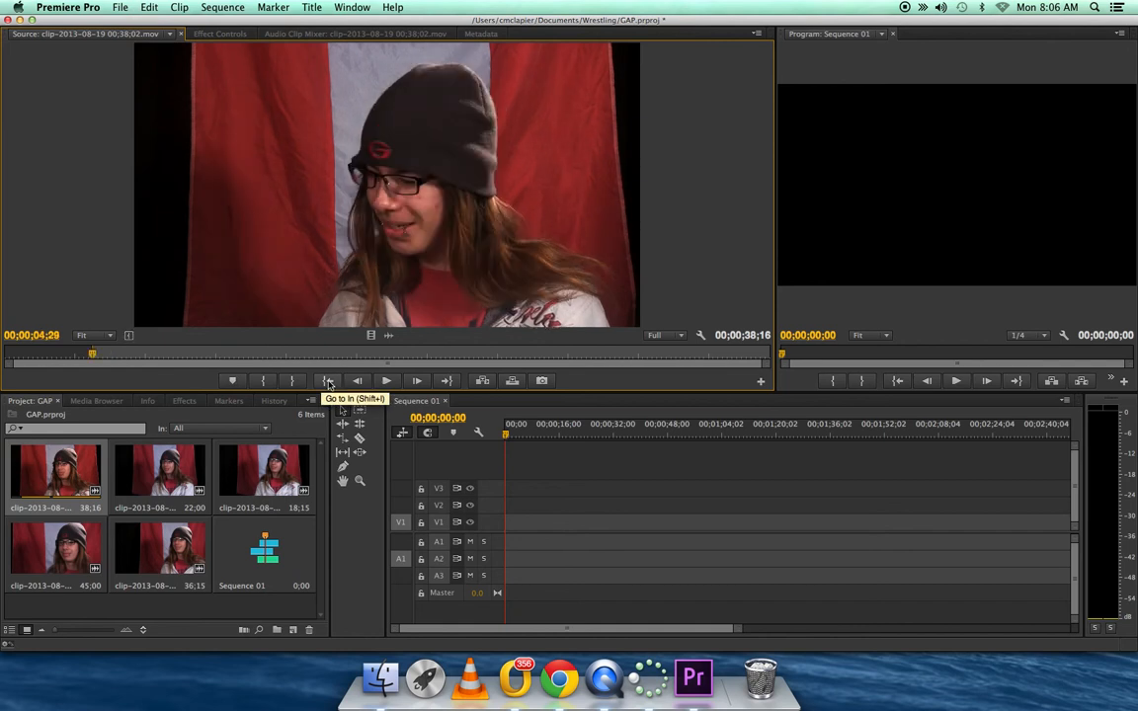
{"action": "left_click", "coordinate": [386, 382]}
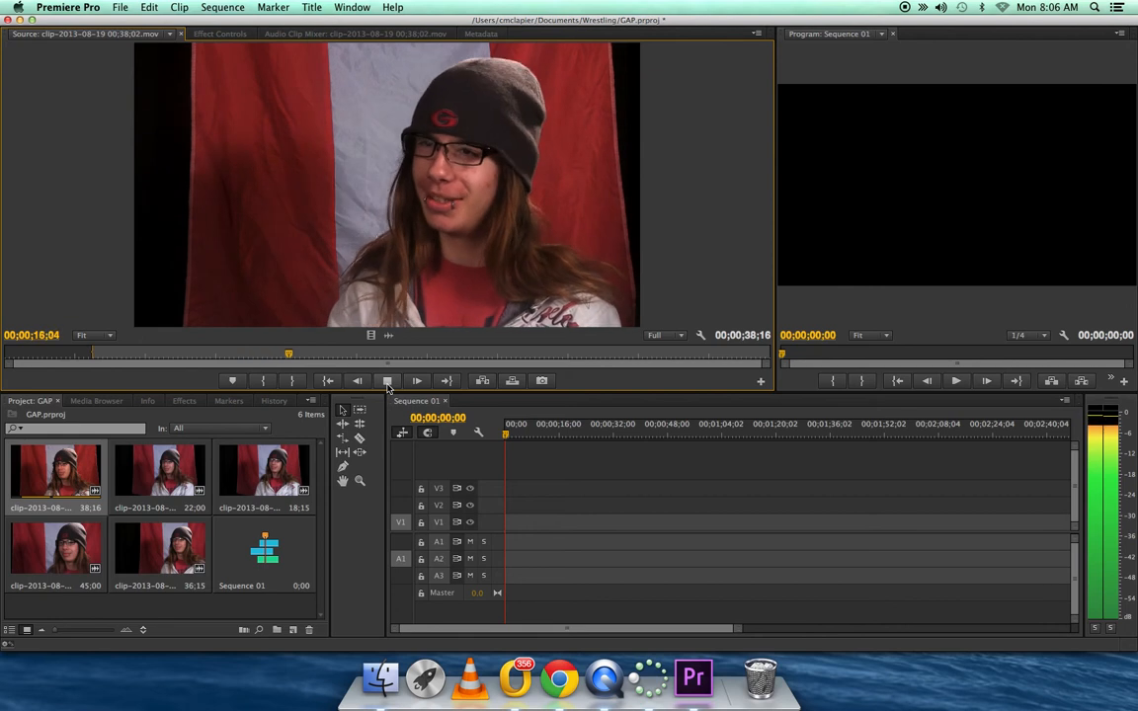
{"action": "left_click", "coordinate": [388, 384]}
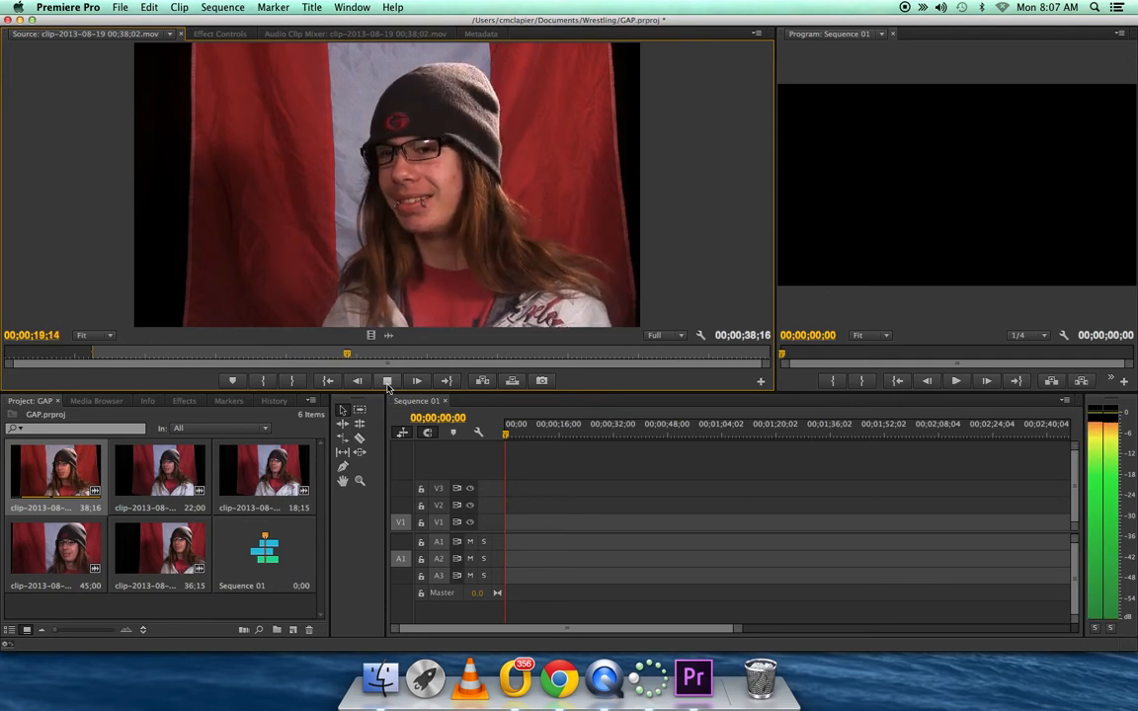
{"action": "left_click", "coordinate": [387, 382]}
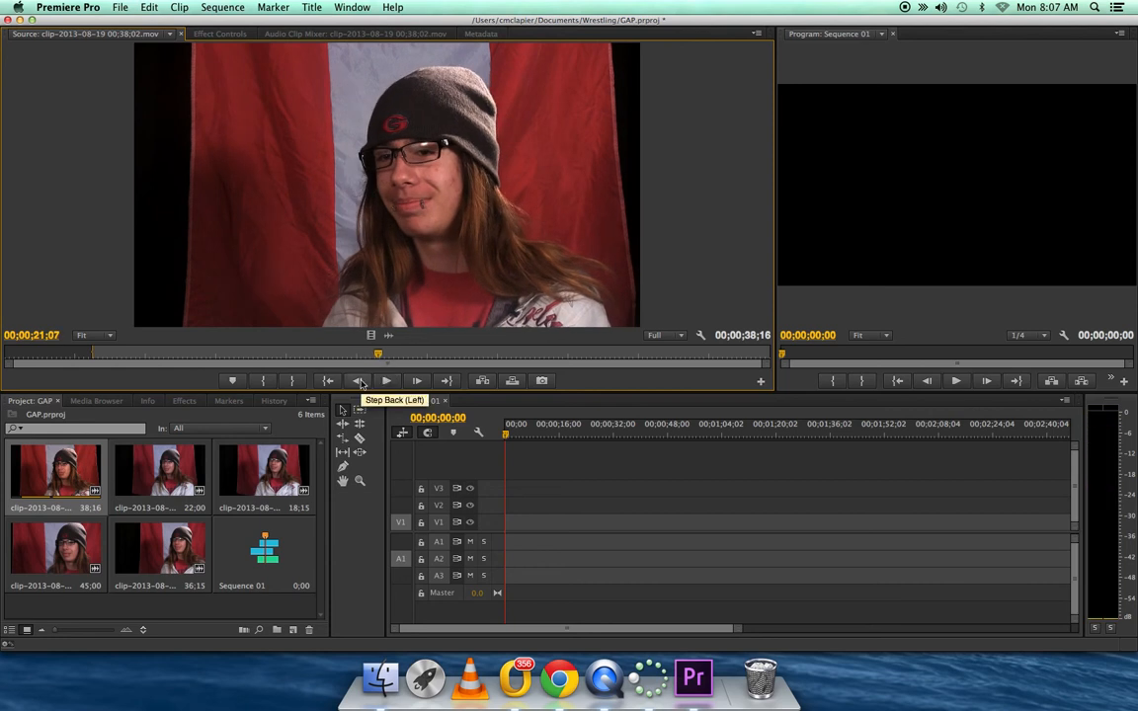
Step the source clip frame by frame to 00;00;20;09 and mark the Out point there.
{"action": "left_click", "coordinate": [358, 382]}
{"action": "left_click", "coordinate": [358, 381]}
{"action": "left_click", "coordinate": [358, 381]}
{"action": "left_click", "coordinate": [359, 382]}
{"action": "left_click", "coordinate": [359, 382]}
{"action": "left_click", "coordinate": [359, 381]}
{"action": "left_click", "coordinate": [360, 382]}
{"action": "left_click", "coordinate": [361, 382]}
{"action": "left_click", "coordinate": [360, 383]}
{"action": "left_click", "coordinate": [361, 382]}
{"action": "left_click", "coordinate": [361, 382]}
{"action": "left_click", "coordinate": [361, 382]}
{"action": "left_click", "coordinate": [361, 383]}
{"action": "left_click", "coordinate": [360, 382]}
{"action": "left_click", "coordinate": [361, 382]}
{"action": "left_click", "coordinate": [361, 382]}
{"action": "left_click", "coordinate": [361, 382]}
{"action": "left_click", "coordinate": [360, 382]}
{"action": "left_click", "coordinate": [360, 382]}
{"action": "left_click", "coordinate": [360, 383]}
{"action": "left_click", "coordinate": [361, 383]}
{"action": "left_click", "coordinate": [360, 383]}
{"action": "left_click", "coordinate": [360, 382]}
{"action": "left_click", "coordinate": [360, 382]}
{"action": "left_click", "coordinate": [361, 382]}
{"action": "left_click", "coordinate": [360, 382]}
{"action": "left_click", "coordinate": [360, 382]}
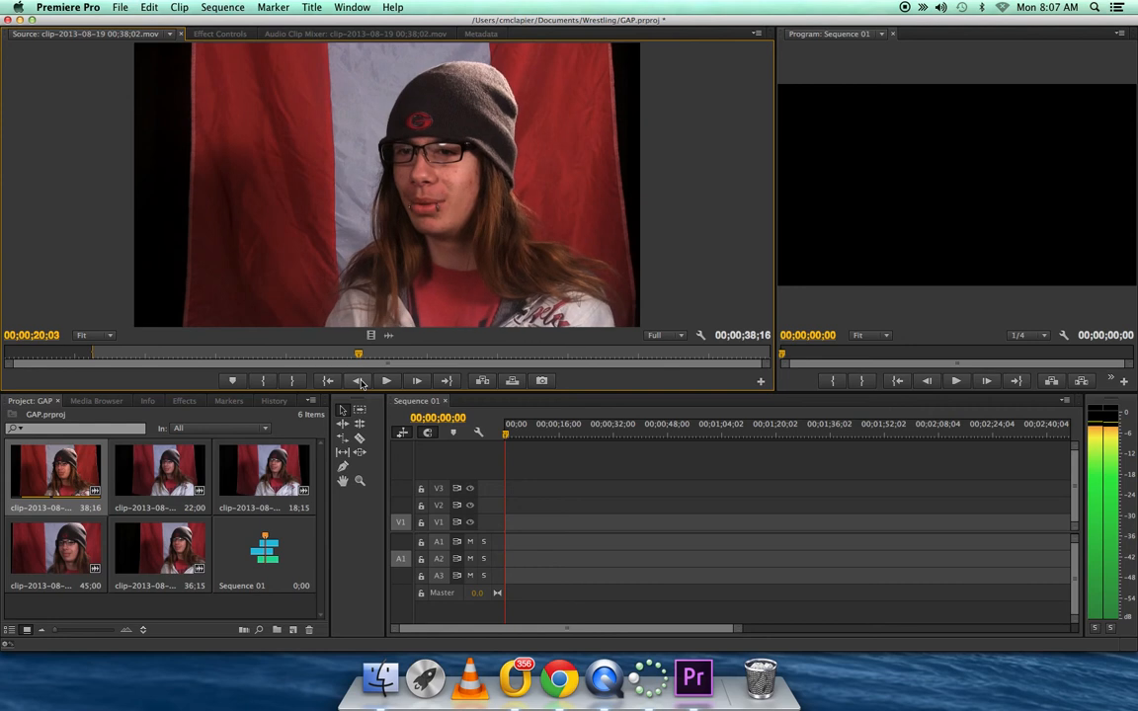
{"action": "left_click", "coordinate": [361, 383]}
{"action": "left_click", "coordinate": [360, 382]}
{"action": "left_click", "coordinate": [418, 382]}
{"action": "left_click", "coordinate": [418, 382]}
{"action": "left_click", "coordinate": [417, 382]}
{"action": "left_click", "coordinate": [418, 382]}
{"action": "left_click", "coordinate": [418, 382]}
{"action": "left_click", "coordinate": [418, 383]}
{"action": "left_click", "coordinate": [418, 382]}
{"action": "left_click", "coordinate": [418, 382]}
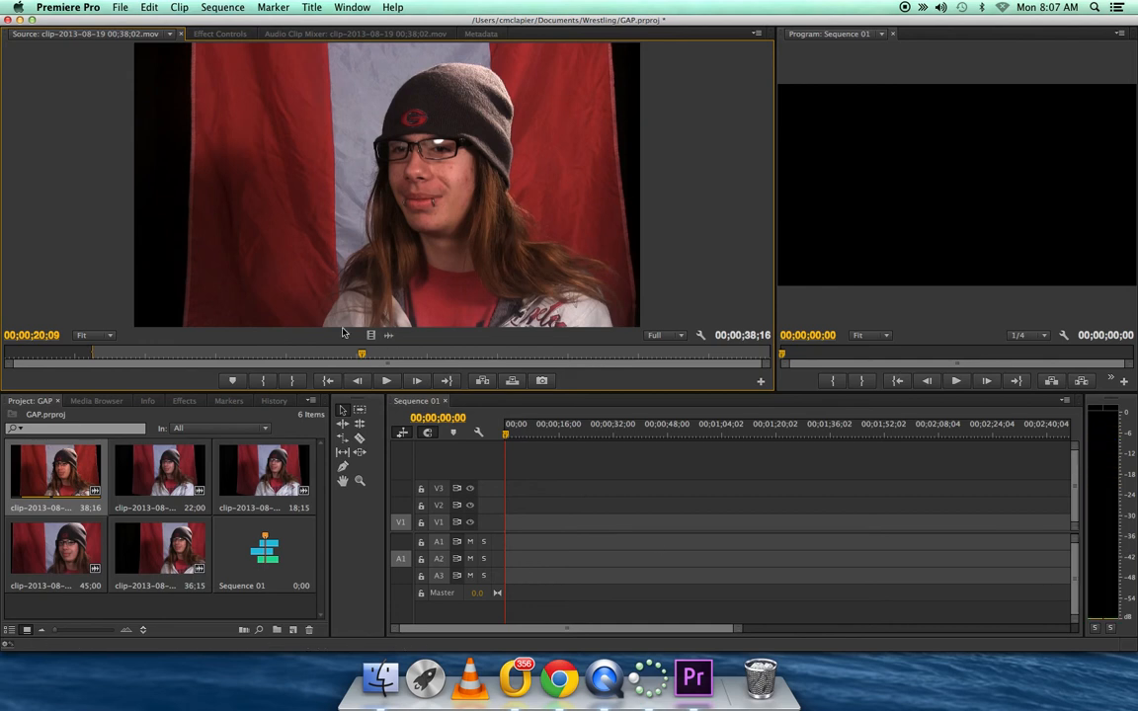
{"action": "left_click", "coordinate": [298, 383]}
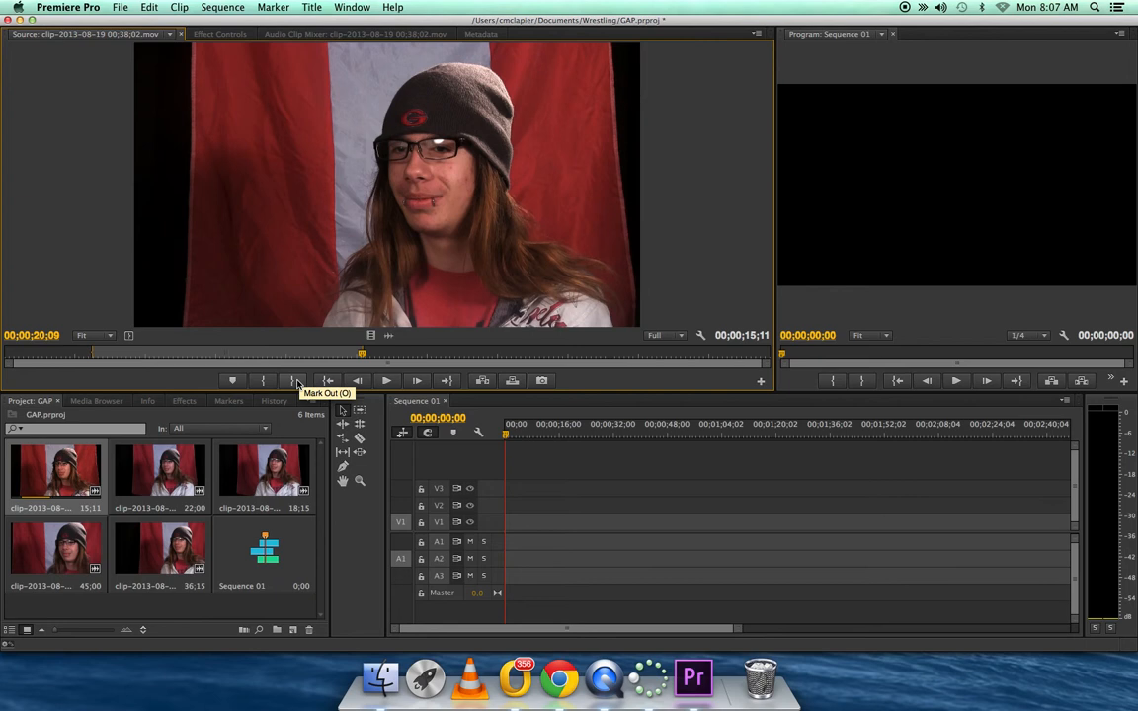
Scrub through the marked range and try adding it to Sequence 01 with its audio on track A2.
{"action": "left_click", "coordinate": [248, 358]}
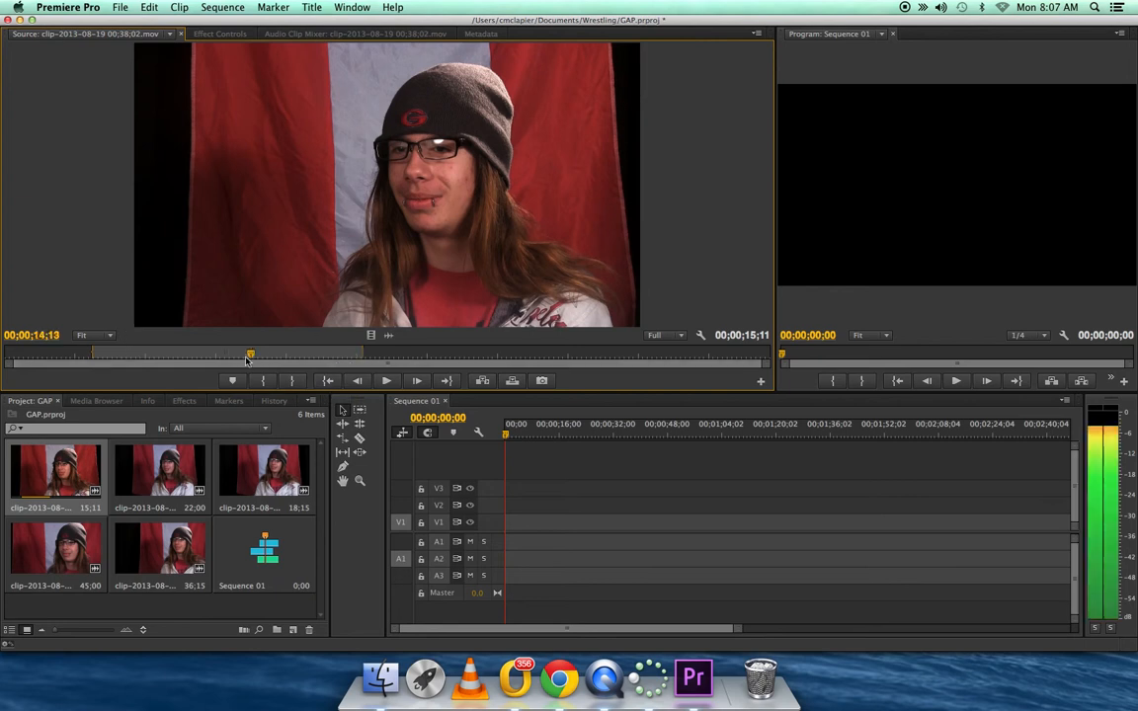
{"action": "left_click_drag", "start_coordinate": [246, 359], "coordinate": [138, 358]}
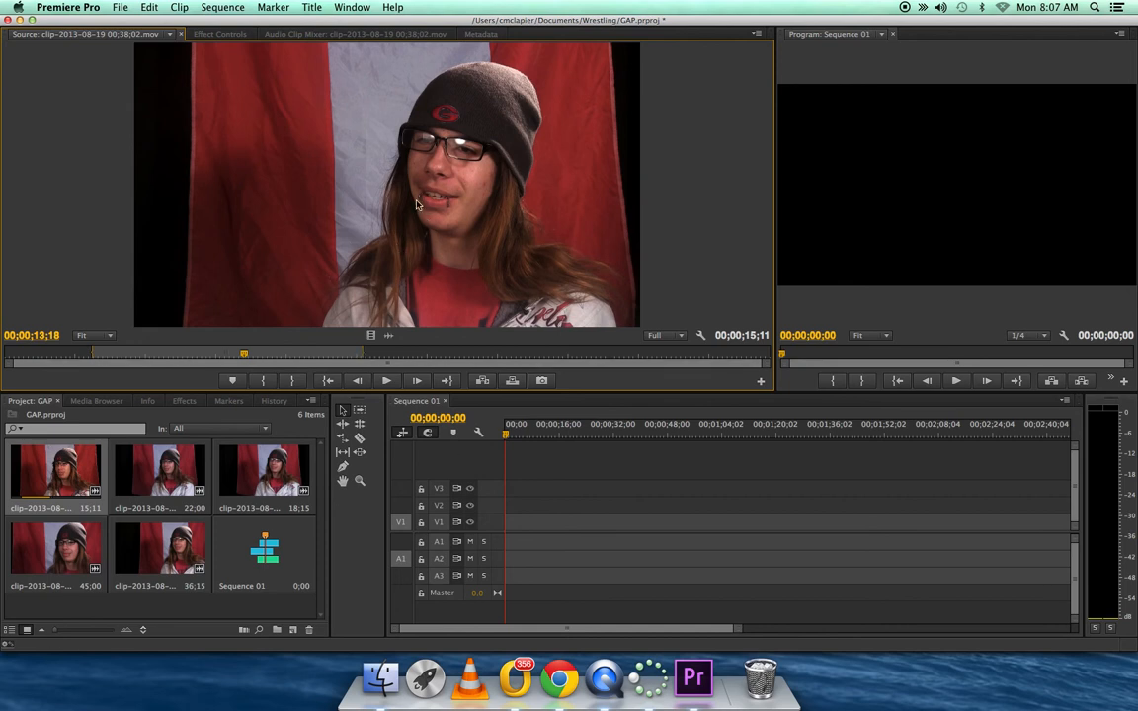
{"action": "left_click_drag", "start_coordinate": [707, 178], "coordinate": [991, 182]}
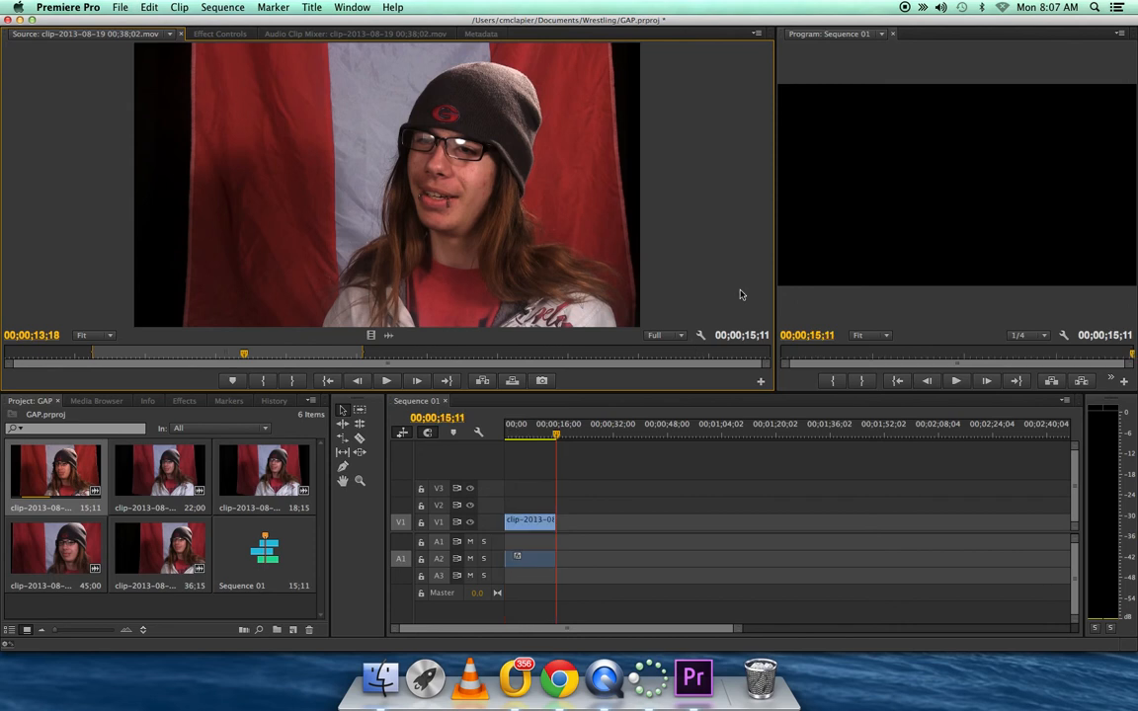
{"action": "left_click_drag", "start_coordinate": [553, 435], "coordinate": [505, 440]}
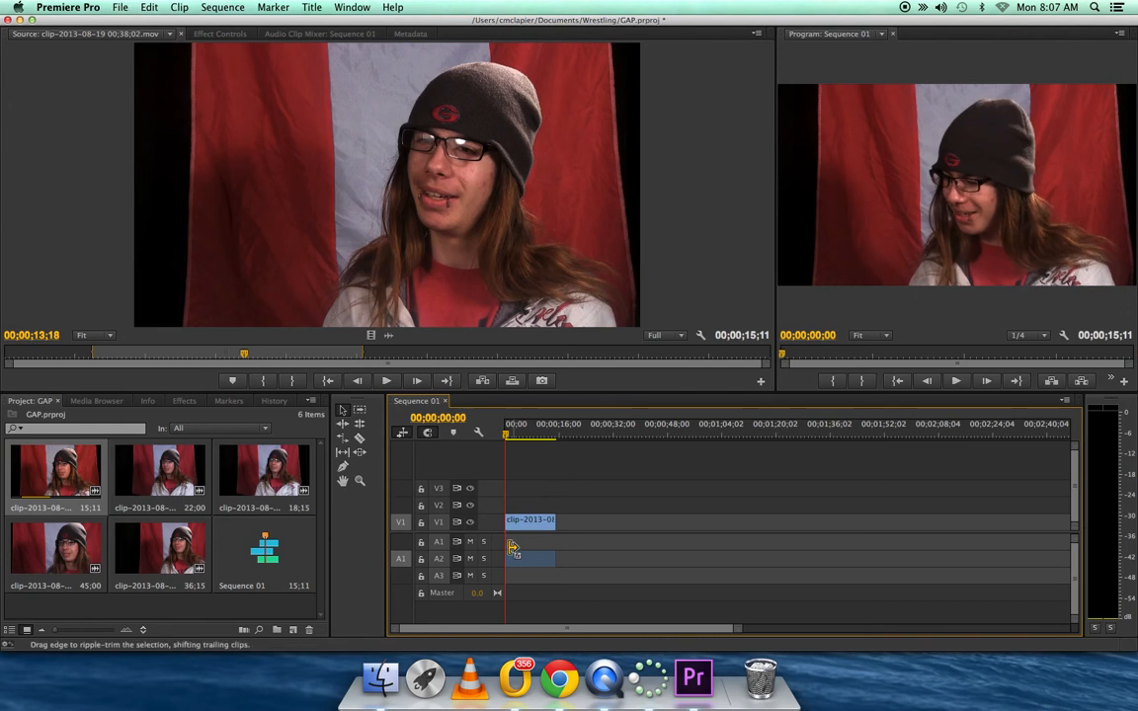
{"action": "key", "text": "super+z"}
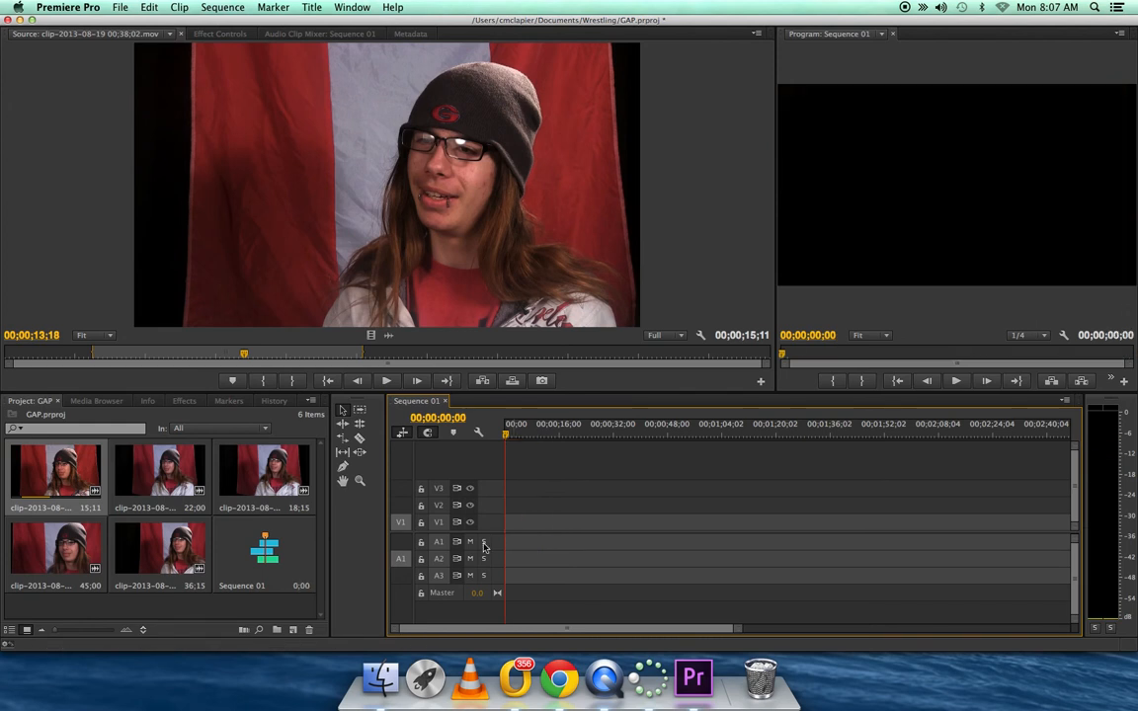
Route the source audio to track A1, add the marked range at the start of Sequence 01, and play its end.
{"action": "left_click", "coordinate": [402, 545]}
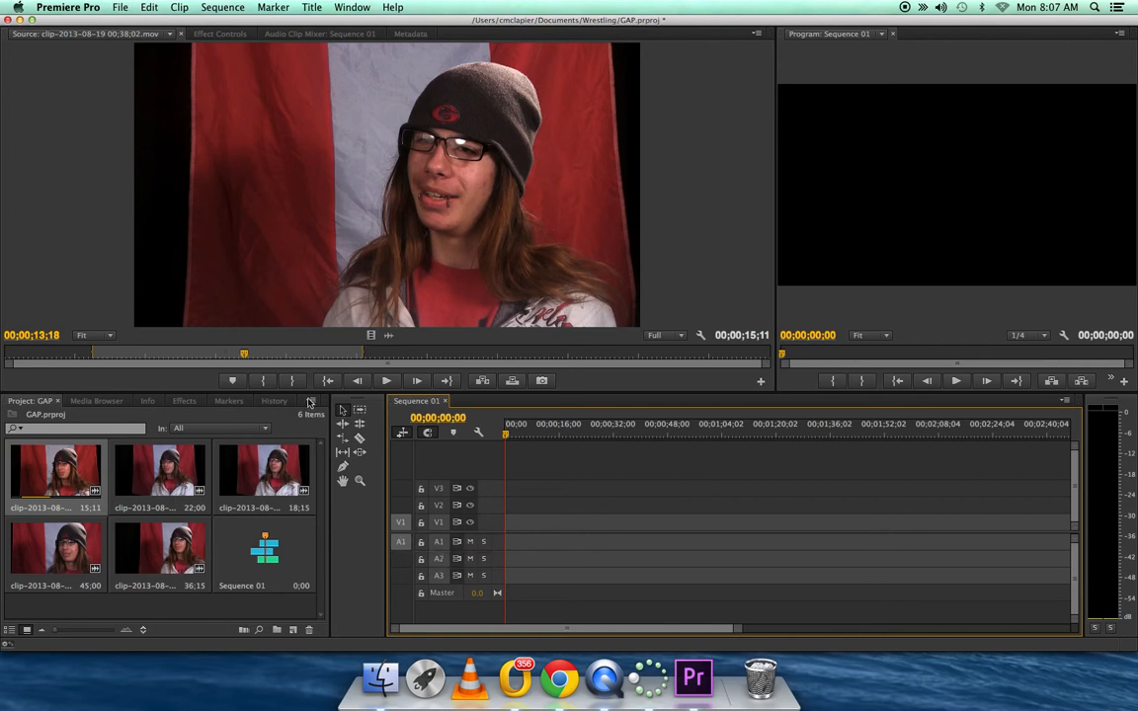
{"action": "left_click_drag", "start_coordinate": [354, 232], "coordinate": [889, 173]}
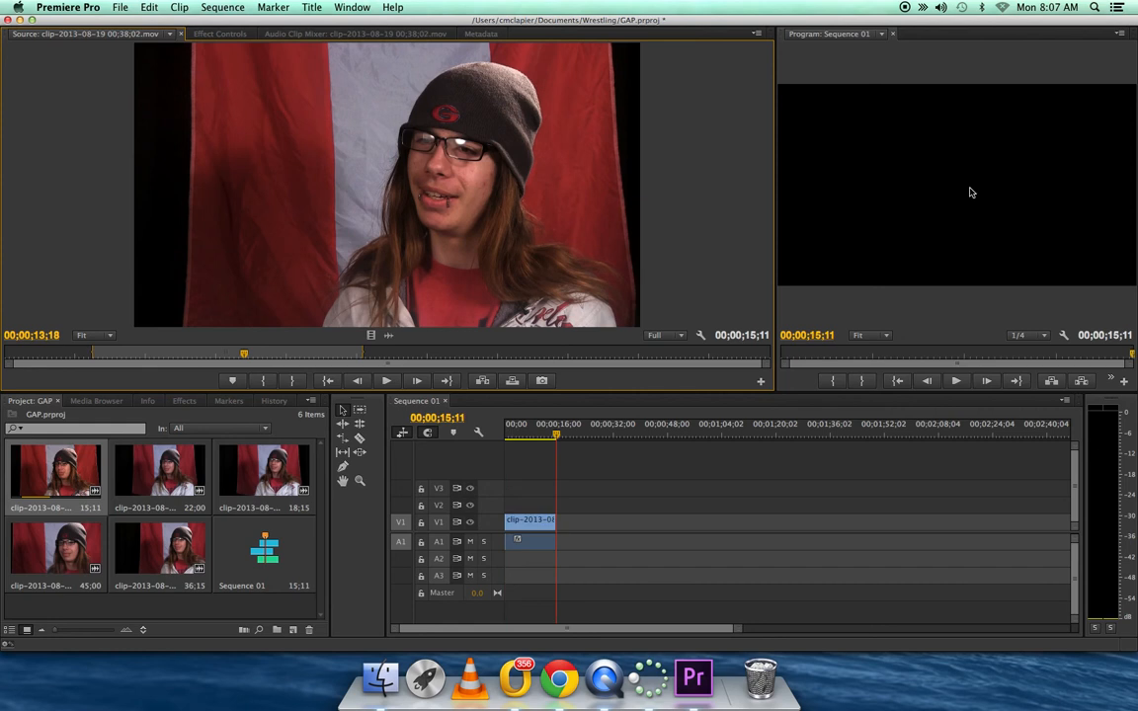
{"action": "left_click_drag", "start_coordinate": [556, 436], "coordinate": [556, 441]}
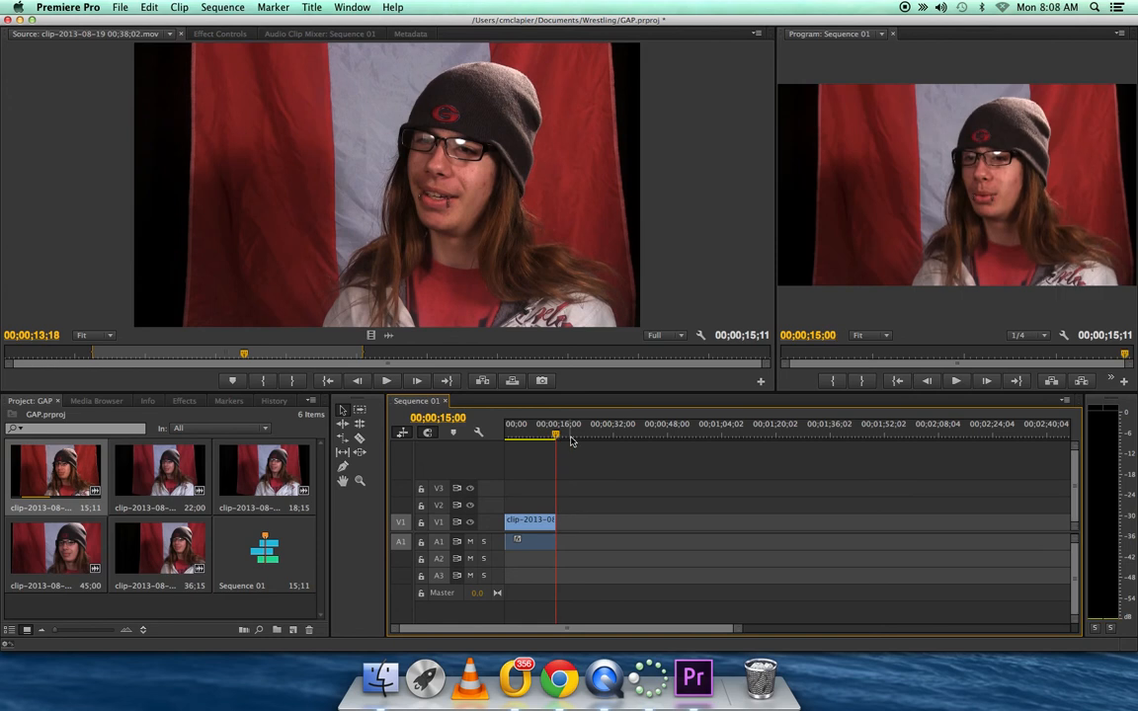
{"action": "key", "text": "space"}
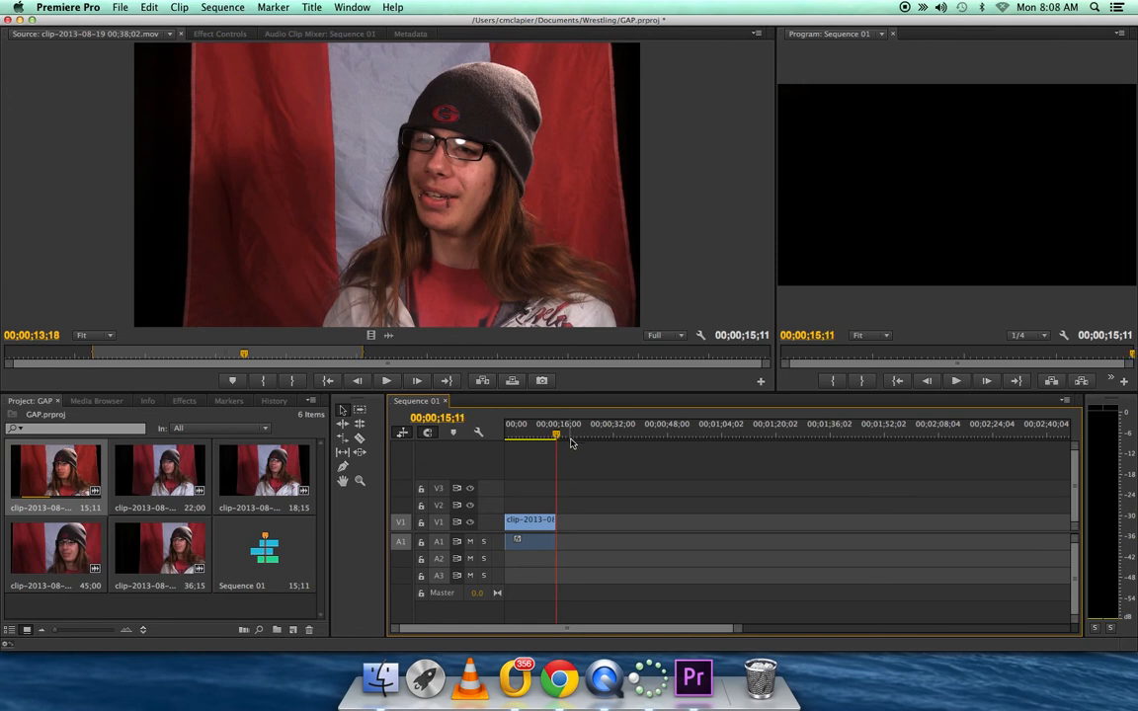
Play the source clip on past its Out point, return to 00;00;23;08 and play to 00;00;25;04 to find the next beginning.
{"action": "left_click", "coordinate": [350, 241]}
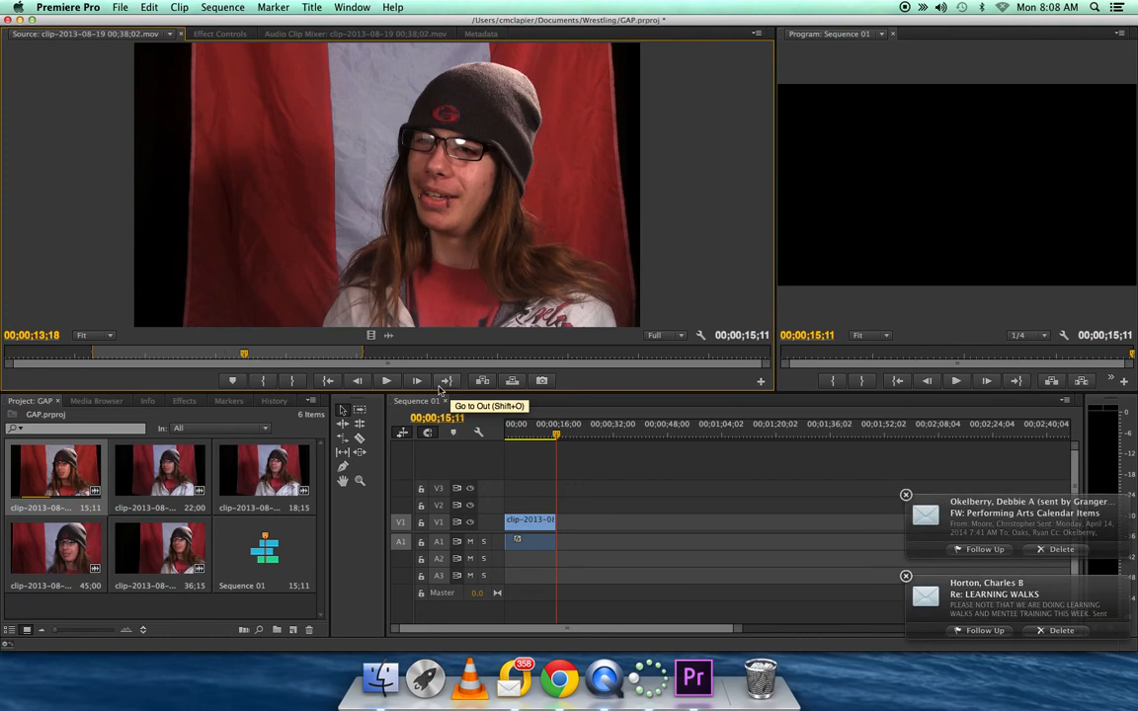
{"action": "left_click", "coordinate": [445, 383]}
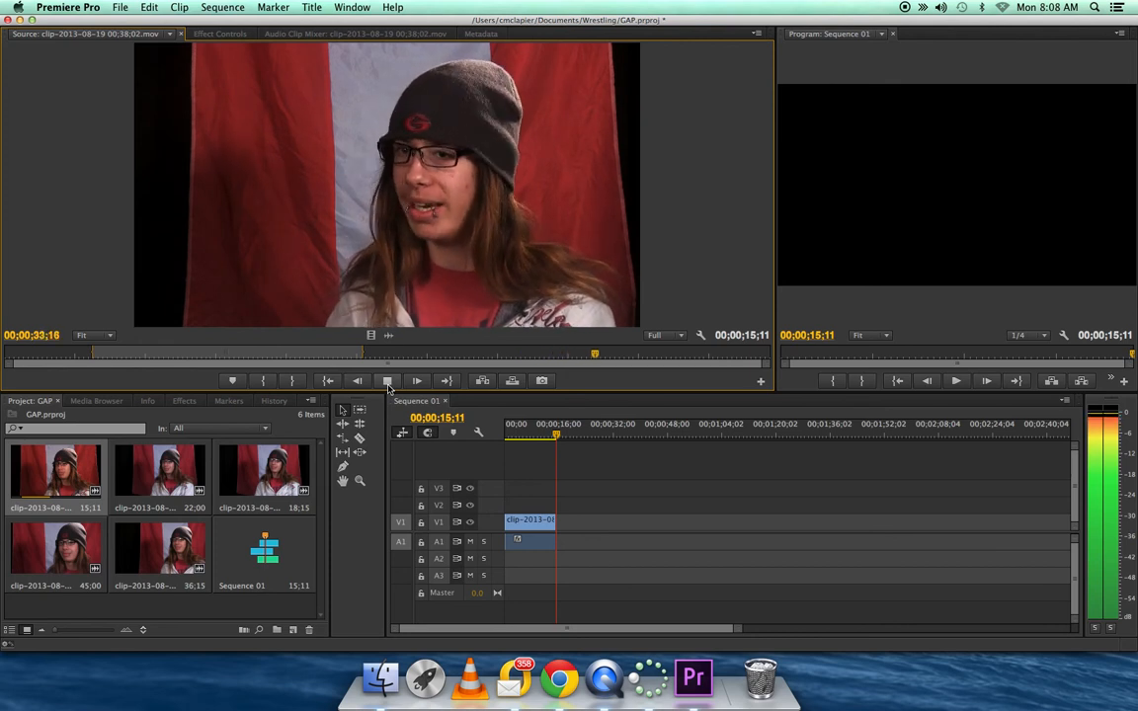
{"action": "left_click", "coordinate": [387, 381]}
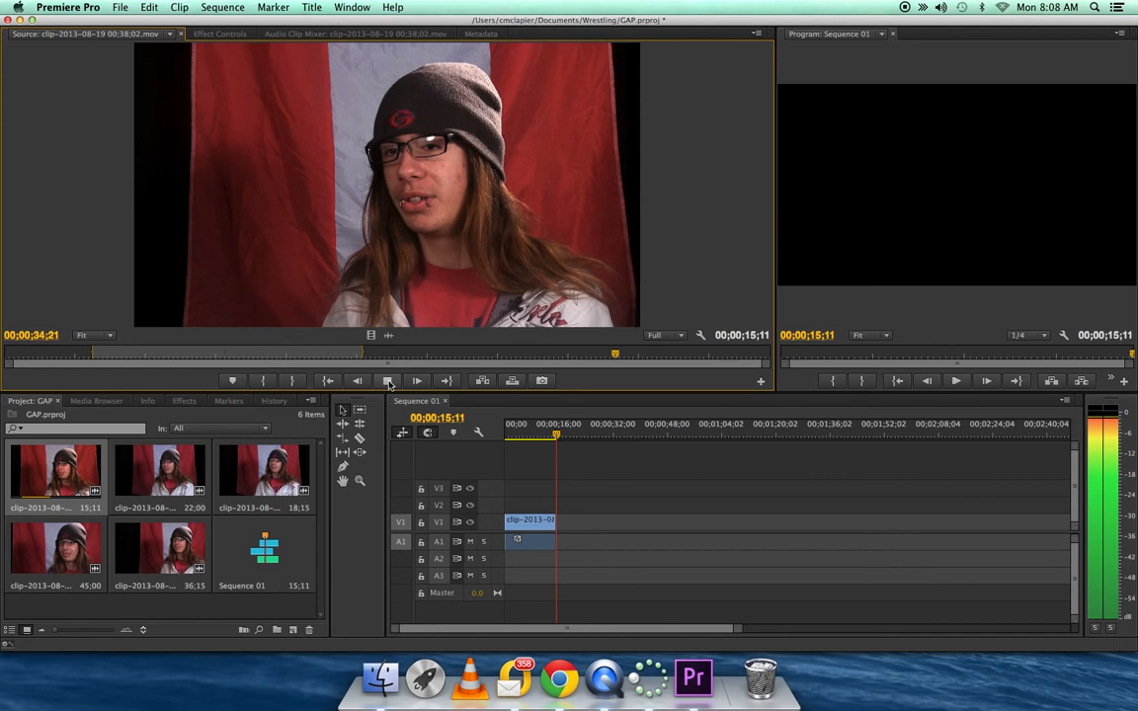
{"action": "left_click", "coordinate": [535, 354]}
{"action": "left_click_drag", "start_coordinate": [534, 354], "coordinate": [412, 356]}
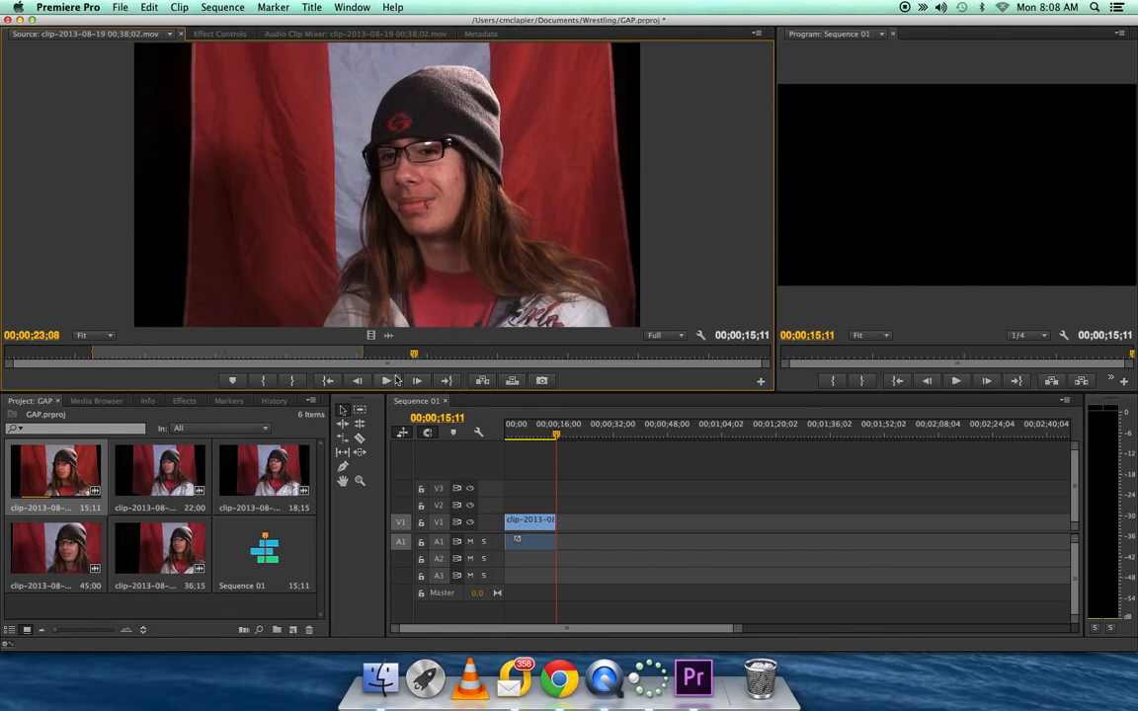
{"action": "left_click", "coordinate": [389, 381]}
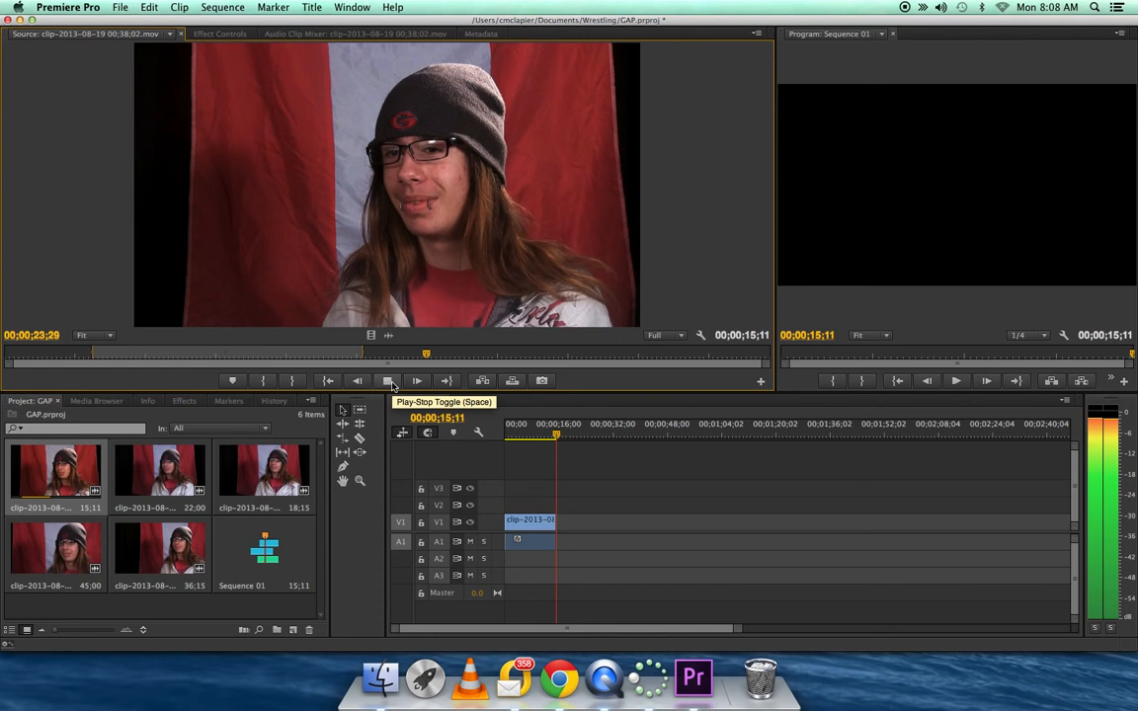
{"action": "left_click", "coordinate": [390, 382]}
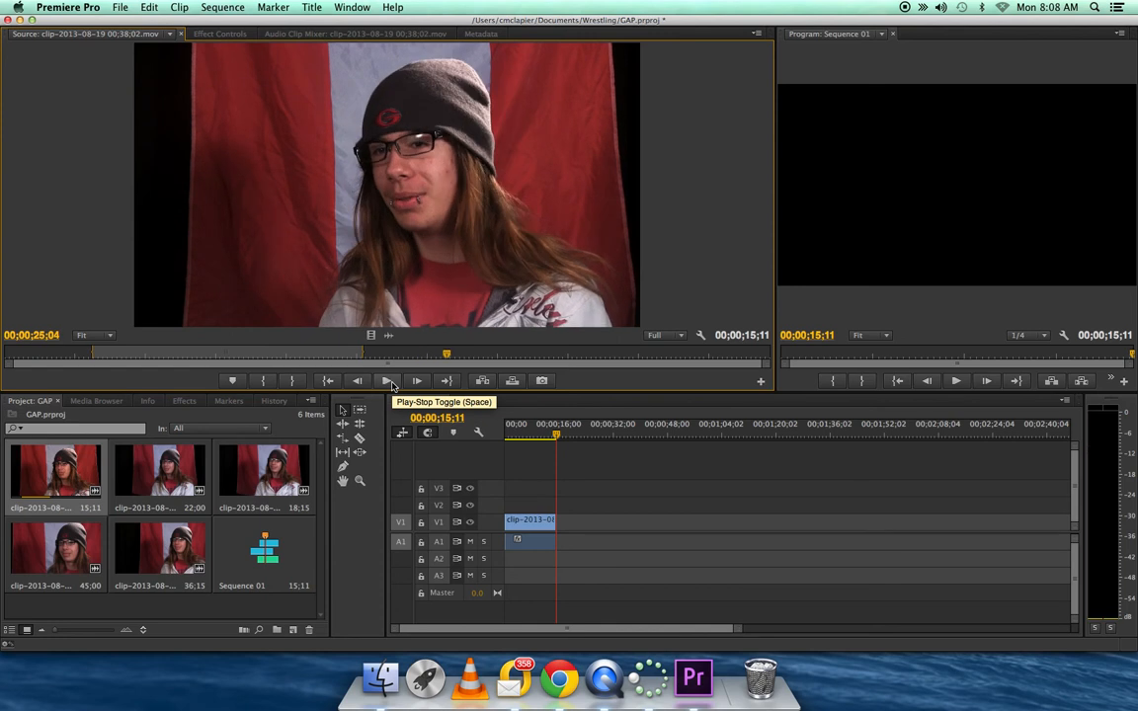
Step the source clip back frame by frame to 00;00;24;20 and mark the In point there.
{"action": "key", "text": "Left"}
{"action": "key", "text": "Left"}
{"action": "key", "text": "Left"}
{"action": "key", "text": "Left"}
{"action": "key", "text": "Left"}
{"action": "key", "text": "Left"}
{"action": "key", "text": "Left"}
{"action": "key", "text": "Left"}
{"action": "key", "text": "Left"}
{"action": "key", "text": "Left"}
{"action": "key", "text": "Left"}
{"action": "key", "text": "Left"}
{"action": "key", "text": "Left"}
{"action": "key", "text": "Left"}
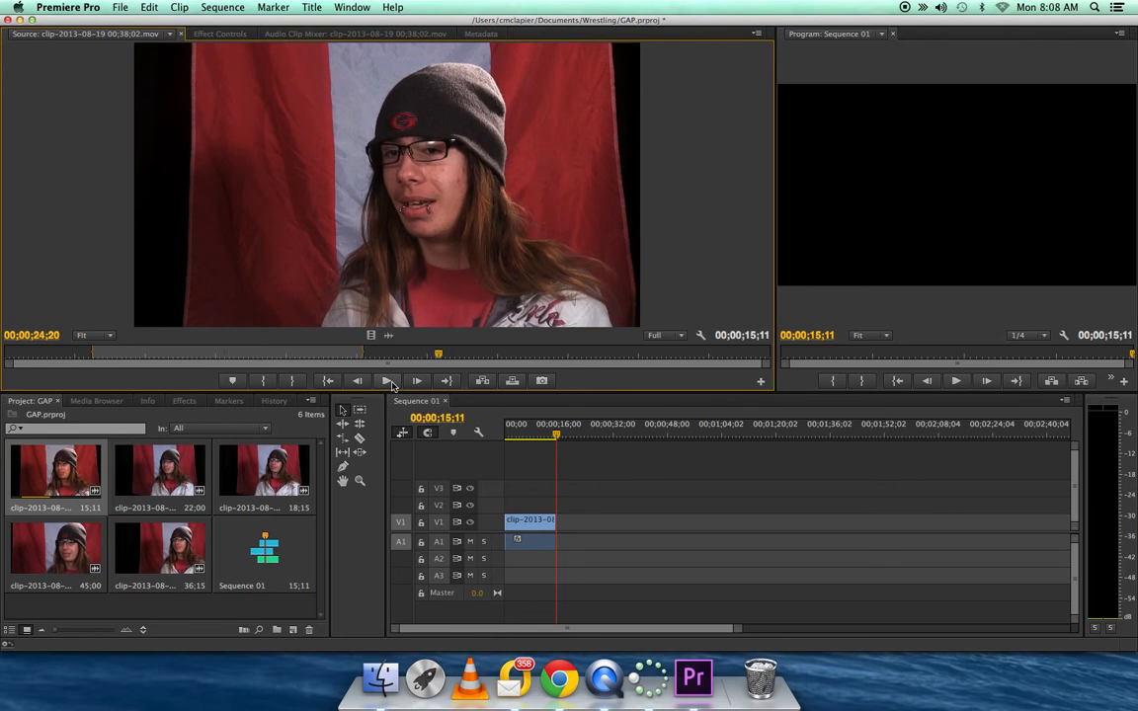
{"action": "key", "text": "o"}
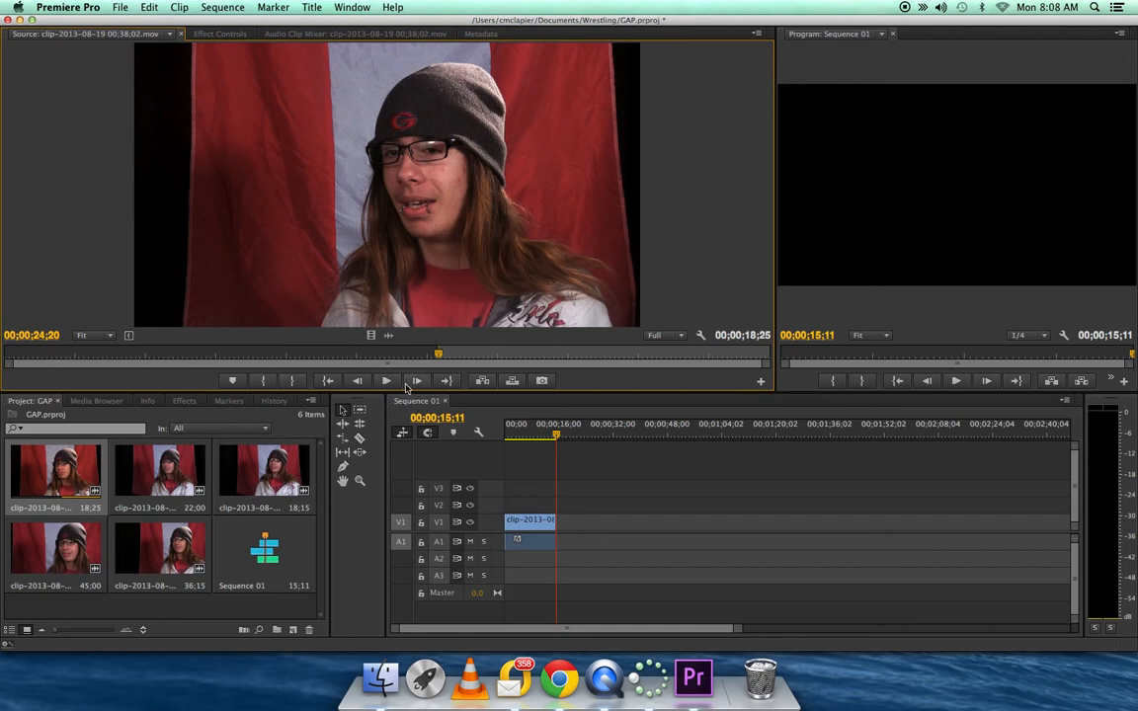
Replay the source clip from its In point and re-mark the In point at 00;00;24;26.
{"action": "left_click", "coordinate": [386, 381]}
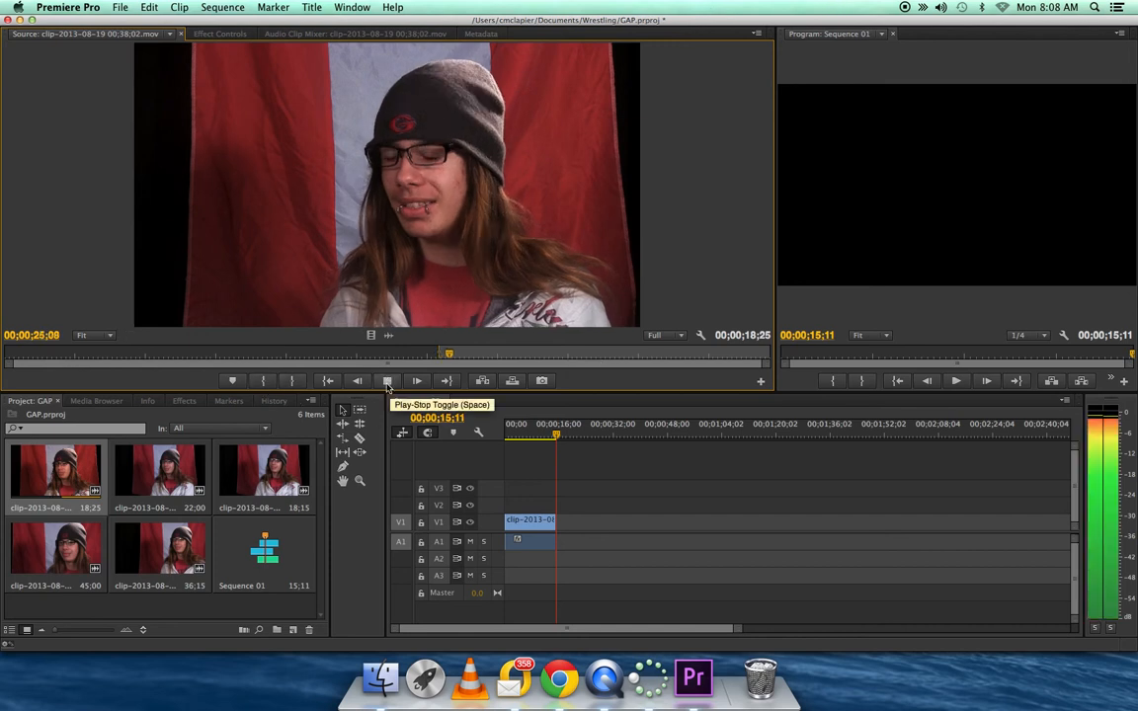
{"action": "left_click", "coordinate": [328, 382]}
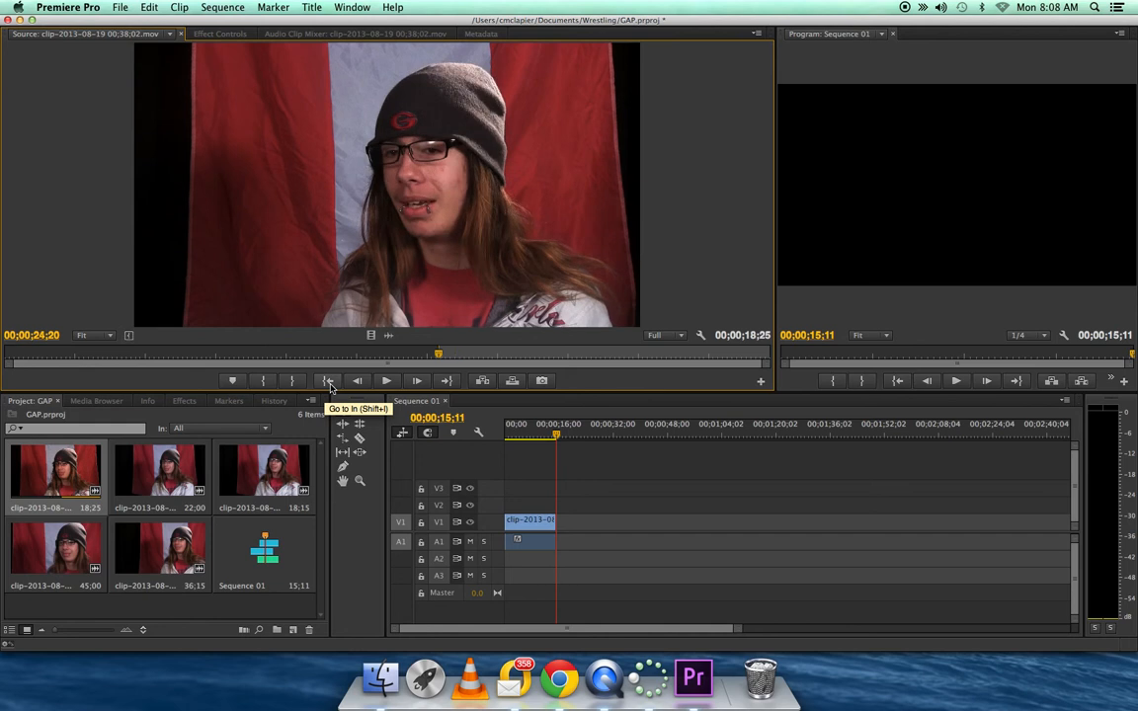
{"action": "left_click", "coordinate": [387, 381]}
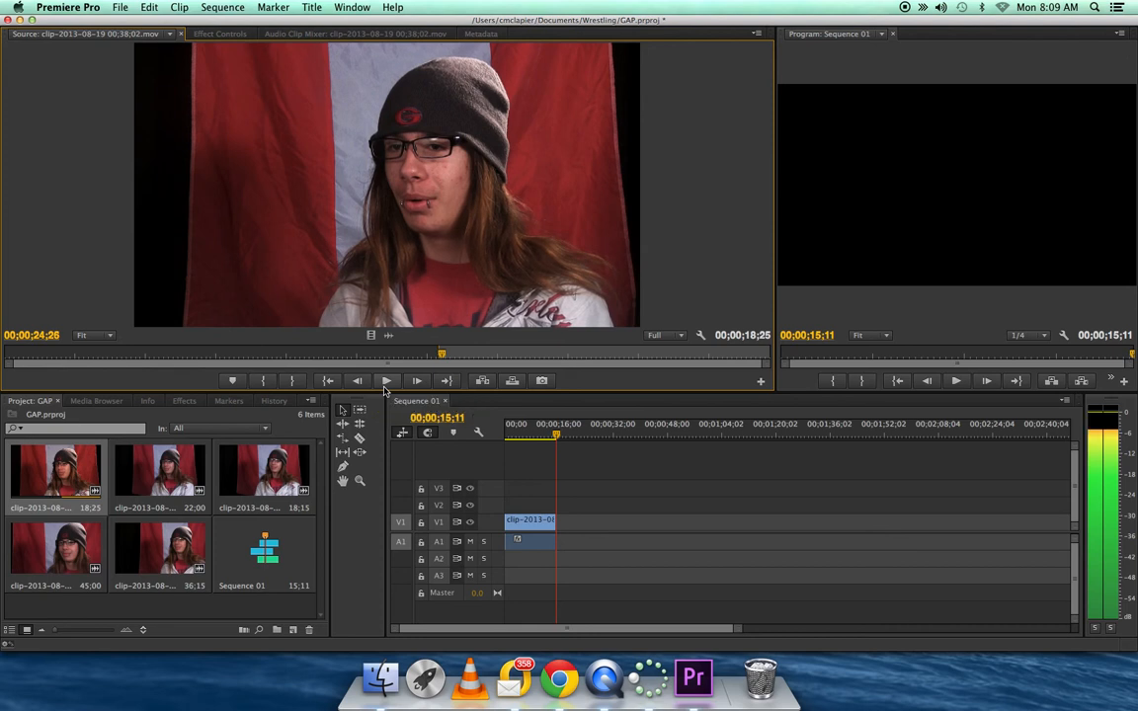
{"action": "key", "text": "i"}
Play the source clip to its end and replay the final seconds up to 00;00;42;25 to look for an ending.
{"action": "left_click", "coordinate": [385, 381]}
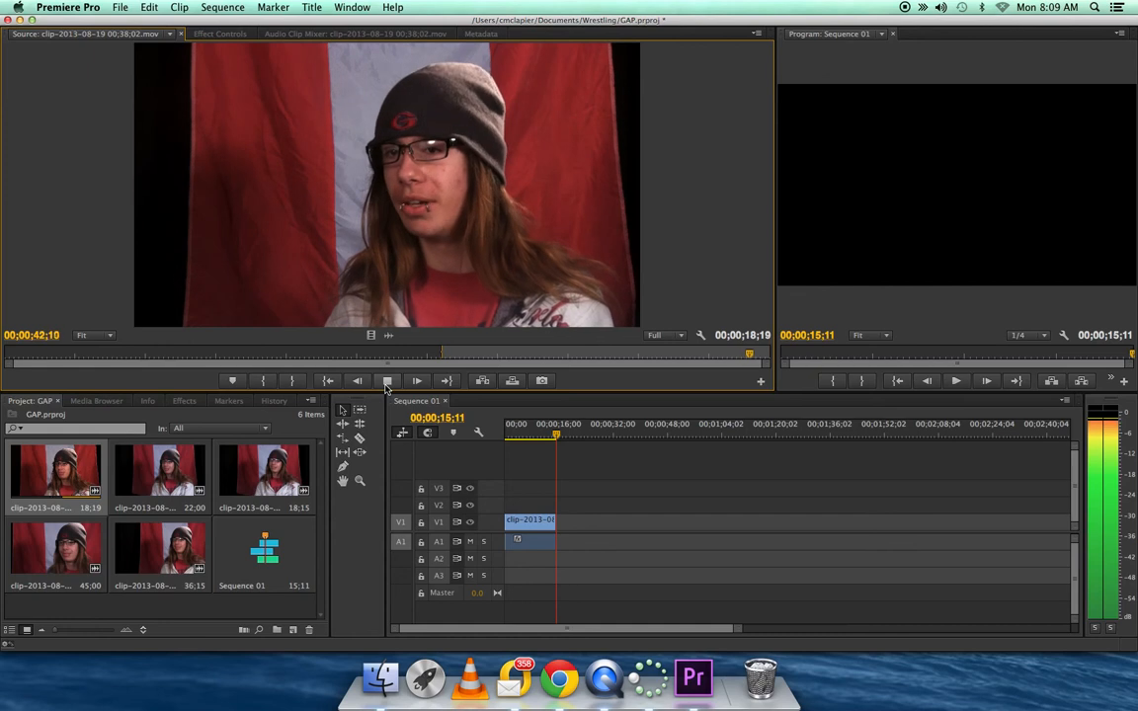
{"action": "left_click", "coordinate": [387, 382]}
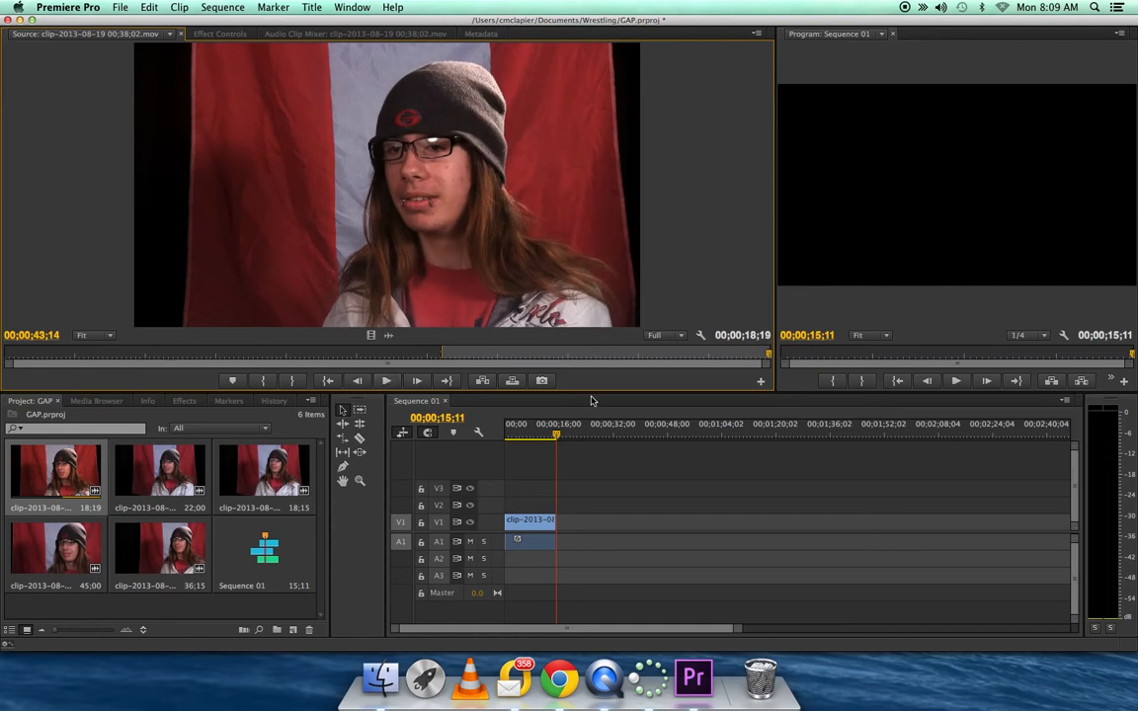
{"action": "left_click", "coordinate": [738, 355]}
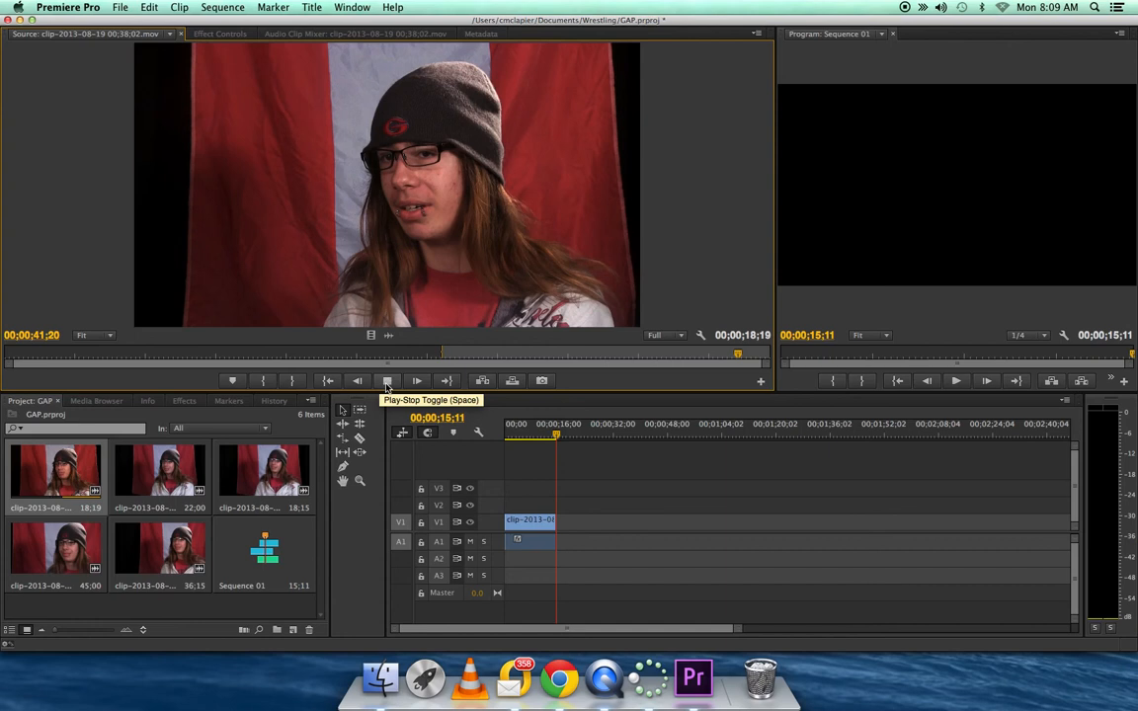
{"action": "left_click", "coordinate": [386, 381]}
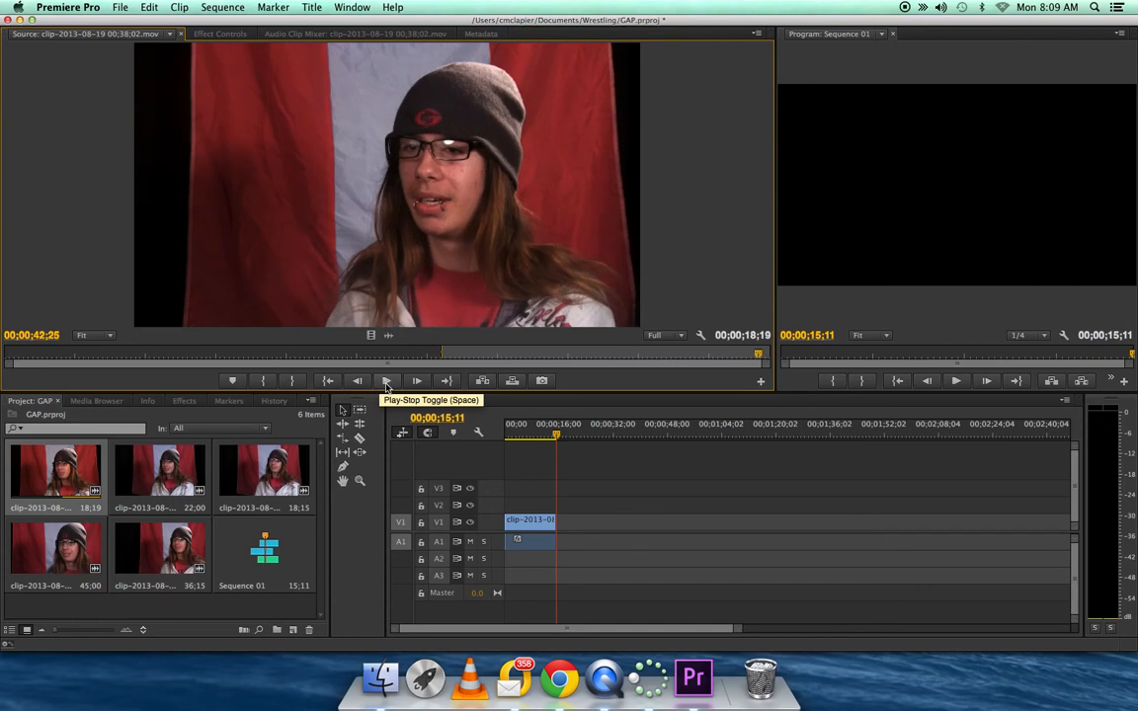
Step the source clip frame by frame to 00;00;42;21 and mark the Out point there.
{"action": "key", "text": "Left"}
{"action": "key", "text": "Left"}
{"action": "key", "text": "Left"}
{"action": "key", "text": "Left"}
{"action": "key", "text": "Left"}
{"action": "key", "text": "Left"}
{"action": "key", "text": "Left"}
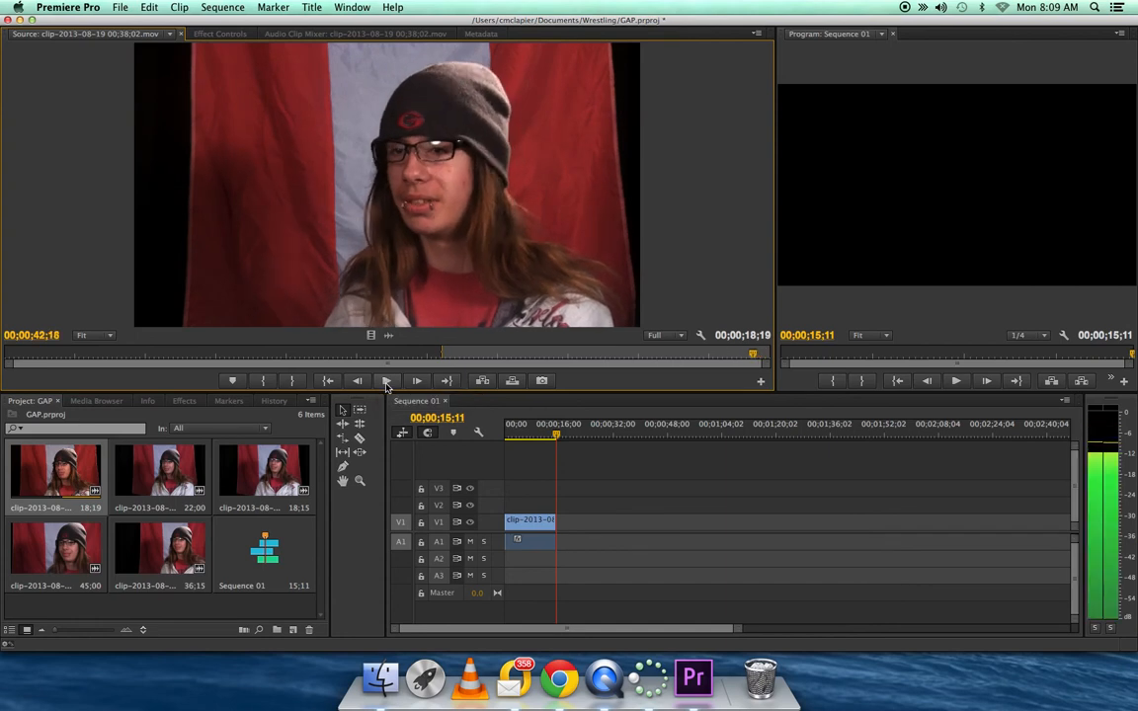
{"action": "key", "text": "Left"}
{"action": "key", "text": "Left"}
{"action": "key", "text": "Left"}
{"action": "key", "text": "Left"}
{"action": "key", "text": "Left"}
{"action": "key", "text": "Left"}
{"action": "key", "text": "Left"}
{"action": "key", "text": "Left"}
{"action": "key", "text": "Left"}
{"action": "key", "text": "Left"}
{"action": "key", "text": "Left"}
{"action": "key", "text": "Left"}
{"action": "key", "text": "Left"}
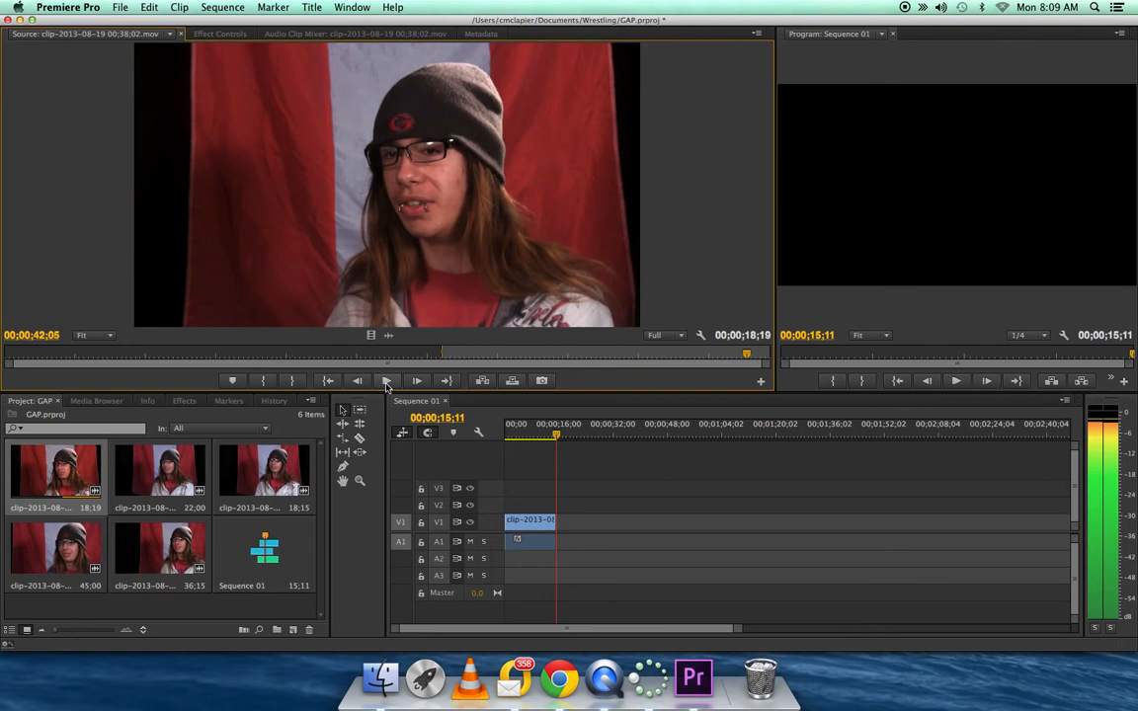
{"action": "key", "text": "Right"}
{"action": "key", "text": "Right"}
{"action": "key", "text": "Right"}
{"action": "key", "text": "Right"}
{"action": "key", "text": "Right"}
{"action": "key", "text": "Right"}
{"action": "key", "text": "Right"}
{"action": "key", "text": "Right"}
{"action": "key", "text": "Right"}
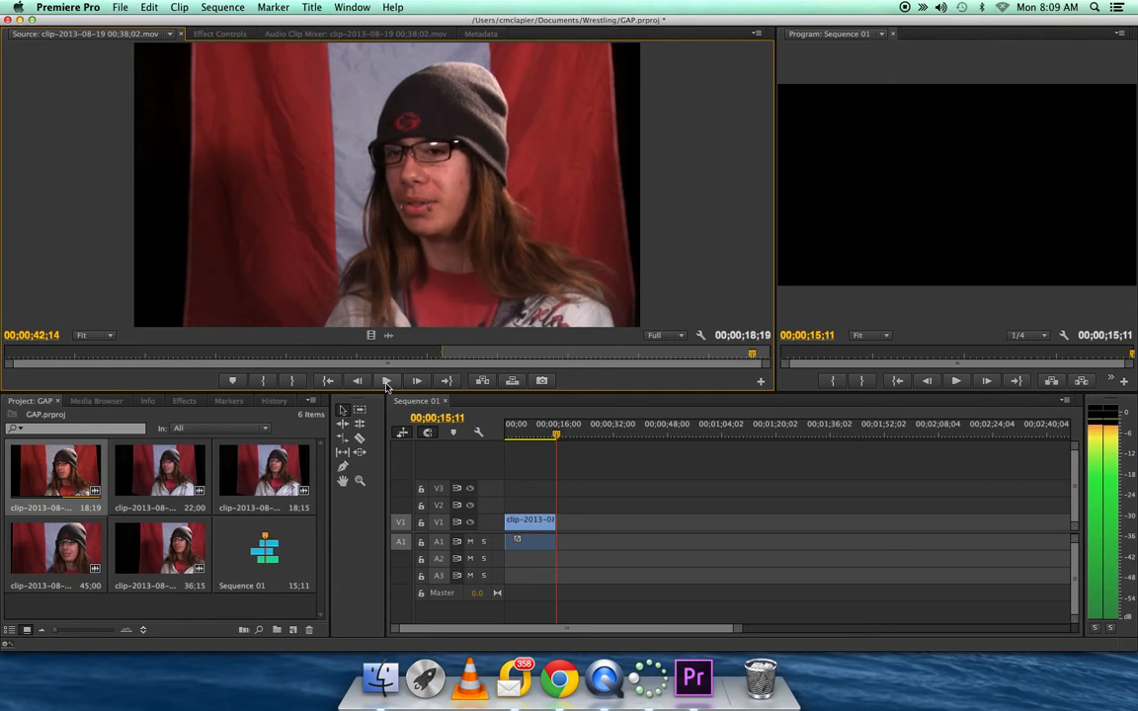
{"action": "key", "text": "Right"}
{"action": "key", "text": "Right"}
{"action": "key", "text": "Right"}
{"action": "key", "text": "Right"}
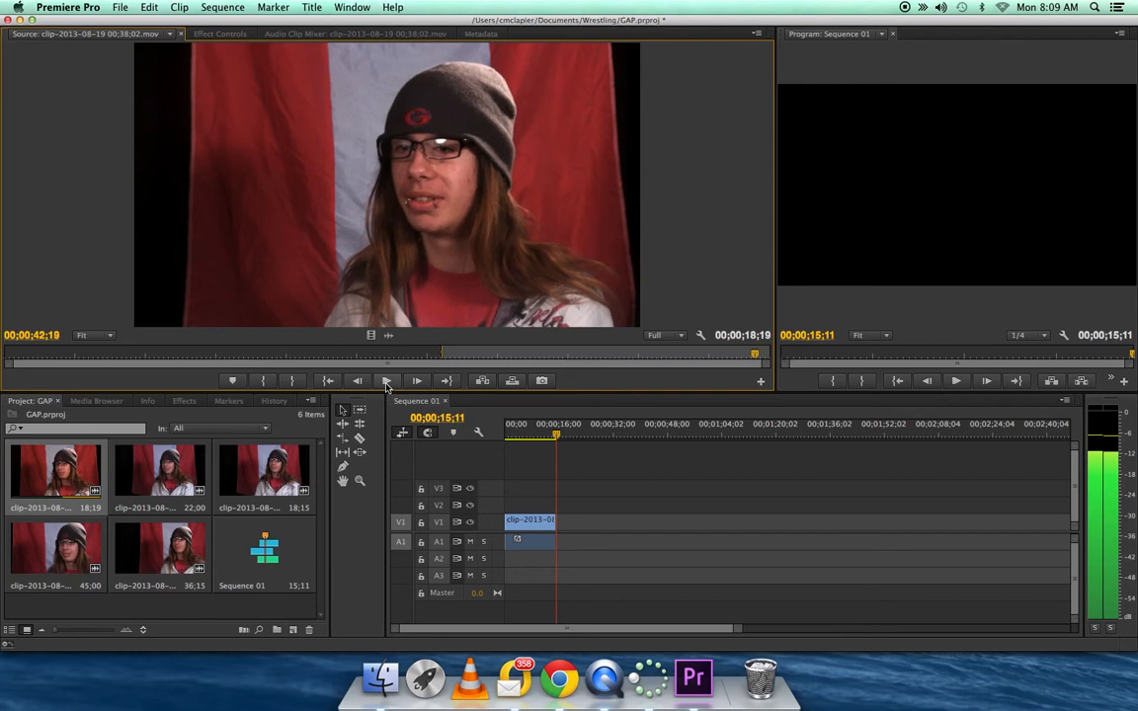
{"action": "key", "text": "Right"}
{"action": "key", "text": "Right"}
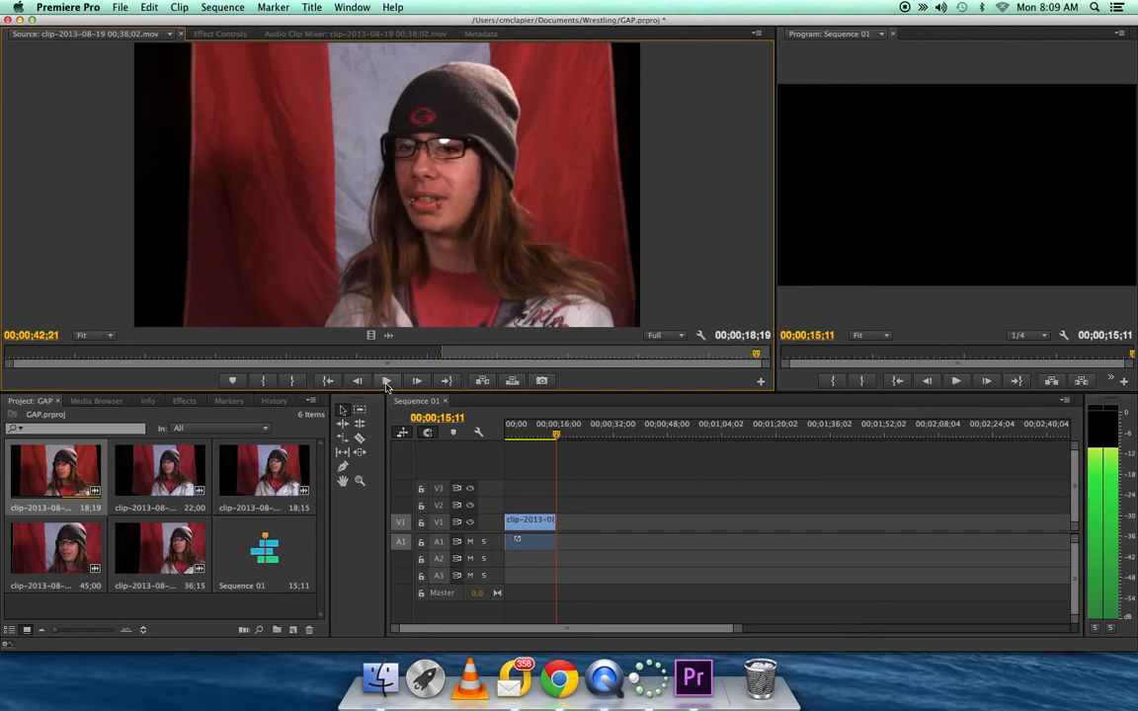
{"action": "key", "text": "i"}
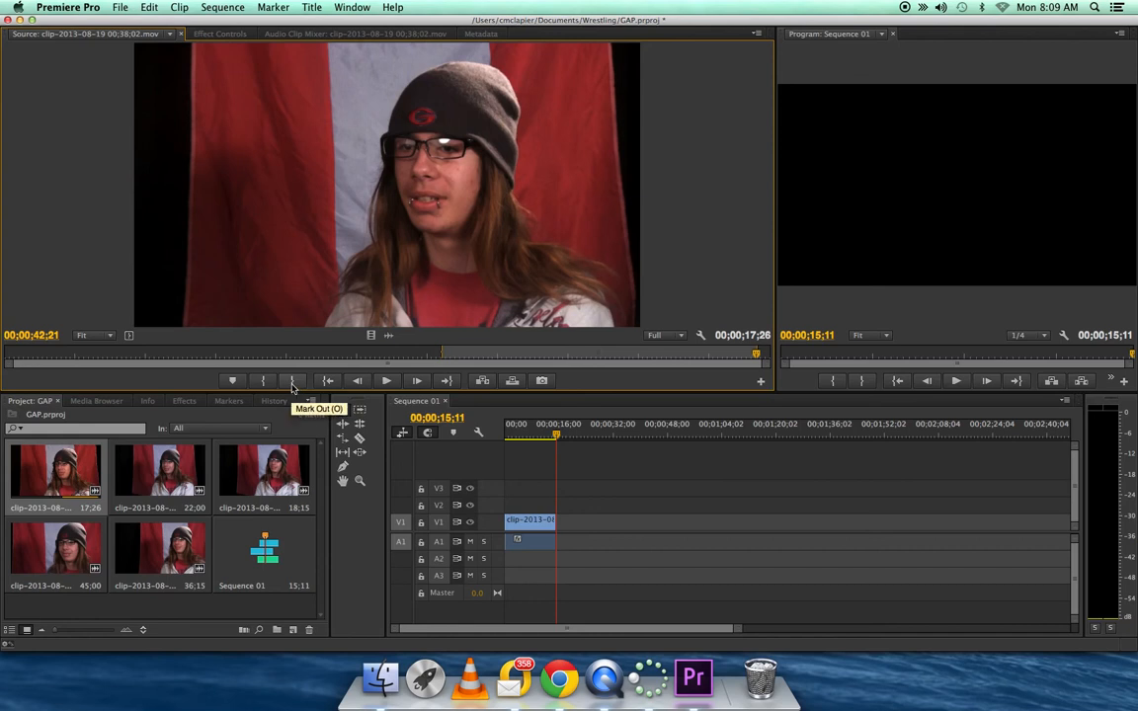
Scrub the marked range, add it after the first clip in Sequence 01, and set the playhead at the sequence's end.
{"action": "left_click_drag", "start_coordinate": [577, 352], "coordinate": [463, 352]}
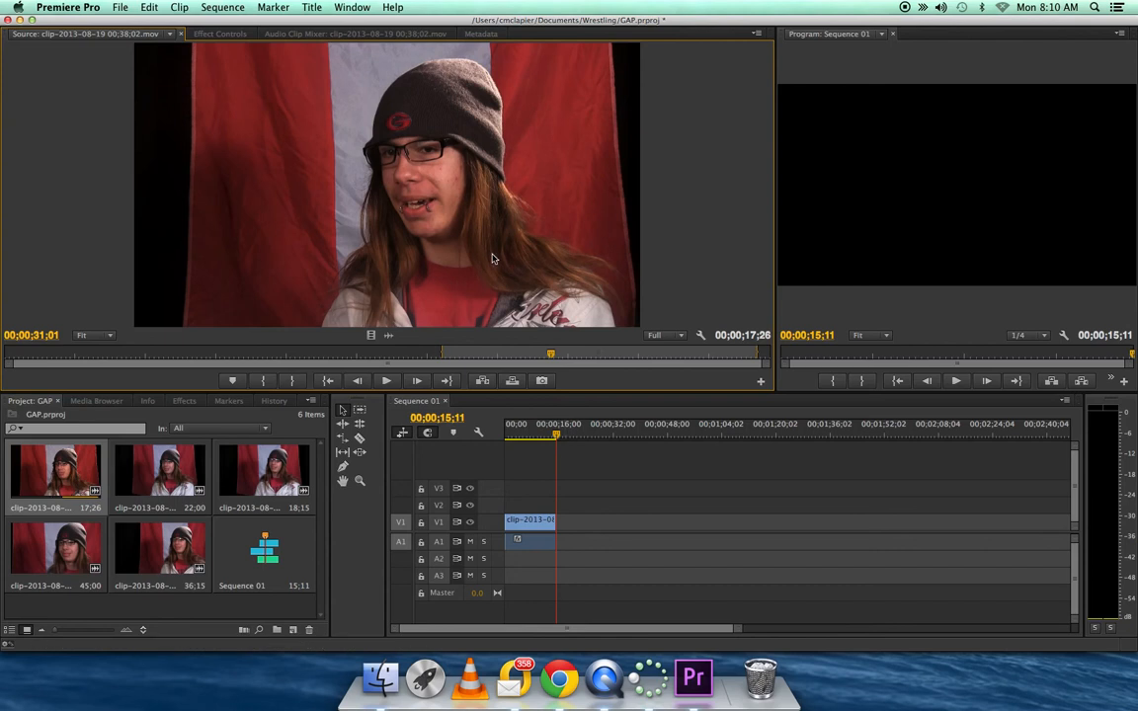
{"action": "left_click_drag", "start_coordinate": [500, 204], "coordinate": [978, 182]}
{"action": "left_click_drag", "start_coordinate": [569, 434], "coordinate": [506, 441]}
{"action": "left_click_drag", "start_coordinate": [593, 435], "coordinate": [623, 436]}
{"action": "key", "text": "Up"}
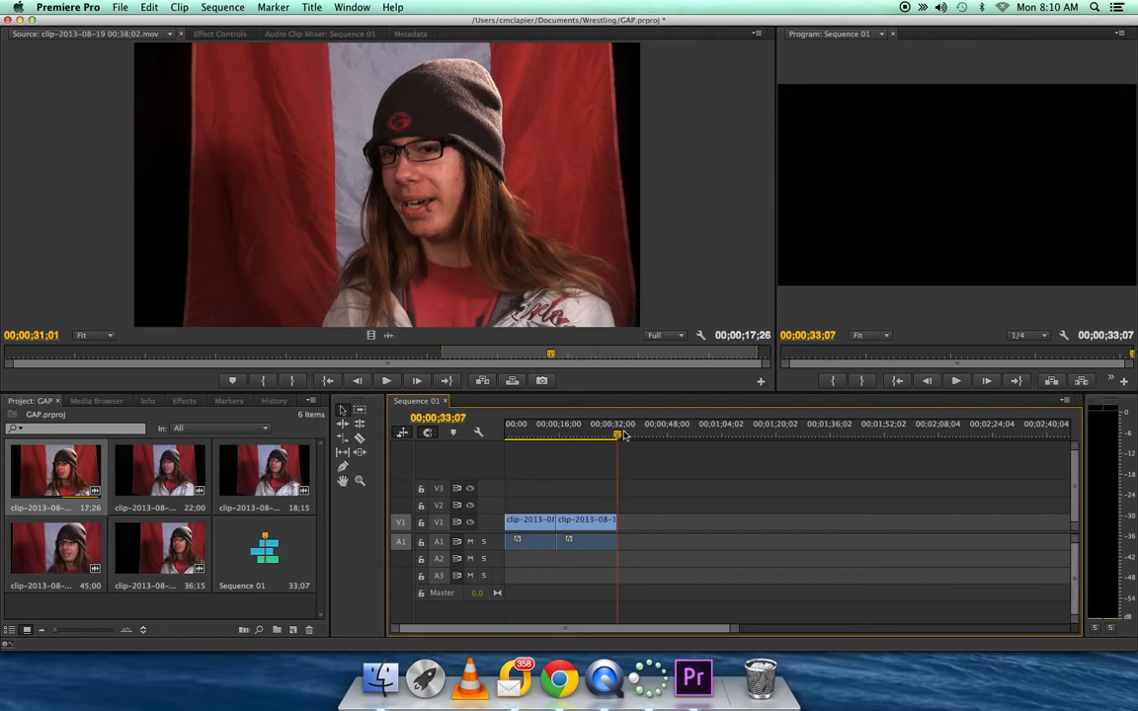
{"action": "left_click", "coordinate": [161, 488]}
{"action": "double_click", "coordinate": [161, 488]}
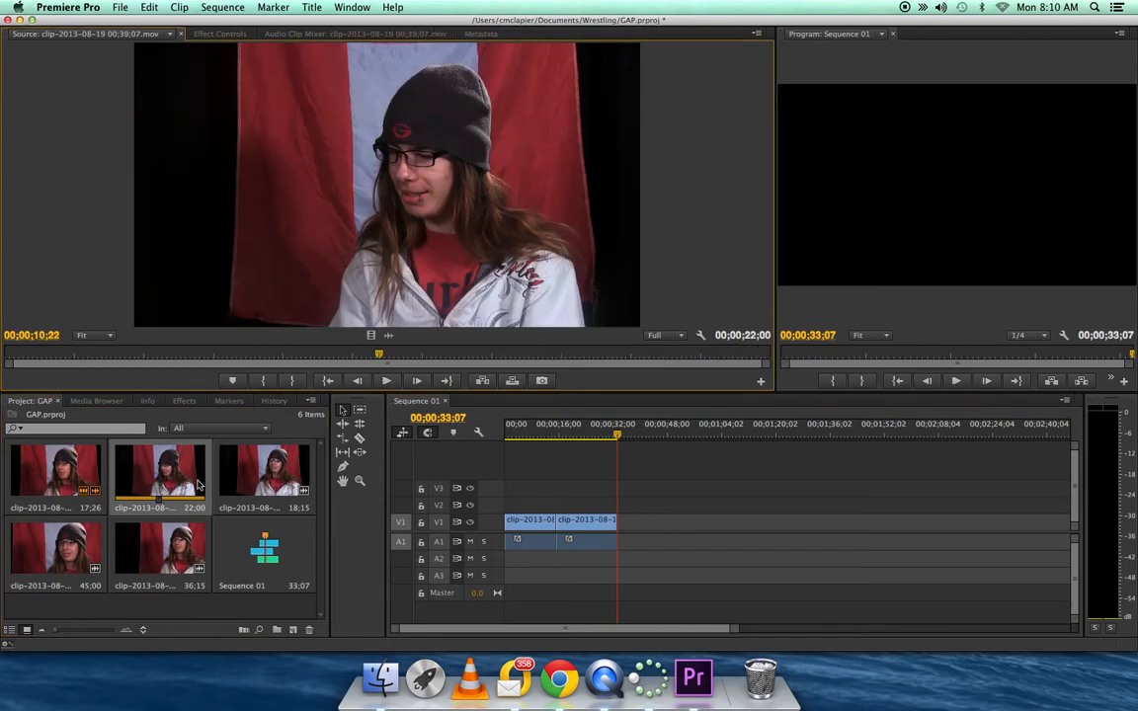
{"action": "left_click", "coordinate": [24, 356]}
{"action": "left_click_drag", "start_coordinate": [22, 357], "coordinate": [5, 357]}
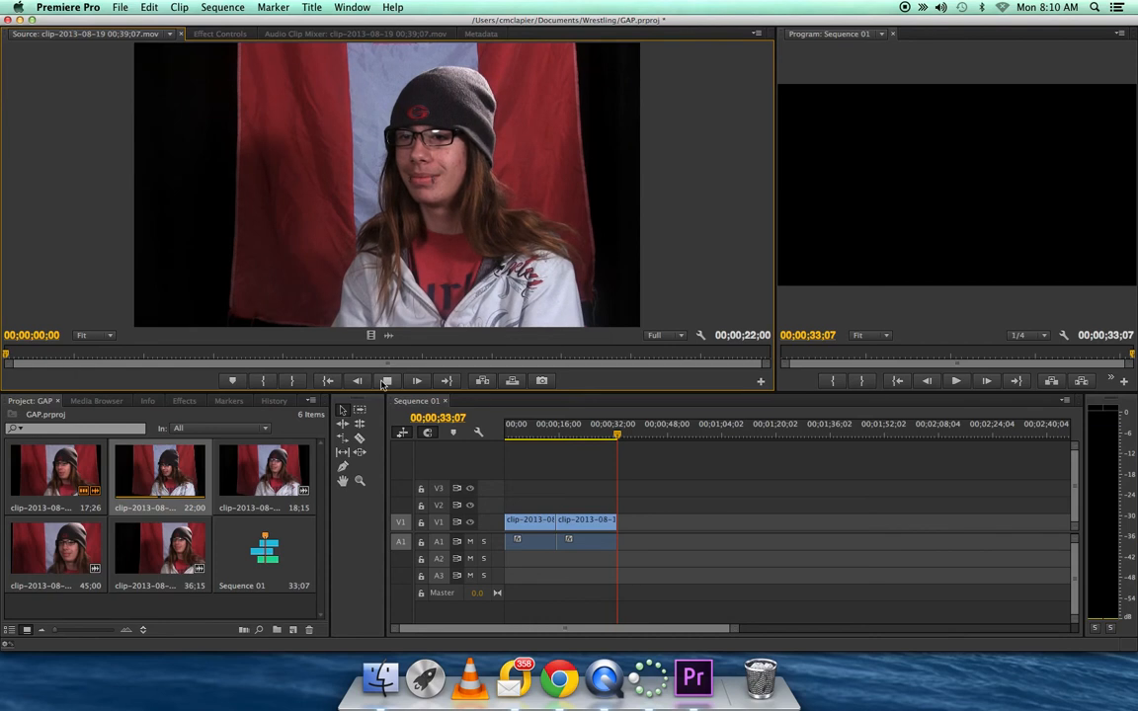
{"action": "left_click", "coordinate": [386, 380]}
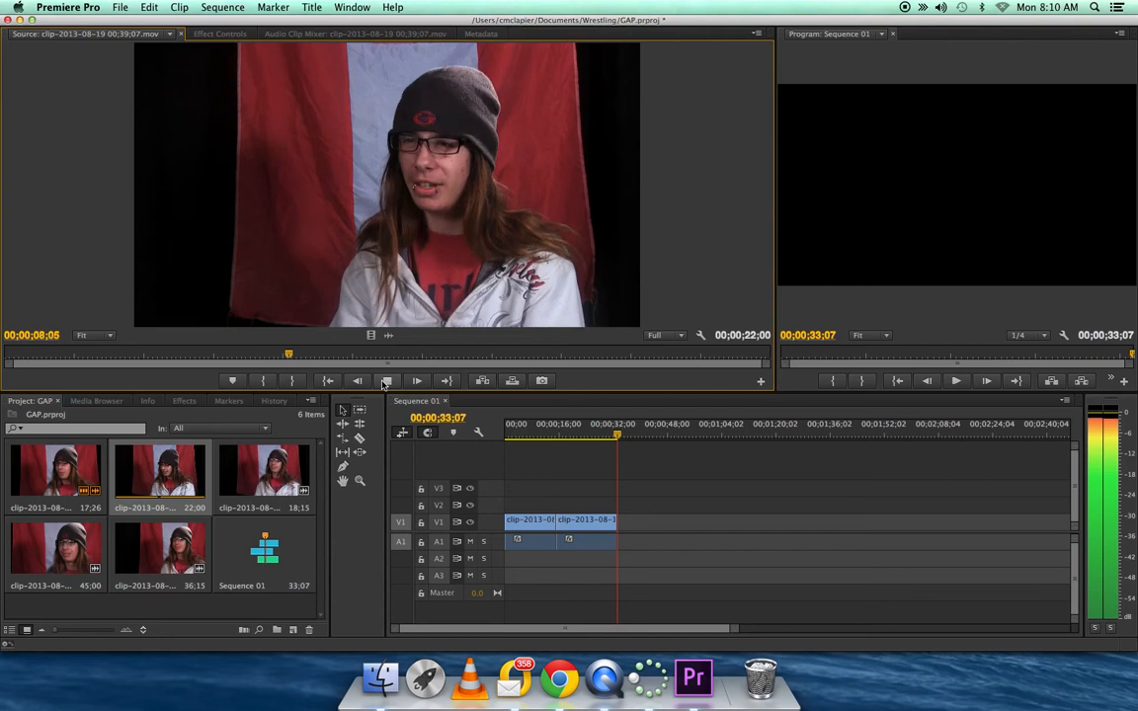
{"action": "left_click", "coordinate": [385, 381]}
Replay the source clip from 00;00;07;00 and again from 00;00;06;16 to find where the answer begins.
{"action": "left_click_drag", "start_coordinate": [315, 357], "coordinate": [245, 366]}
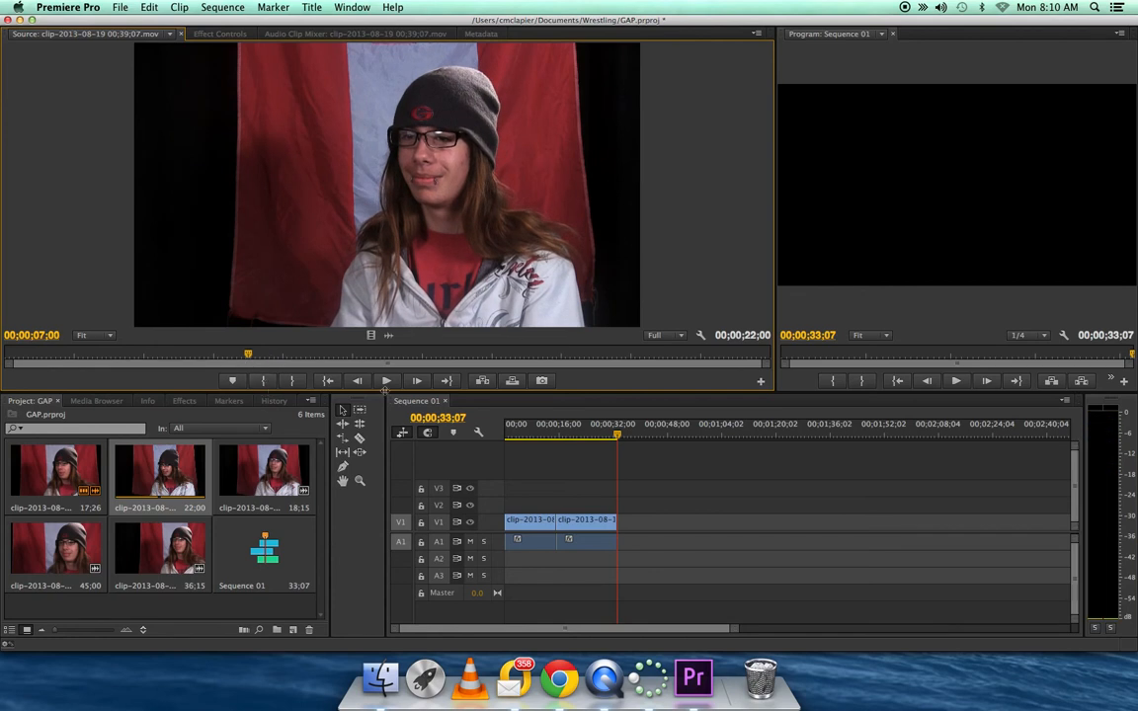
{"action": "left_click", "coordinate": [388, 381]}
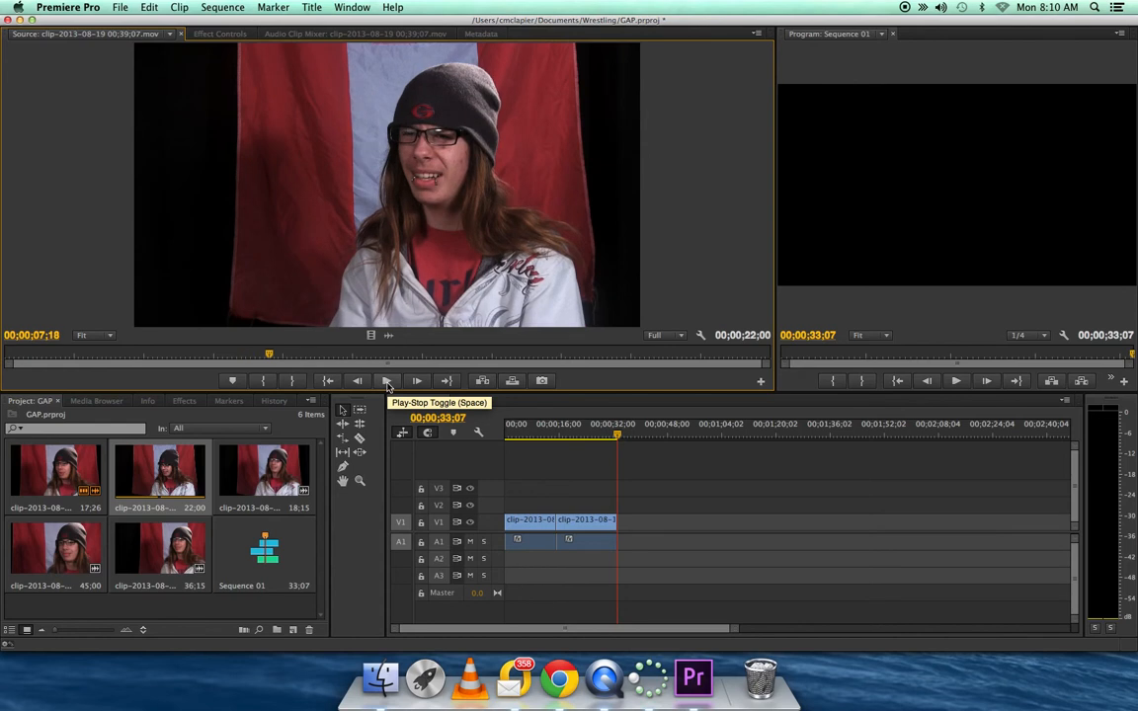
{"action": "key", "text": "space"}
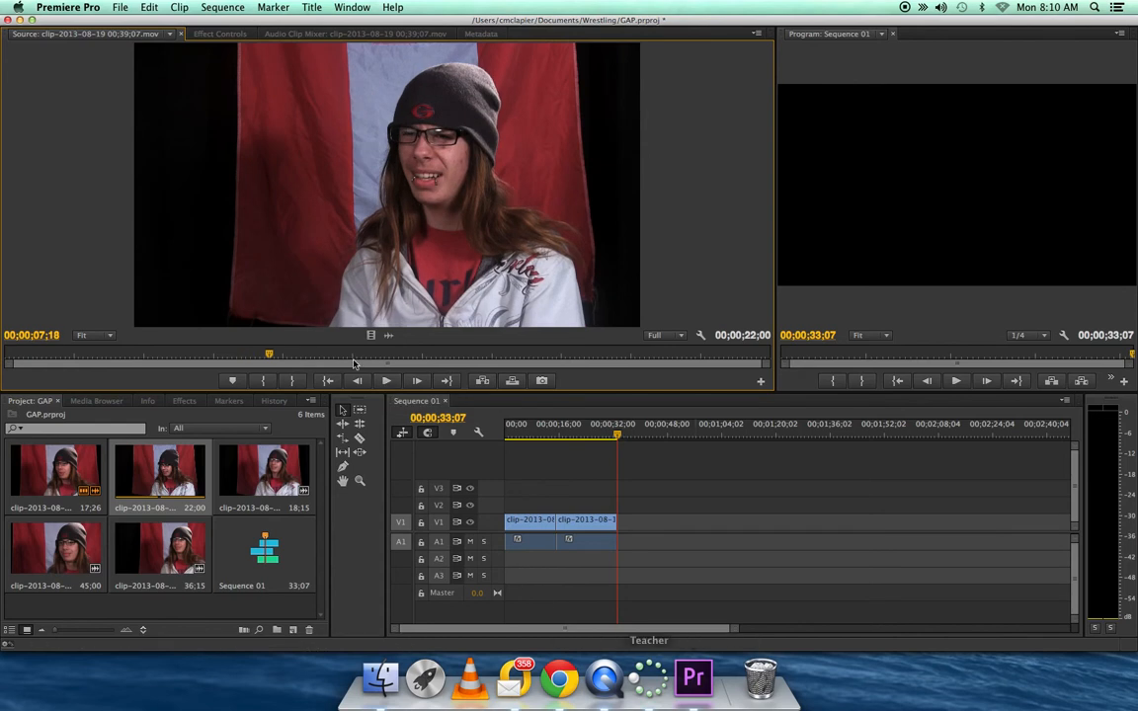
{"action": "left_click_drag", "start_coordinate": [253, 358], "coordinate": [233, 357]}
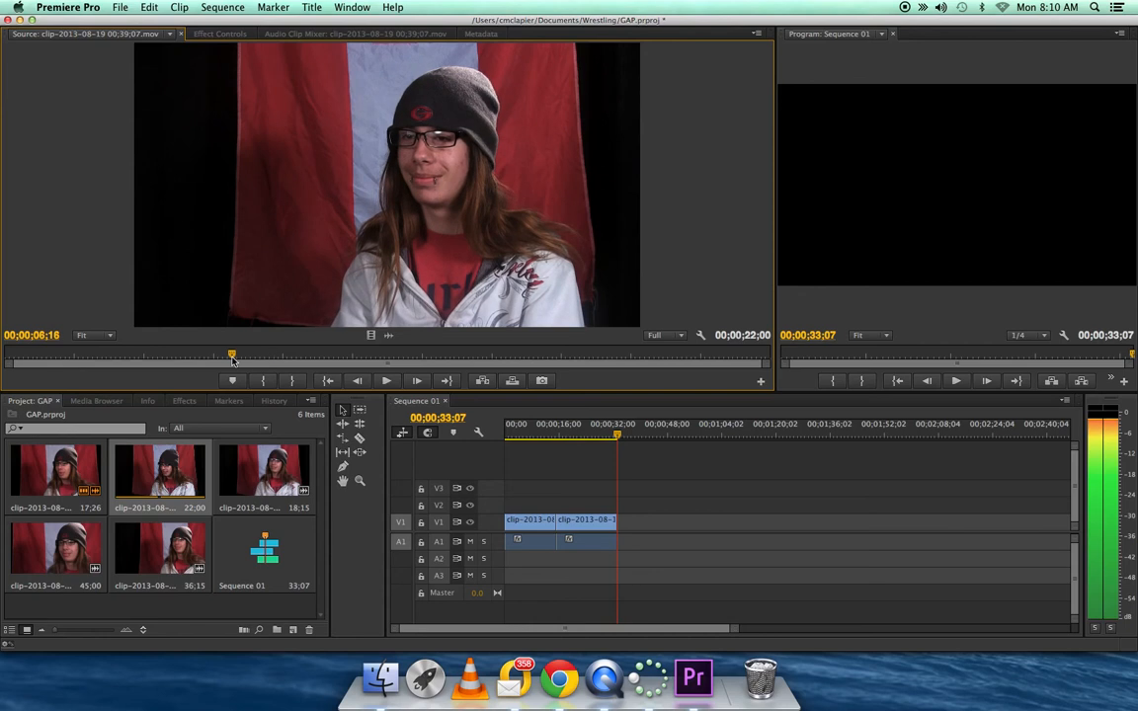
{"action": "left_click", "coordinate": [386, 380]}
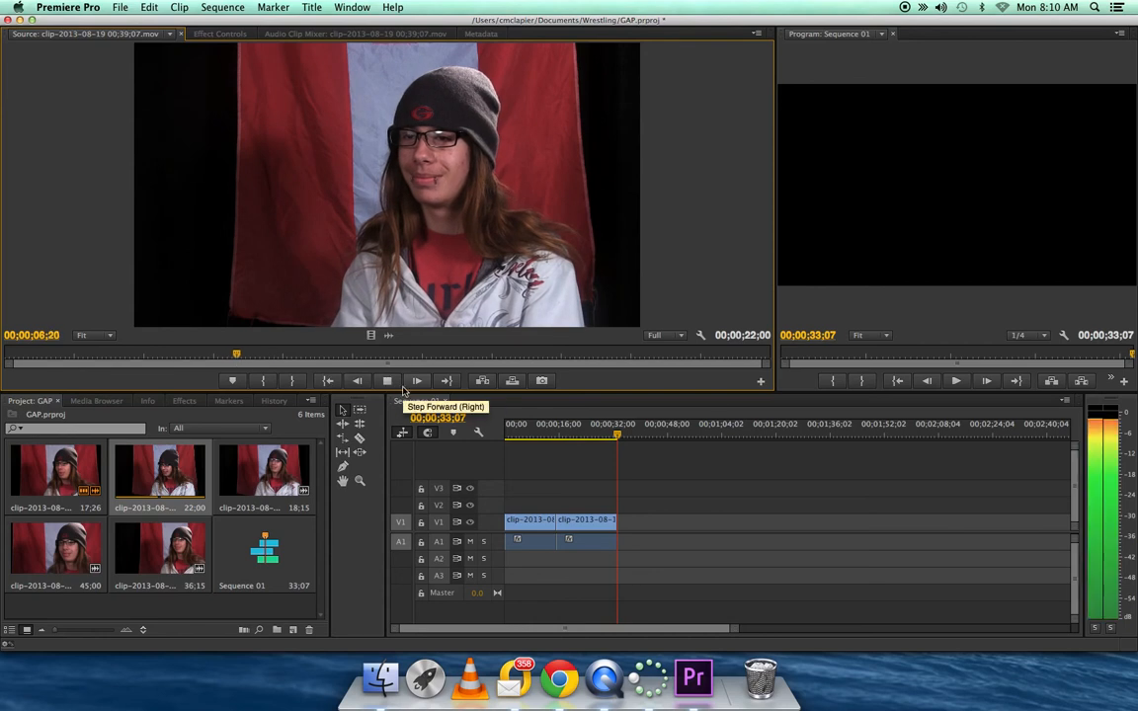
{"action": "key", "text": "space"}
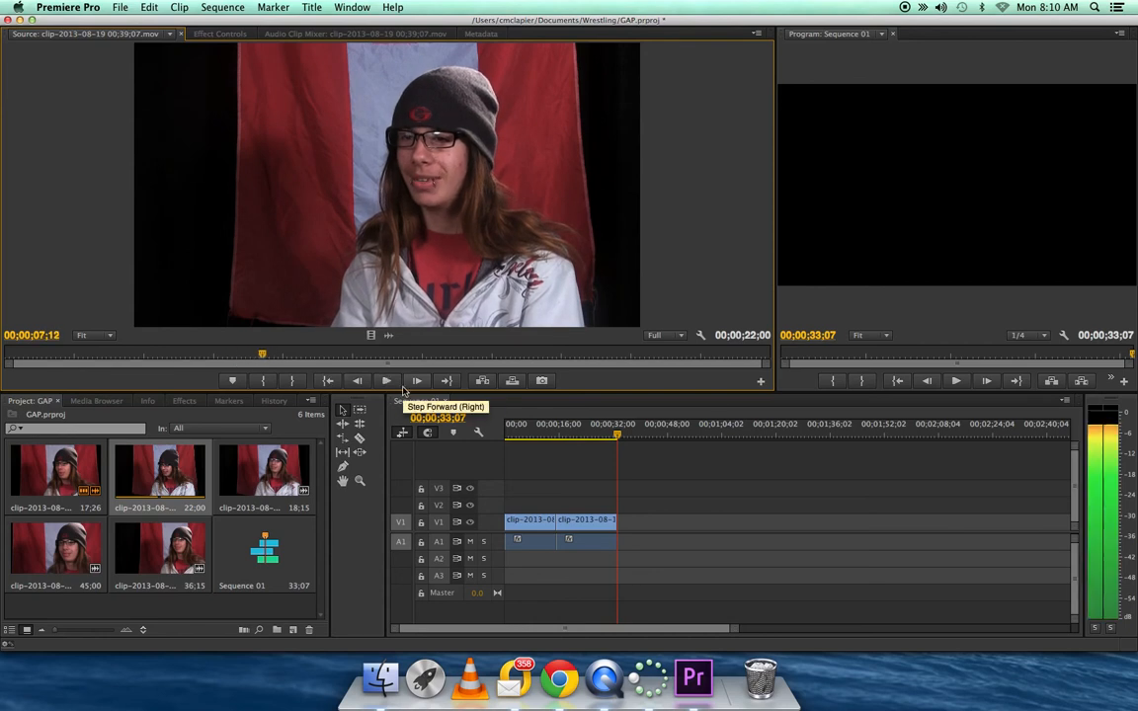
Step the source clip frame by frame to 00;00;07;09 and mark the In point there.
{"action": "key", "text": "Right"}
{"action": "key", "text": "Right"}
{"action": "key", "text": "Left"}
{"action": "key", "text": "Left"}
{"action": "key", "text": "Left"}
{"action": "key", "text": "Left"}
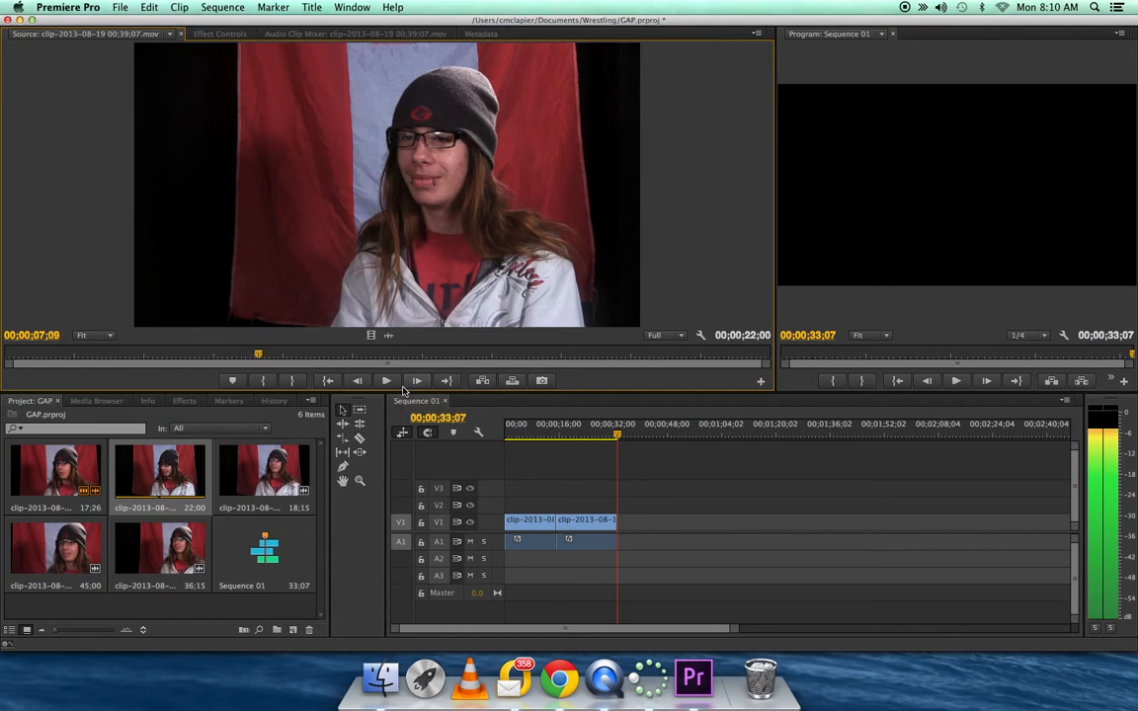
{"action": "key", "text": "i"}
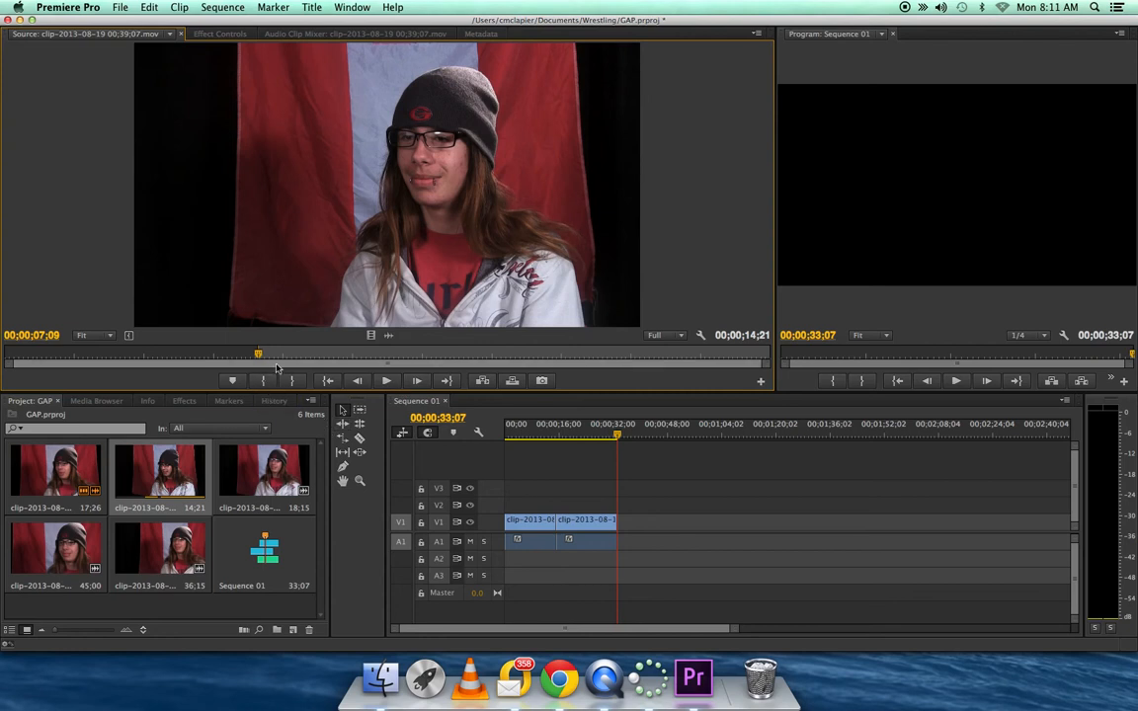
Play the source clip from its In point, replay the ending, and mark the Out point at 00;00;19;09.
{"action": "left_click", "coordinate": [387, 381]}
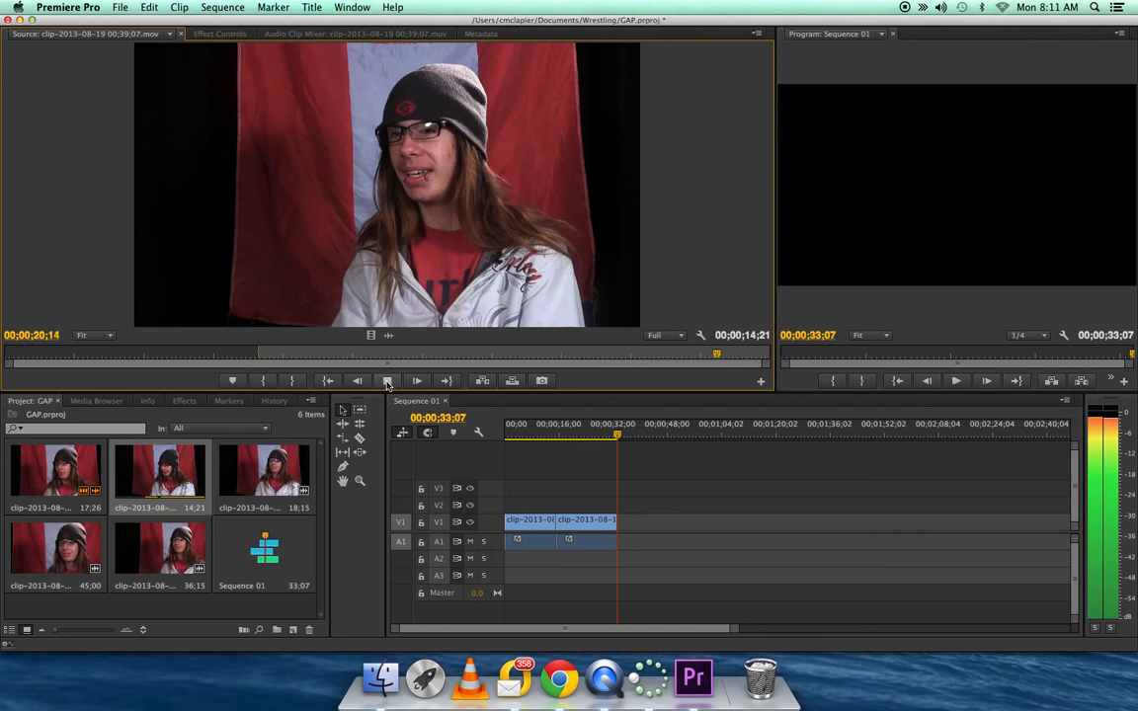
{"action": "left_click", "coordinate": [387, 382]}
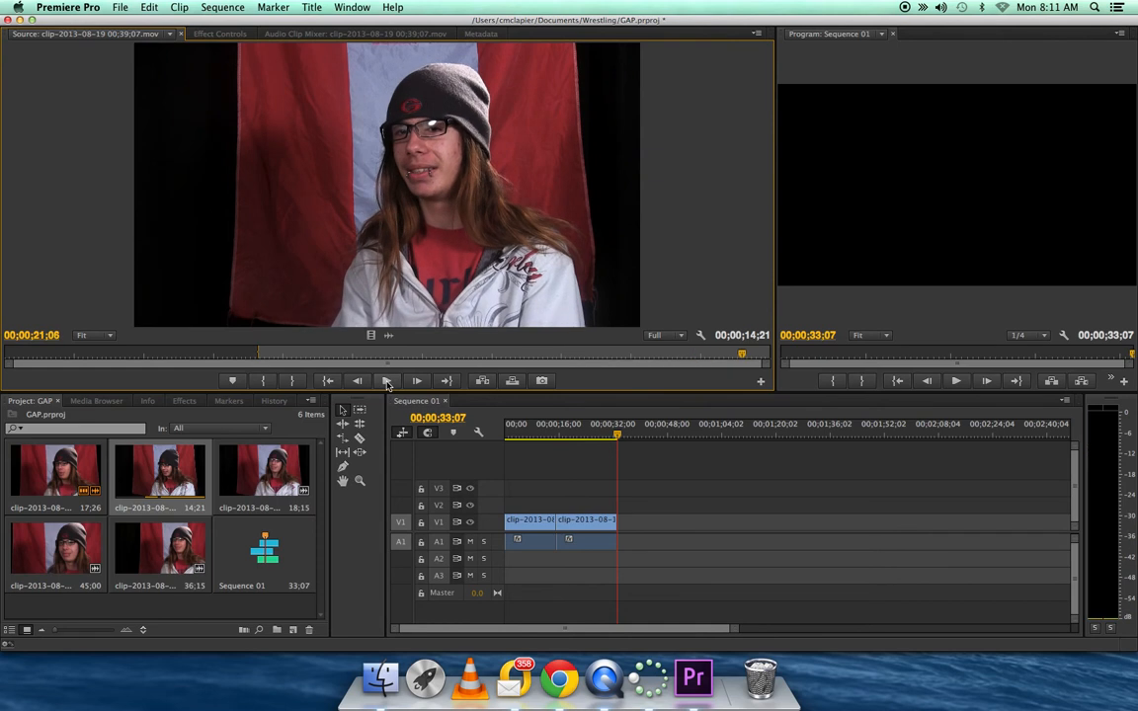
{"action": "left_click", "coordinate": [696, 358]}
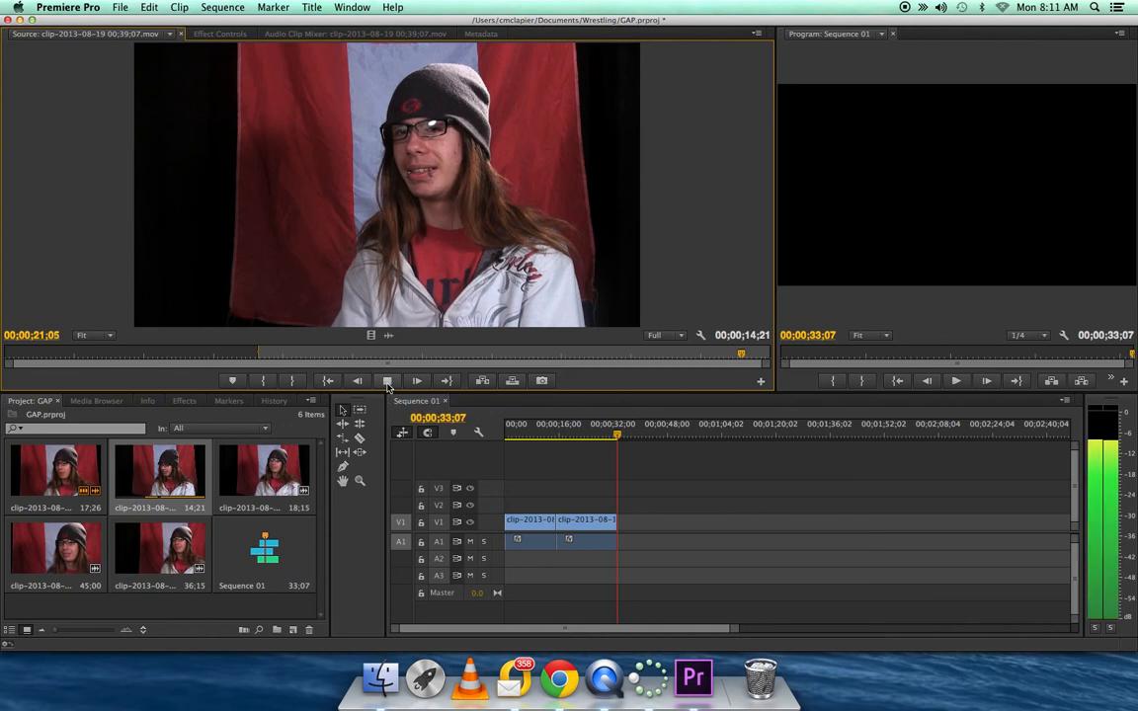
{"action": "left_click", "coordinate": [387, 382]}
{"action": "left_click", "coordinate": [677, 357]}
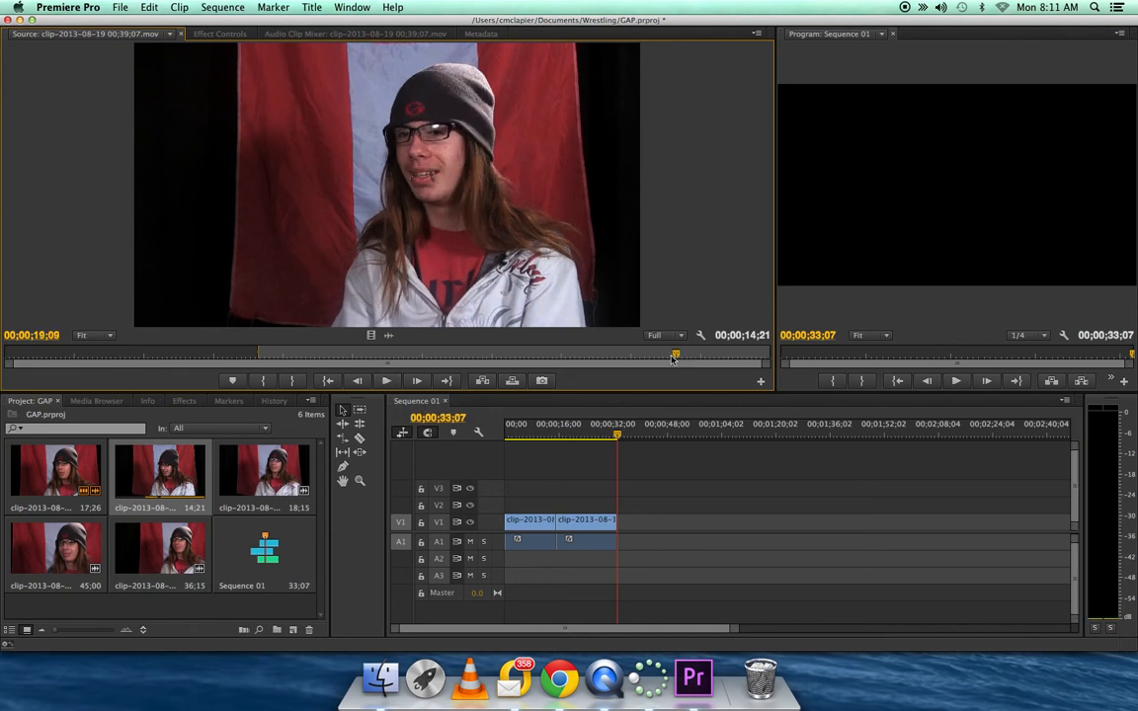
{"action": "left_click", "coordinate": [655, 357]}
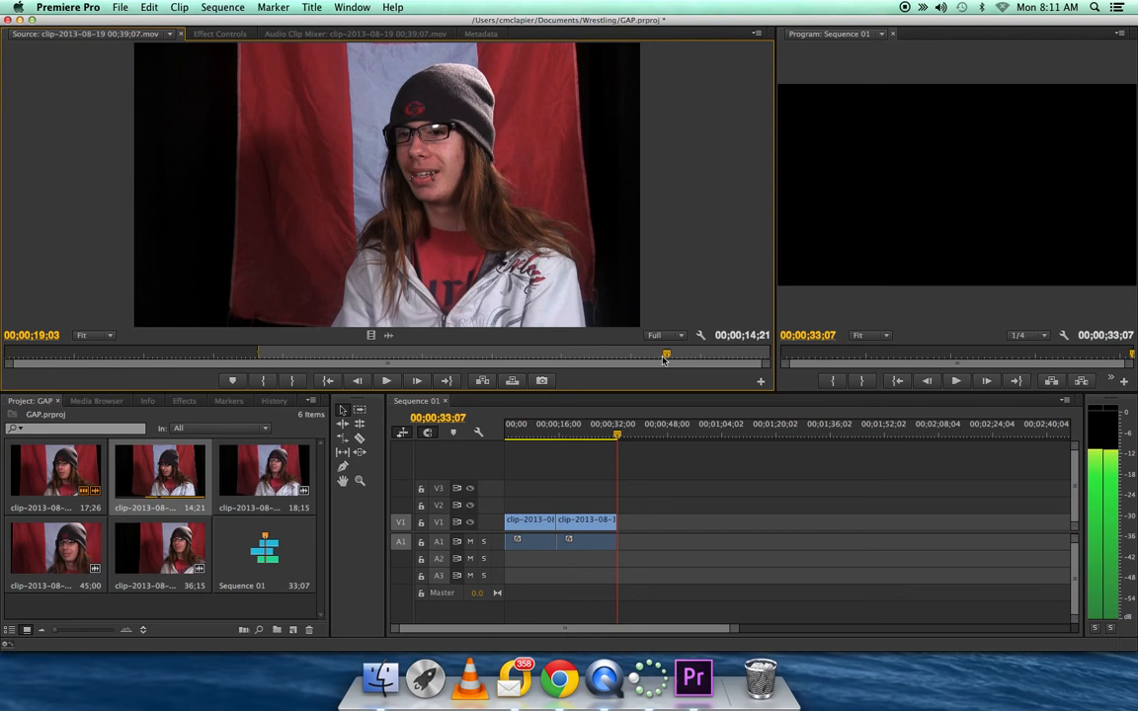
{"action": "left_click", "coordinate": [388, 382]}
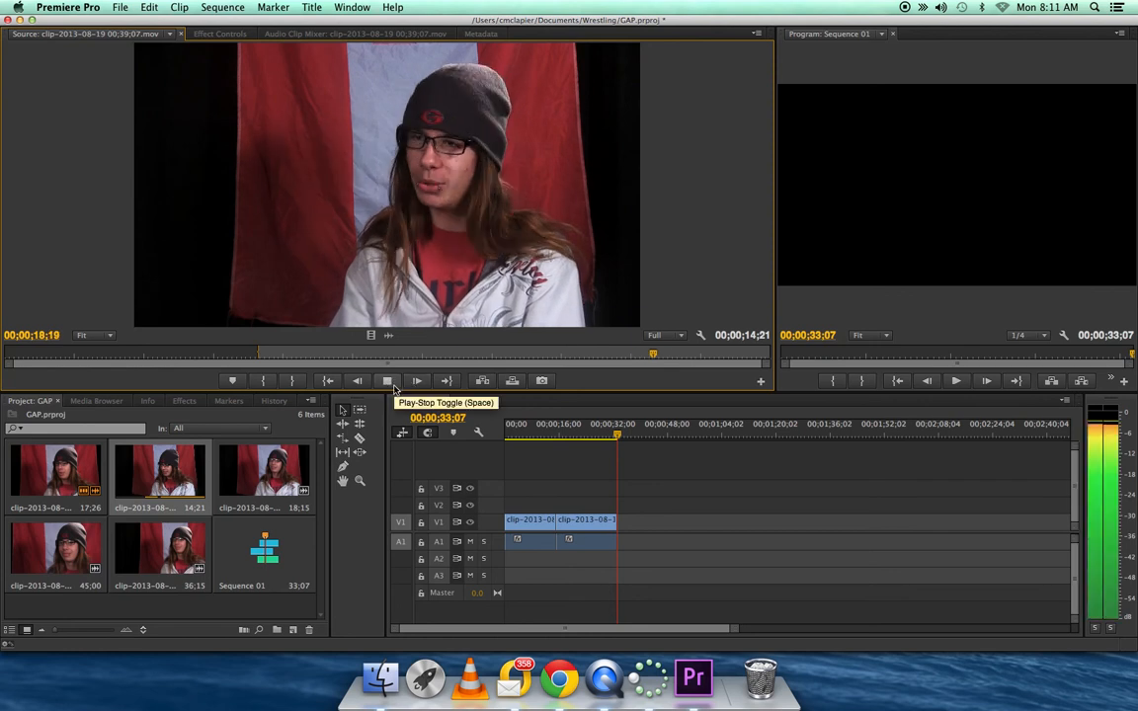
{"action": "left_click", "coordinate": [393, 389]}
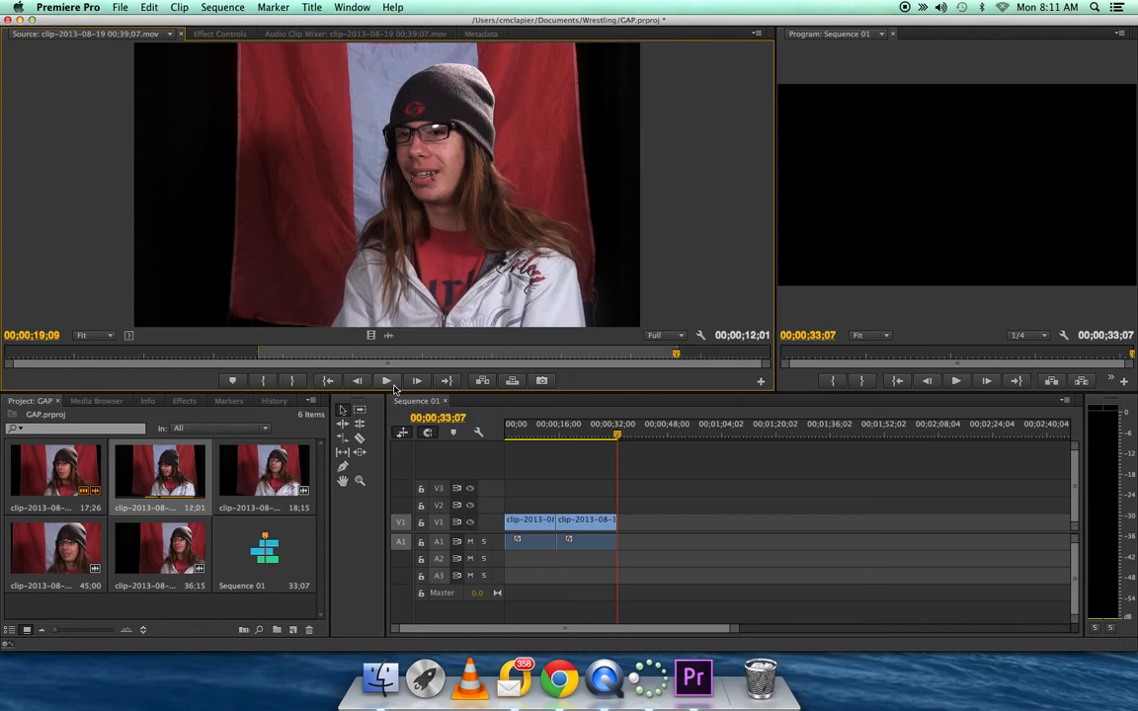
{"action": "key", "text": "o"}
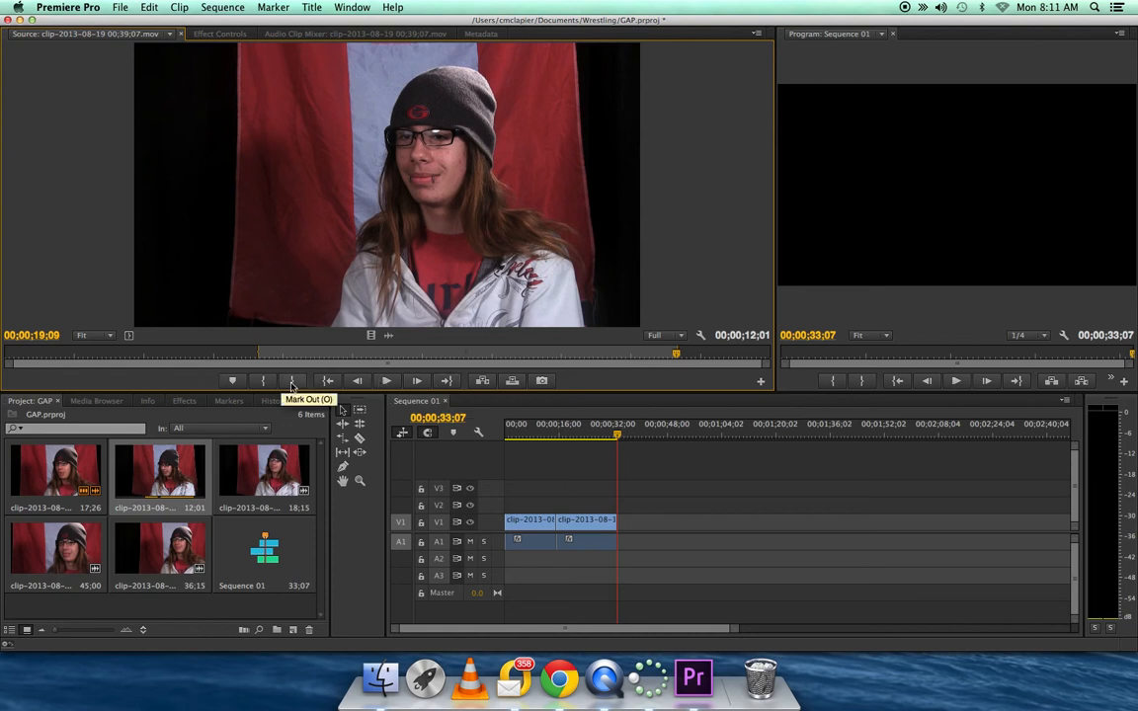
Scrub through the marked range and add it after the second clip in Sequence 01.
{"action": "left_click", "coordinate": [358, 357]}
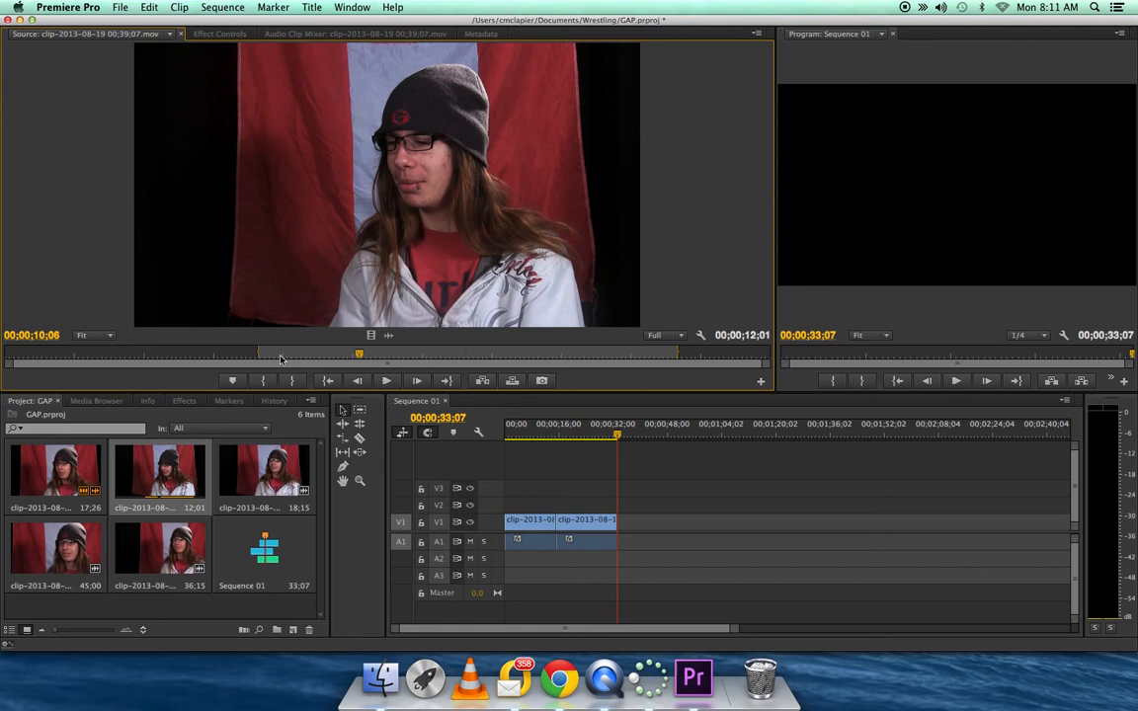
{"action": "left_click", "coordinate": [647, 355]}
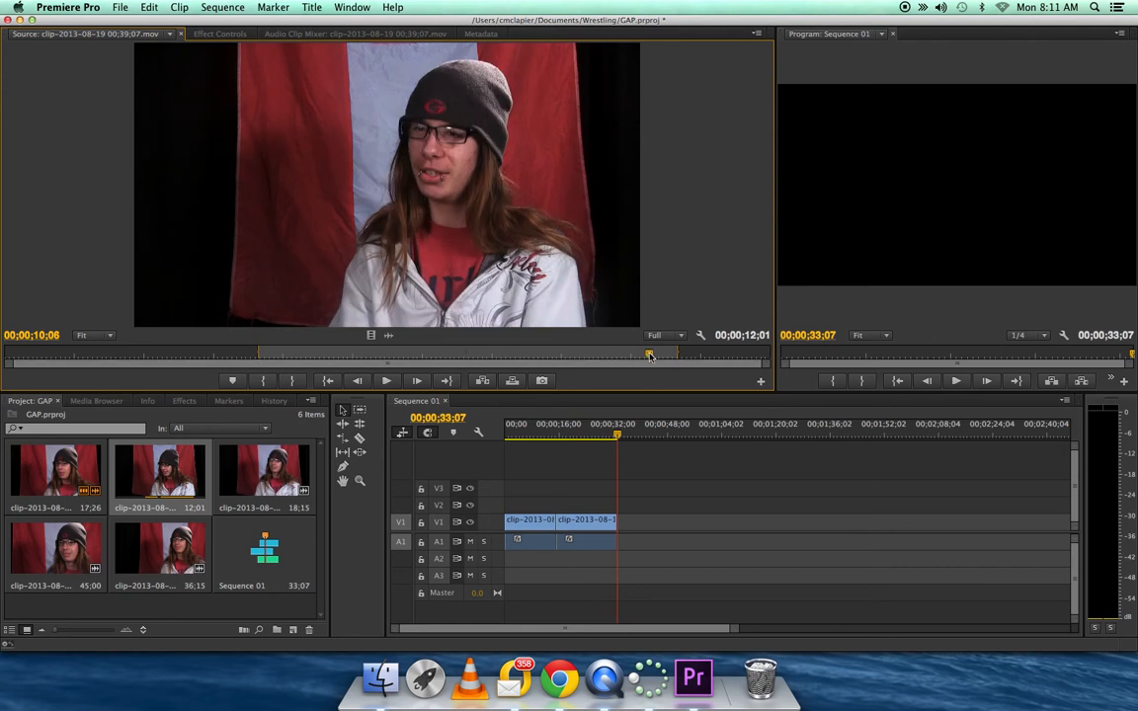
{"action": "left_click_drag", "start_coordinate": [703, 211], "coordinate": [949, 186]}
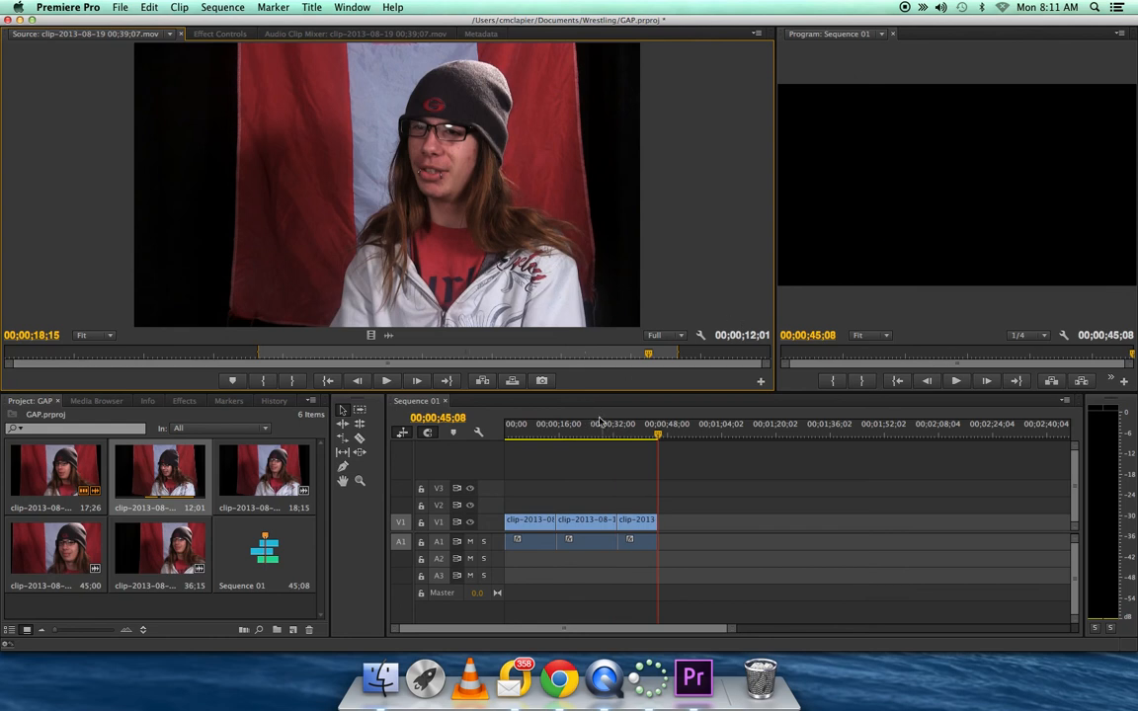
{"action": "left_click", "coordinate": [245, 488]}
{"action": "double_click", "coordinate": [245, 488]}
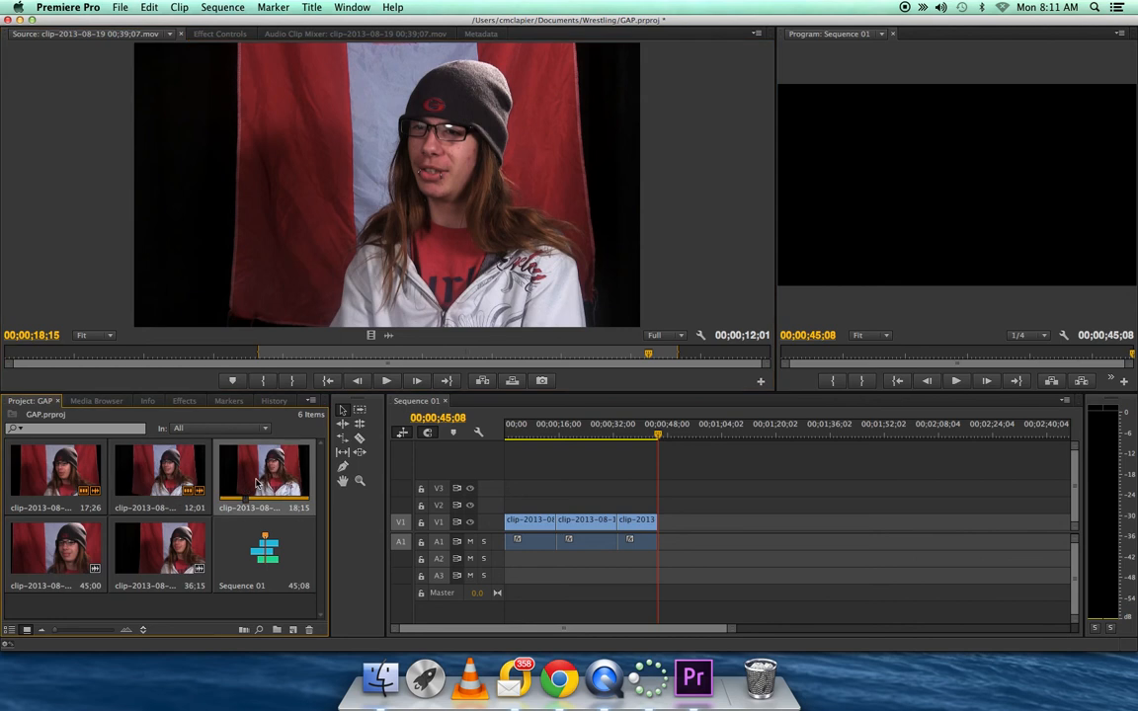
{"action": "left_click_drag", "start_coordinate": [205, 358], "coordinate": [4, 356]}
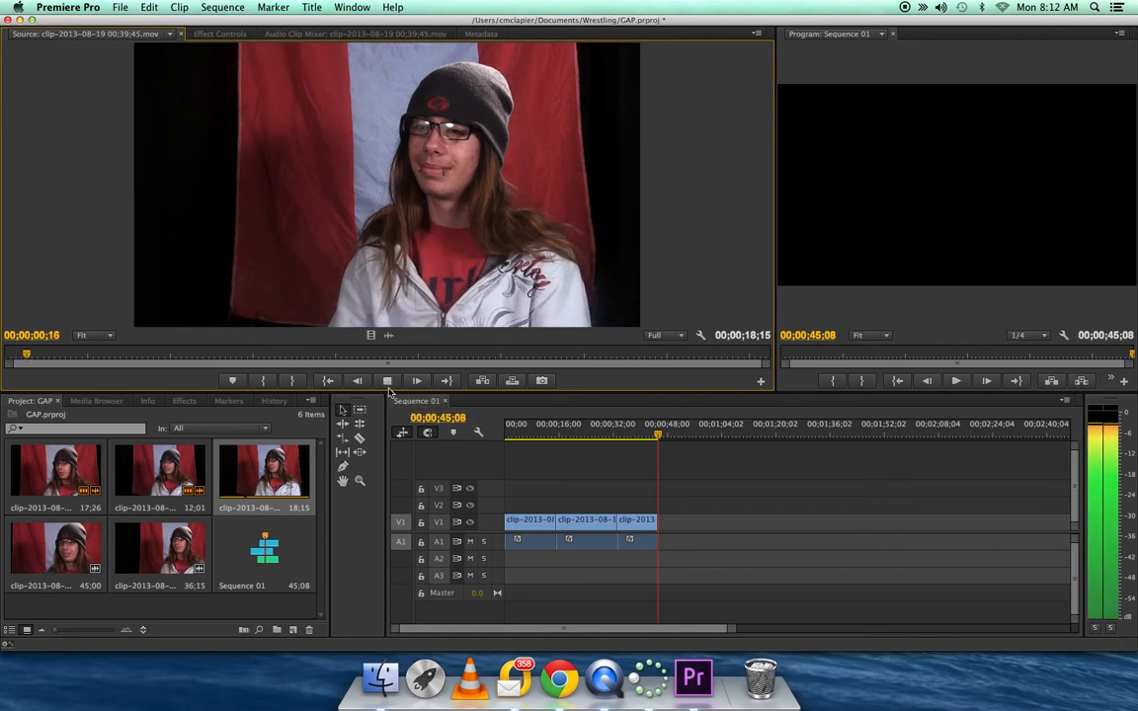
{"action": "left_click", "coordinate": [389, 382]}
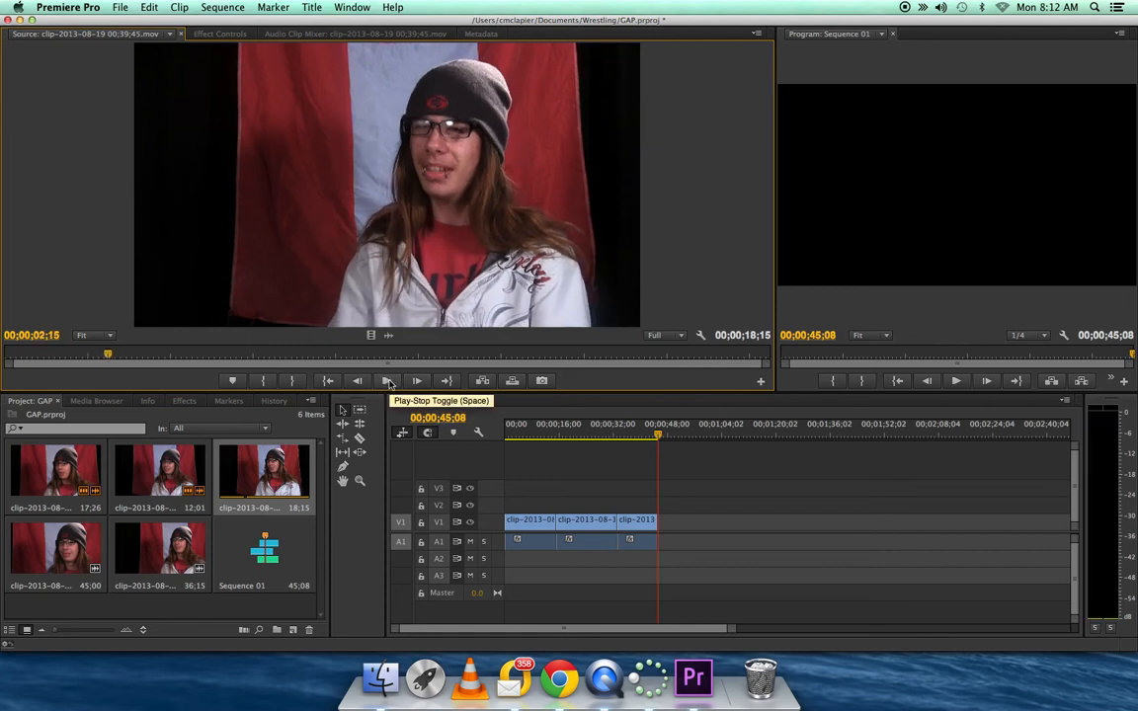
Locate the start of the answer frame by frame and mark the In point at 00;00;02;04.
{"action": "left_click", "coordinate": [101, 360]}
{"action": "left_click_drag", "start_coordinate": [101, 359], "coordinate": [93, 360]}
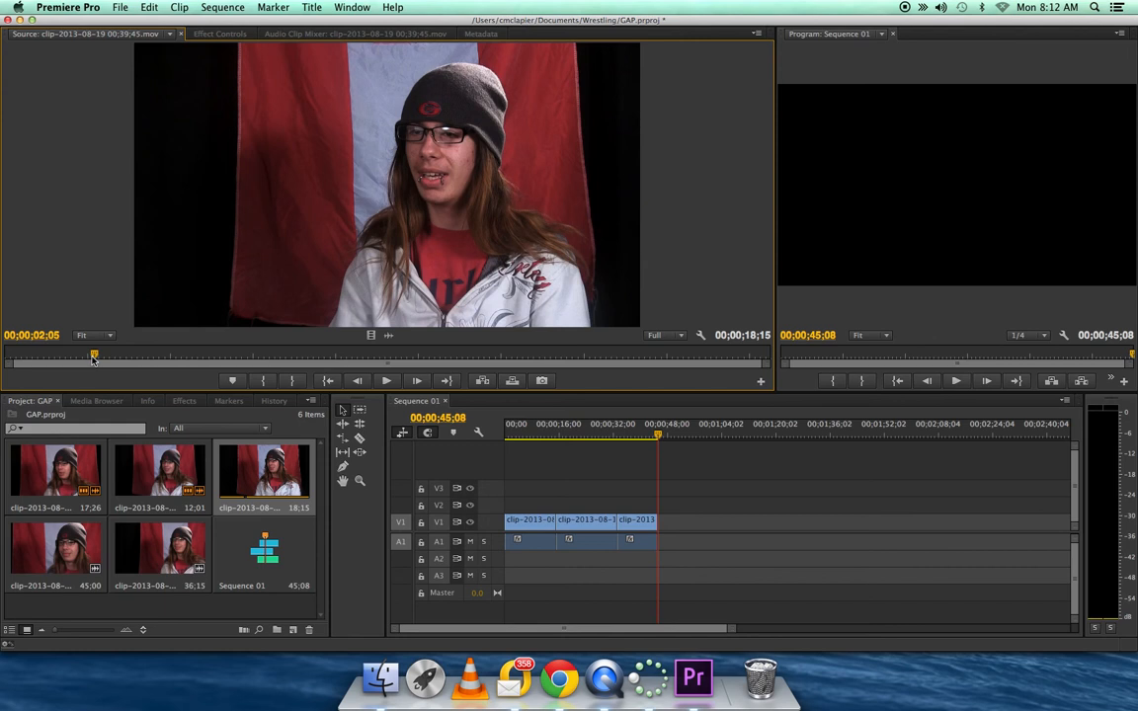
{"action": "left_click", "coordinate": [417, 382]}
{"action": "left_click", "coordinate": [417, 381]}
{"action": "left_click", "coordinate": [417, 381]}
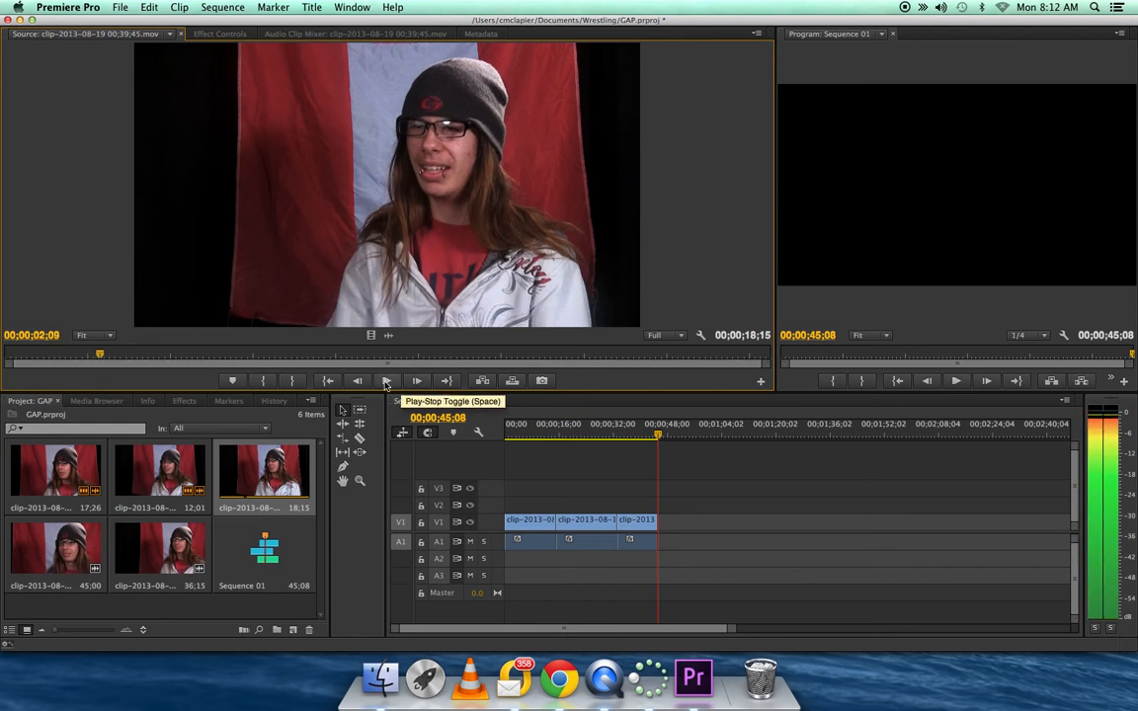
{"action": "left_click", "coordinate": [353, 384]}
{"action": "left_click", "coordinate": [353, 384]}
{"action": "left_click", "coordinate": [353, 384]}
{"action": "left_click", "coordinate": [353, 384]}
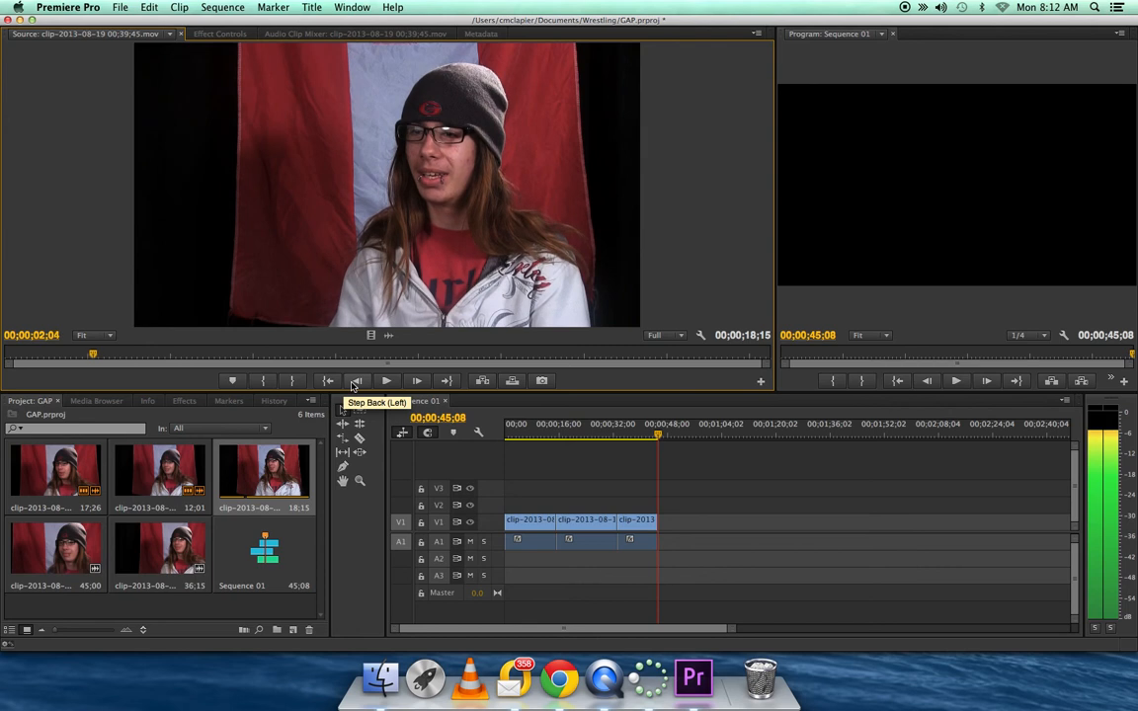
{"action": "left_click", "coordinate": [262, 381]}
Play the source clip on to 00;00;16;27 and mark the Out point there.
{"action": "left_click", "coordinate": [386, 381]}
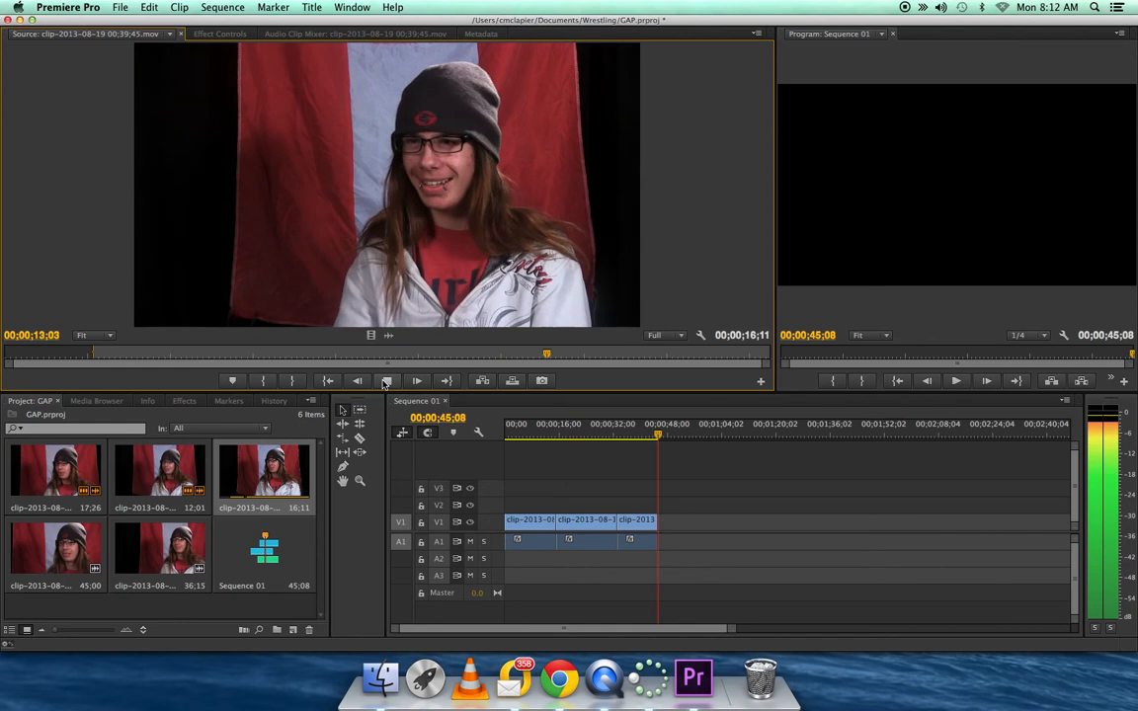
{"action": "left_click", "coordinate": [386, 381]}
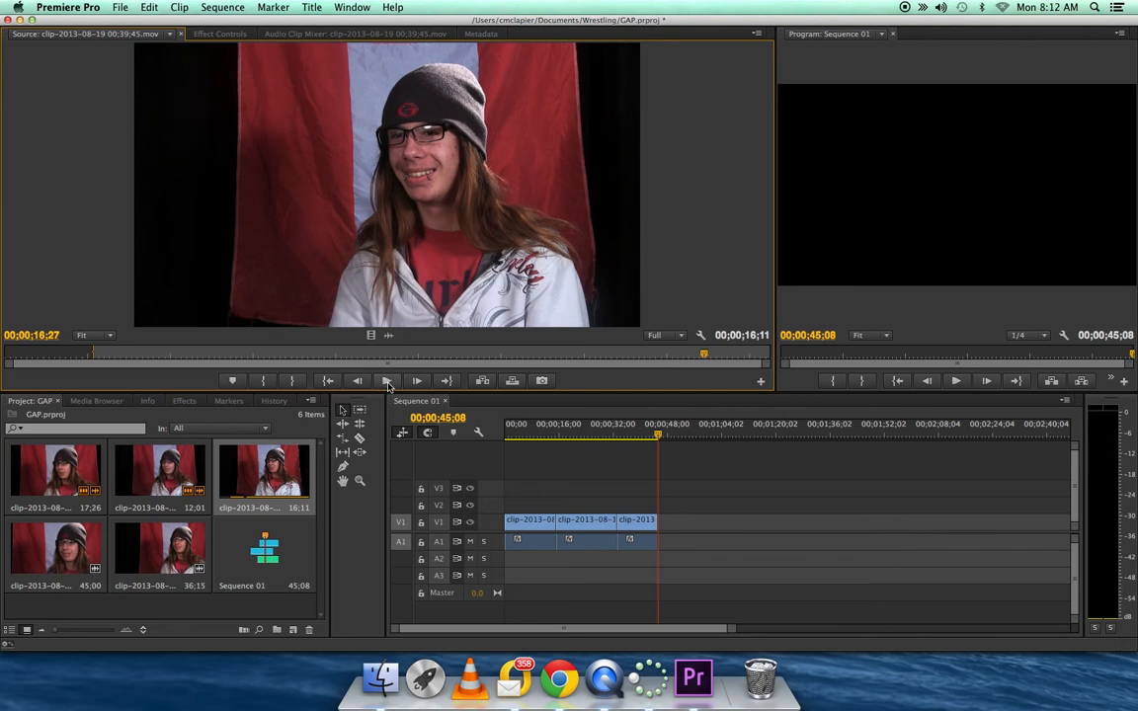
{"action": "left_click", "coordinate": [293, 381]}
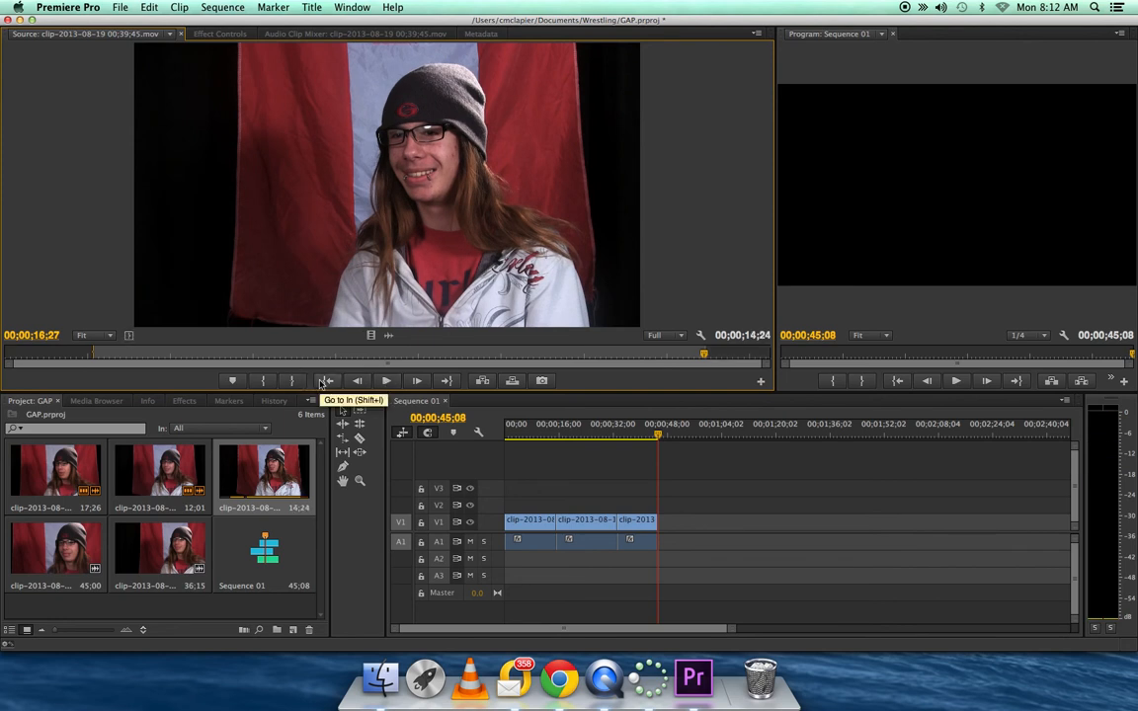
Scrub back through the marked range to 00;00;13;11 and add the range after the third clip in Sequence 01.
{"action": "left_click", "coordinate": [581, 353]}
{"action": "left_click_drag", "start_coordinate": [585, 353], "coordinate": [557, 353]}
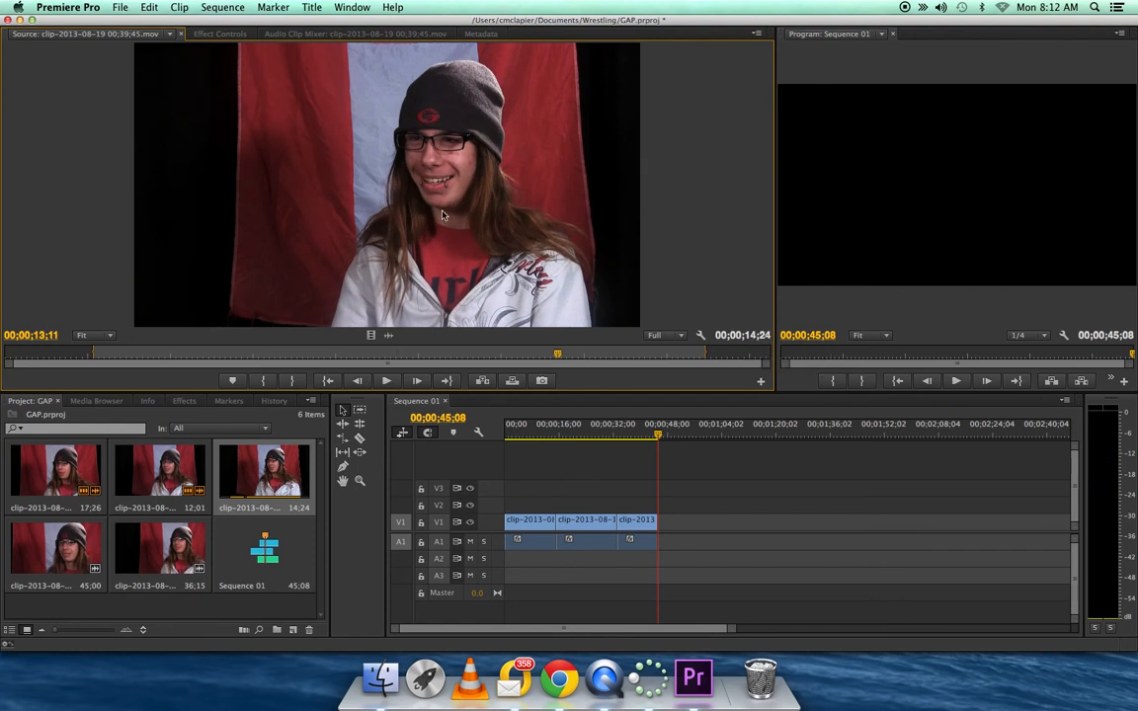
{"action": "left_click_drag", "start_coordinate": [420, 212], "coordinate": [960, 199]}
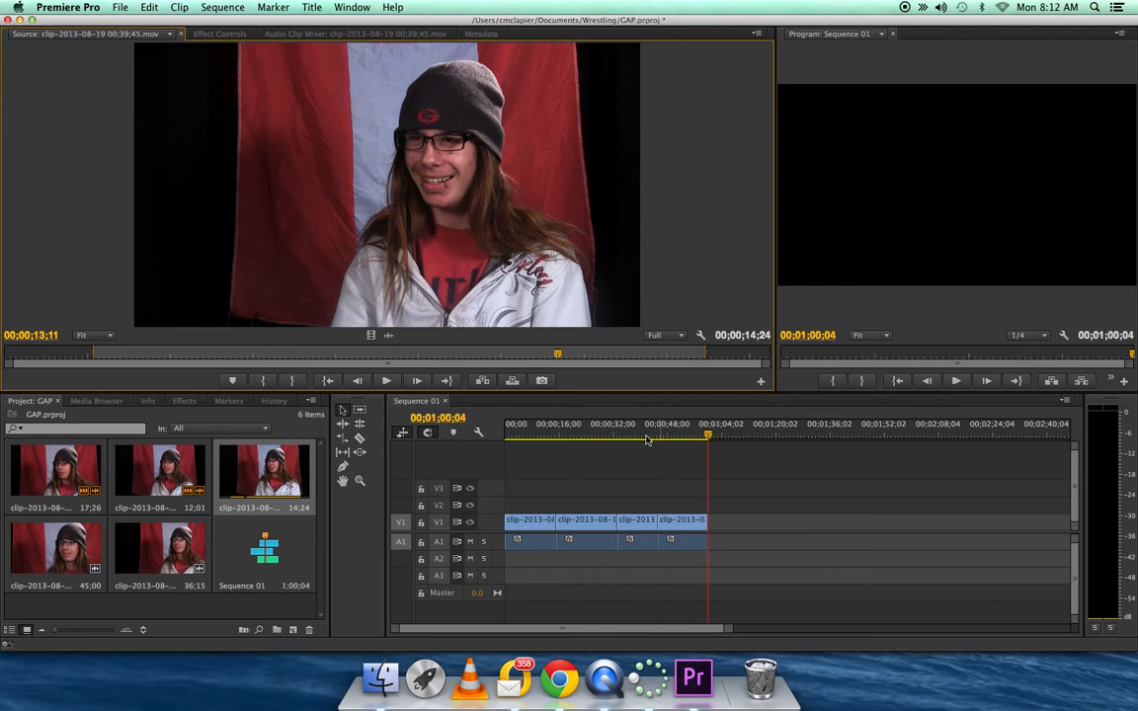
Review the end of Sequence 01, delete the third clip, and close the gap it leaves.
{"action": "left_click_drag", "start_coordinate": [660, 438], "coordinate": [611, 449]}
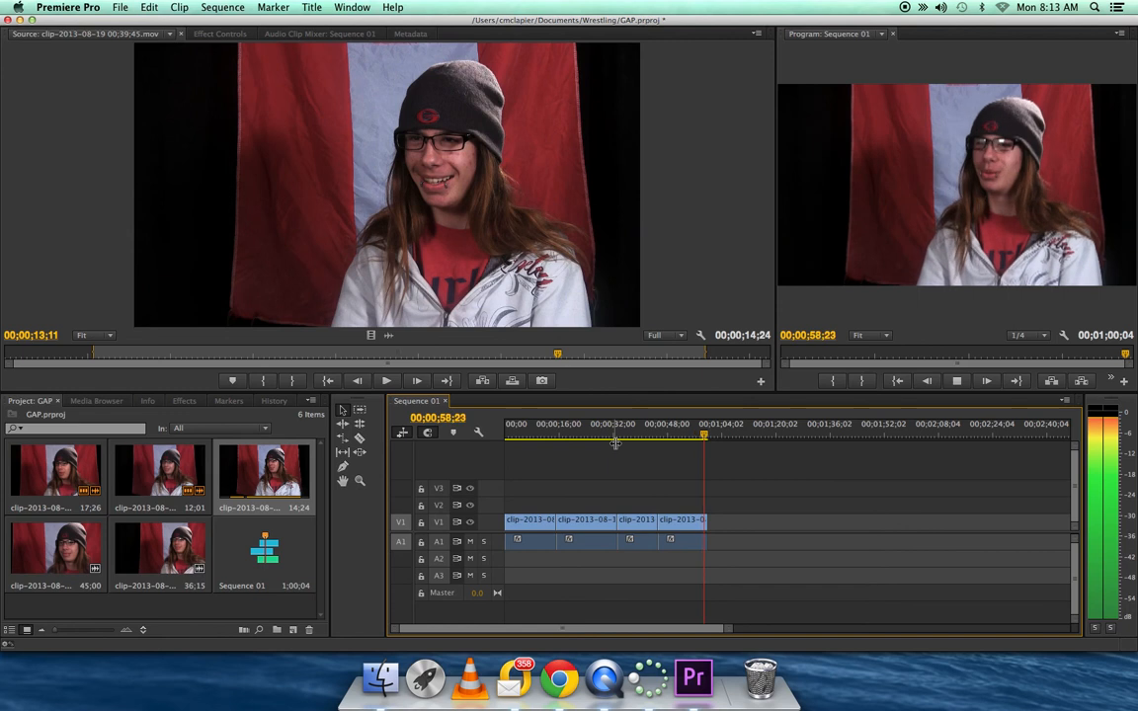
{"action": "left_click", "coordinate": [637, 526]}
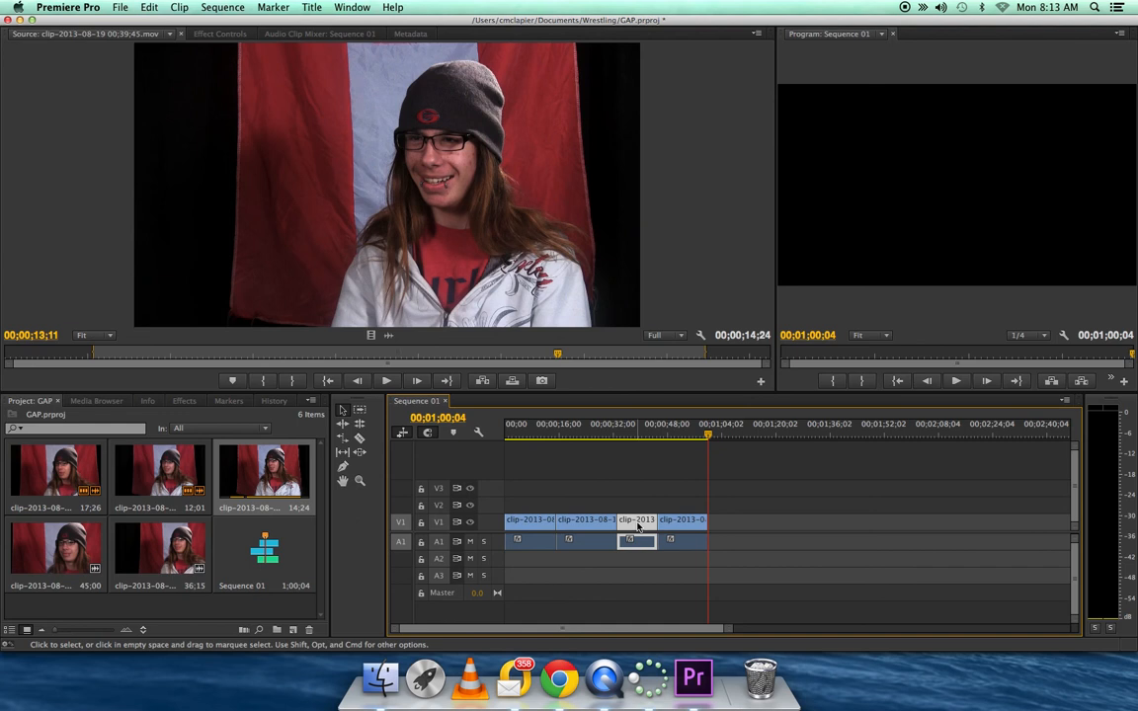
{"action": "key", "text": "Delete"}
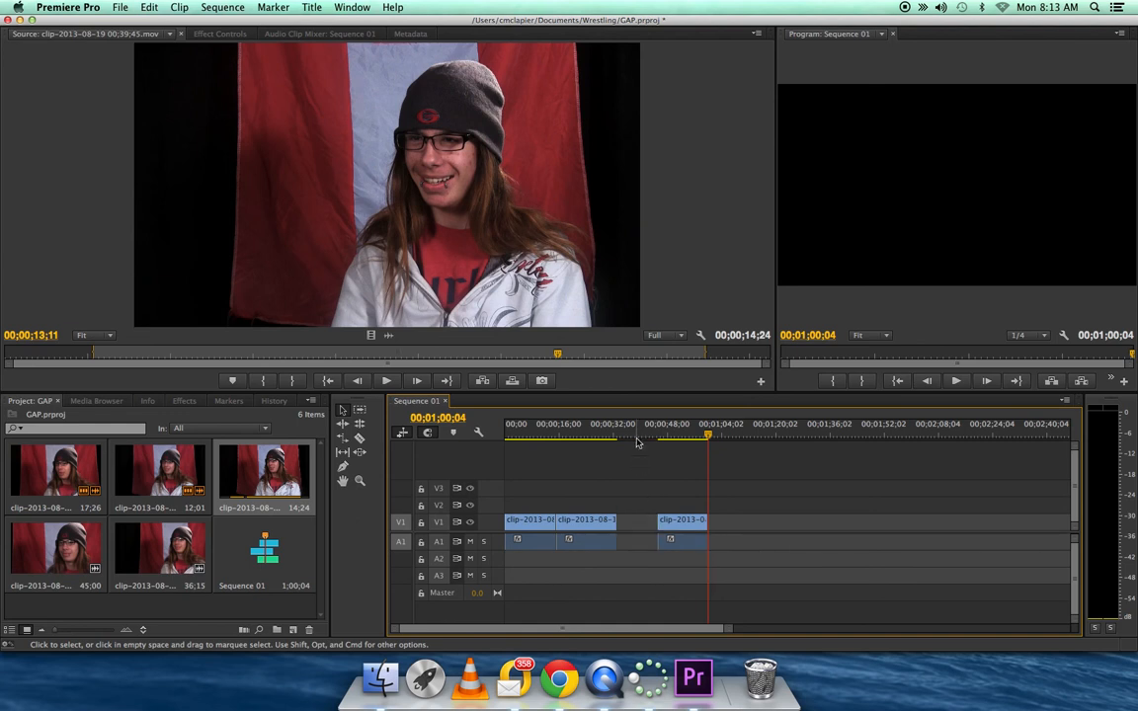
{"action": "left_click", "coordinate": [637, 442]}
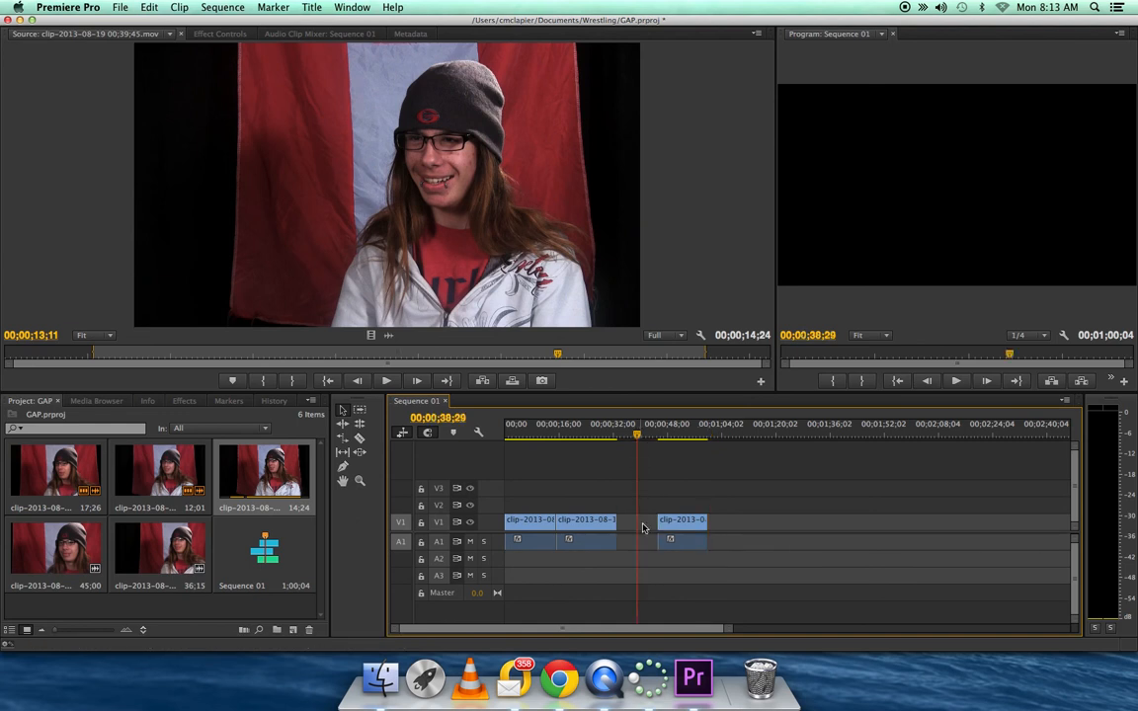
{"action": "left_click", "coordinate": [644, 526]}
{"action": "key", "text": "Delete"}
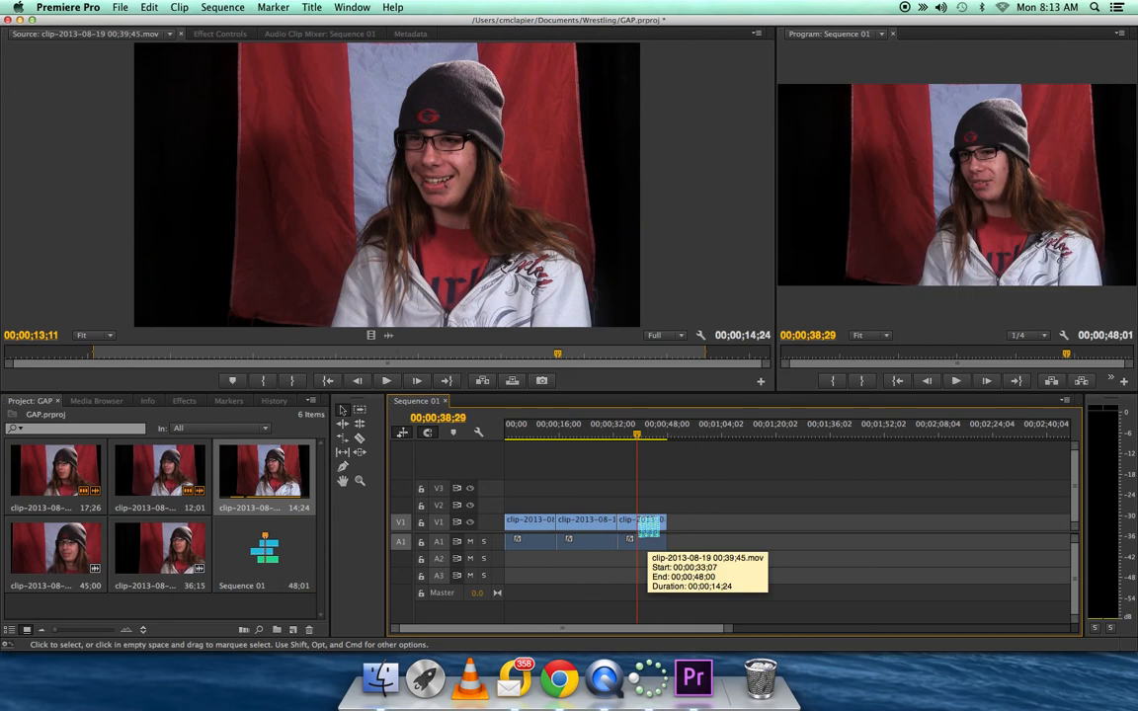
{"action": "left_click", "coordinate": [84, 558]}
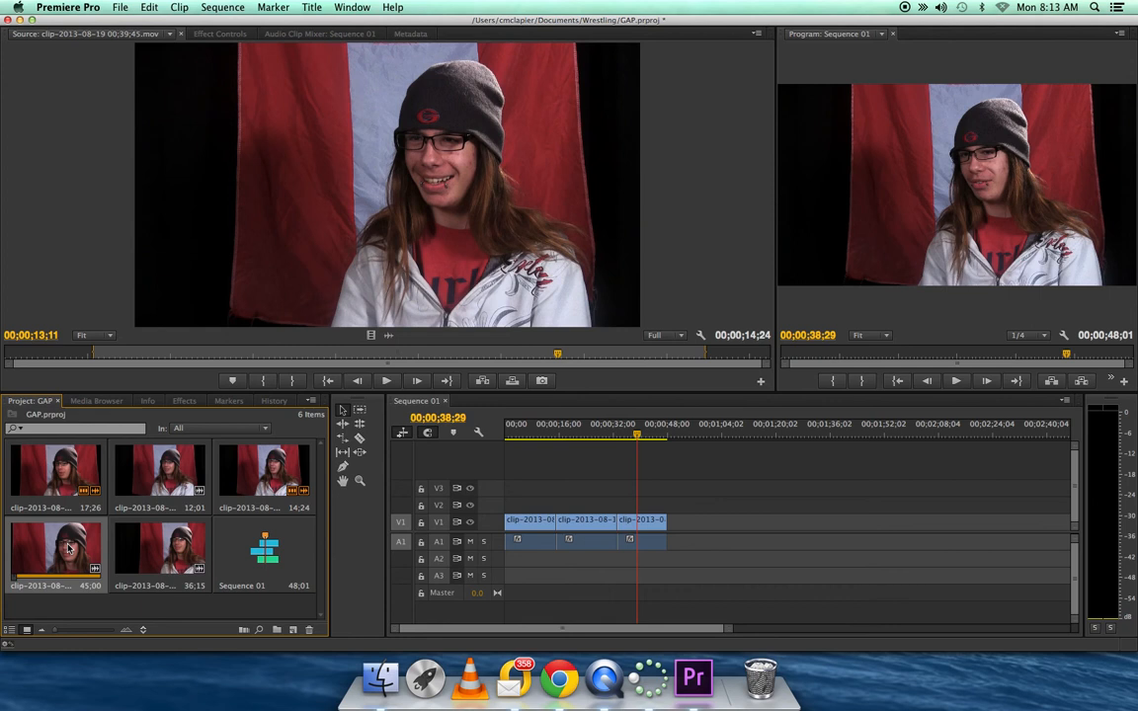
{"action": "double_click", "coordinate": [69, 548]}
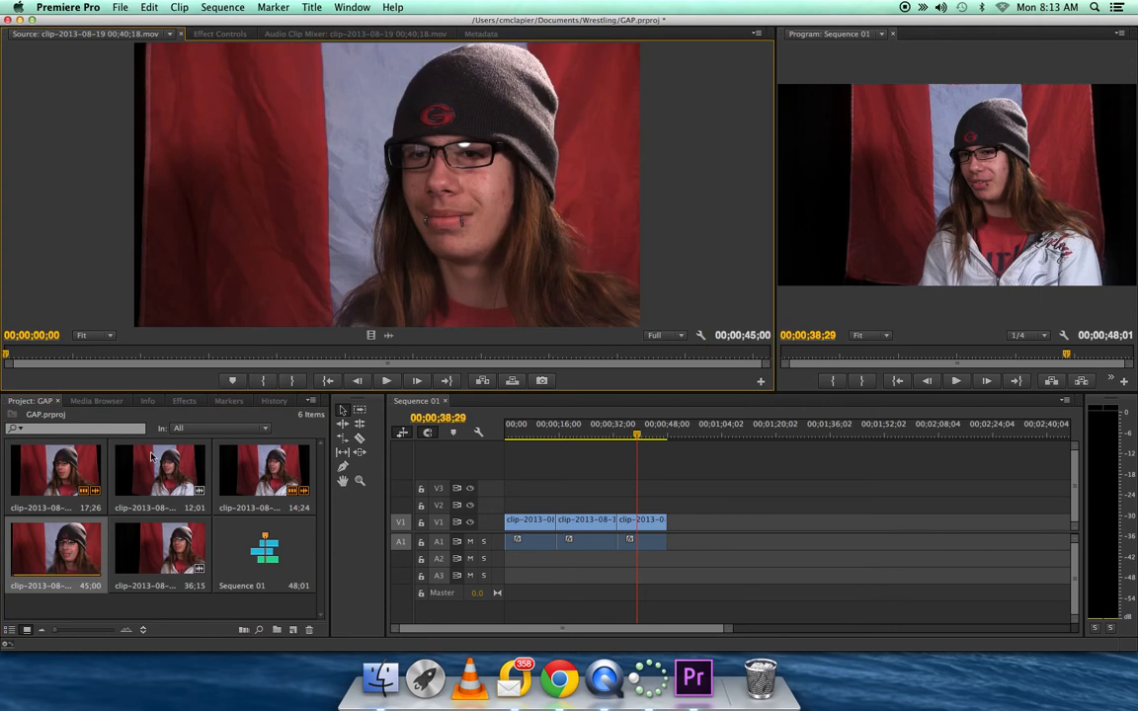
{"action": "left_click", "coordinate": [388, 382]}
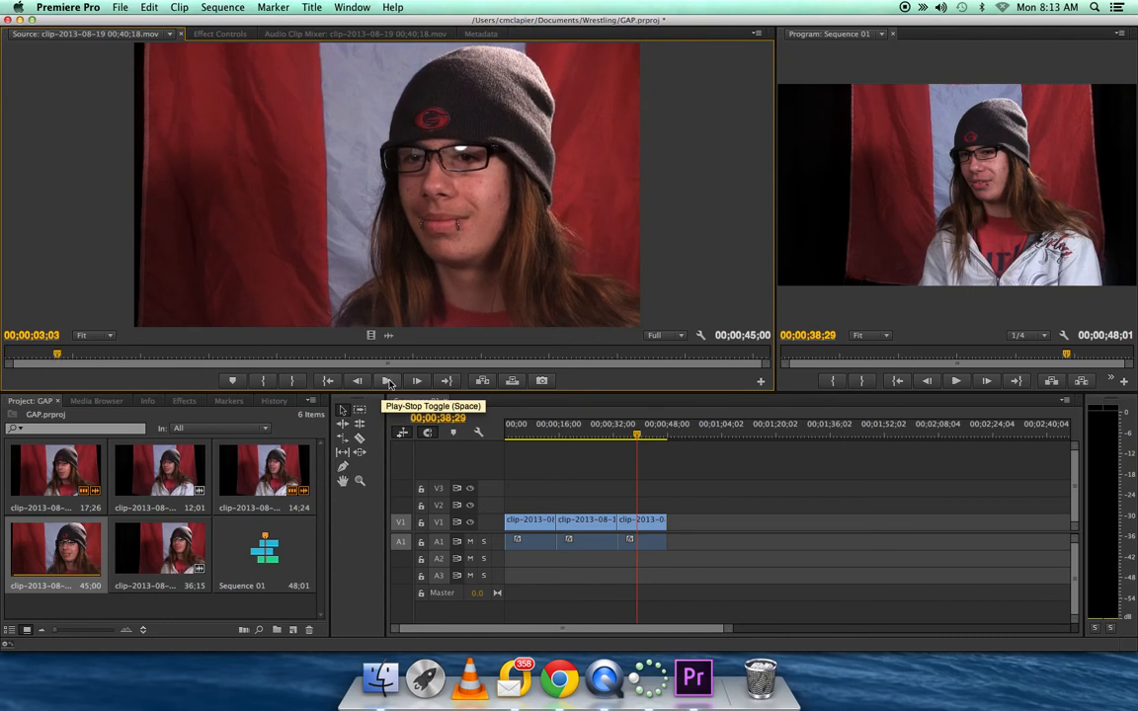
{"action": "left_click", "coordinate": [387, 380]}
{"action": "mouse_move", "coordinate": [58, 355]}
{"action": "left_mouse_down"}
{"action": "mouse_move", "coordinate": [40, 358]}
{"action": "mouse_move", "coordinate": [48, 360]}
{"action": "left_mouse_up"}
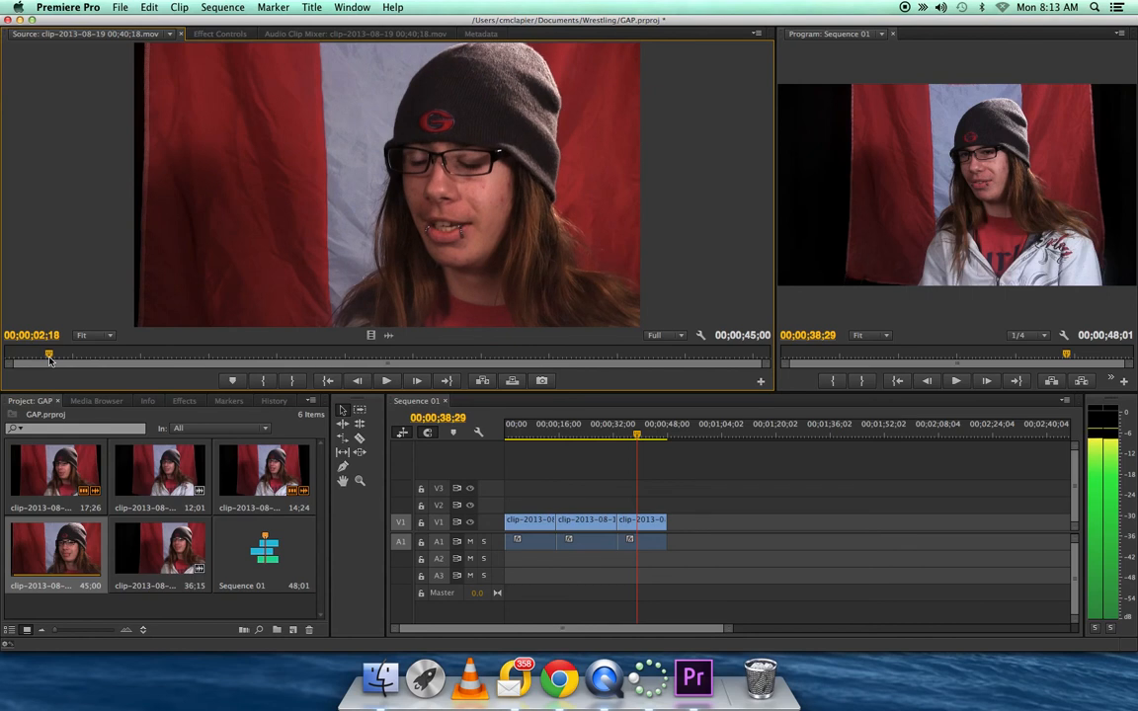
{"action": "key", "text": "i"}
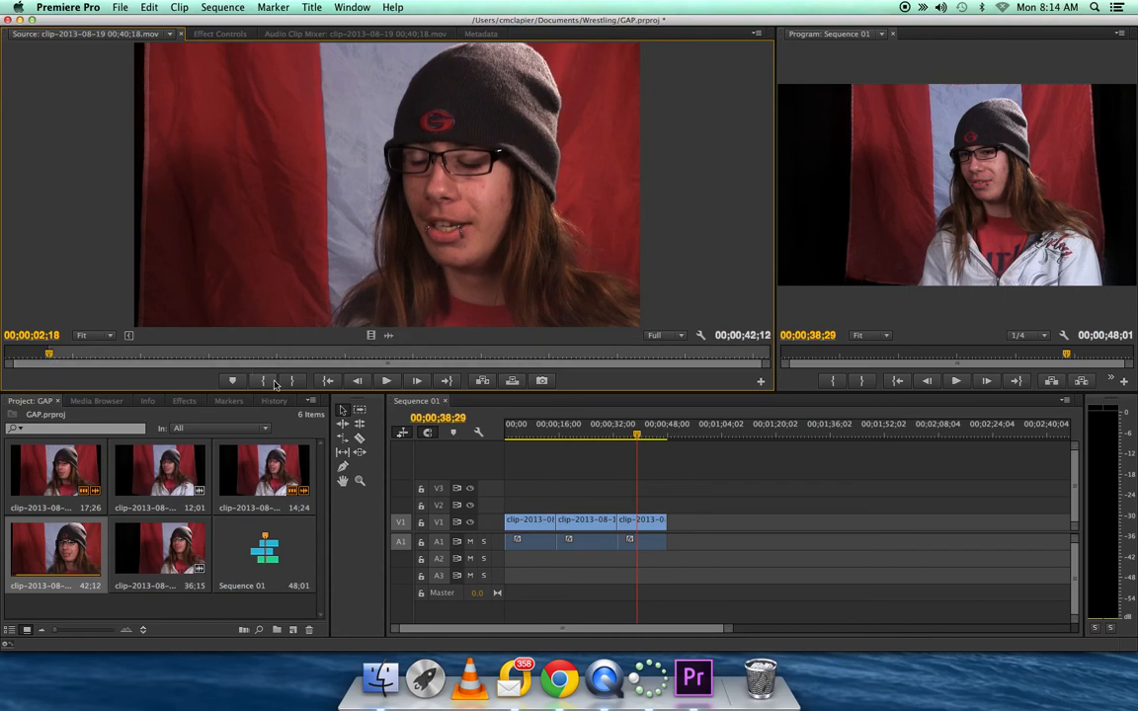
Play the source clip through, replay the passage around 00;00;29;00 to 00;00;33;20, and mark the Out point at 00;00;32;04.
{"action": "left_click", "coordinate": [388, 381]}
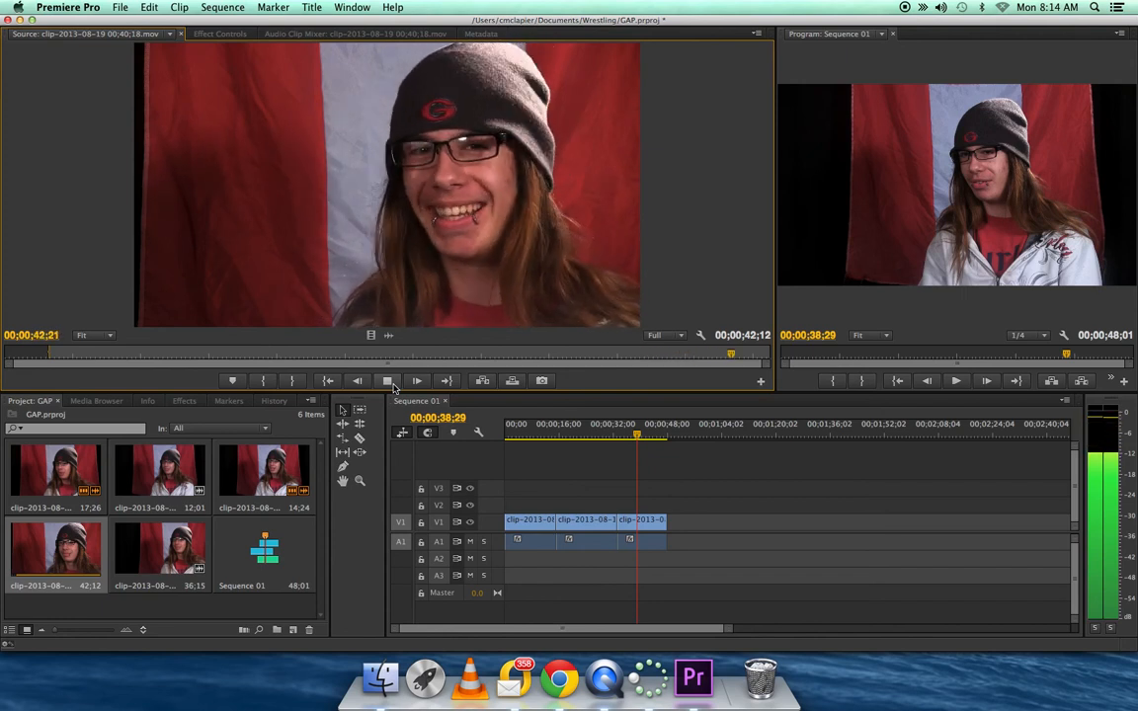
{"action": "left_click", "coordinate": [390, 381]}
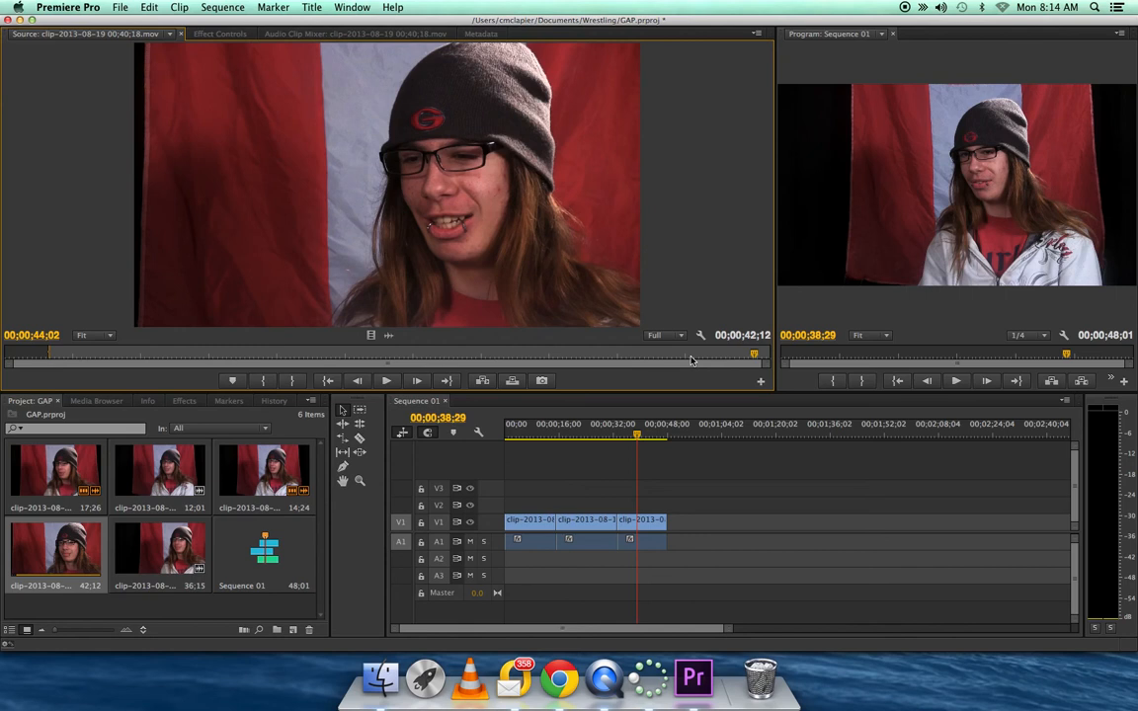
{"action": "left_click_drag", "start_coordinate": [692, 361], "coordinate": [629, 356]}
{"action": "left_click_drag", "start_coordinate": [593, 353], "coordinate": [527, 354]}
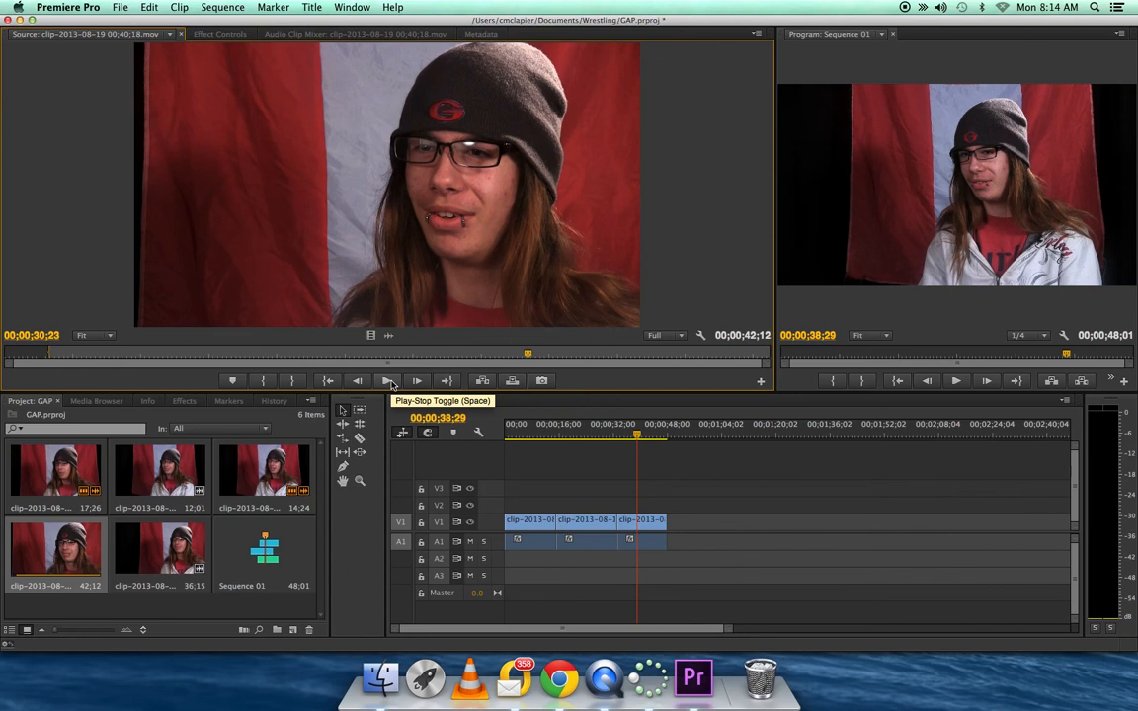
{"action": "left_click", "coordinate": [389, 381]}
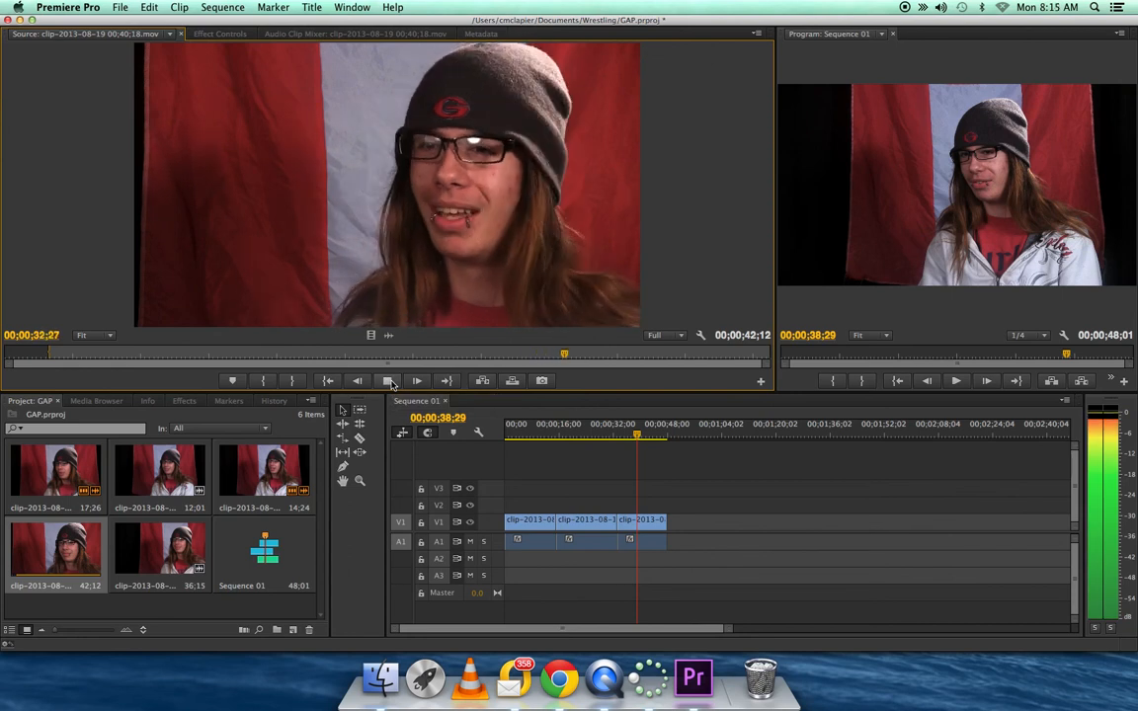
{"action": "left_click", "coordinate": [389, 381]}
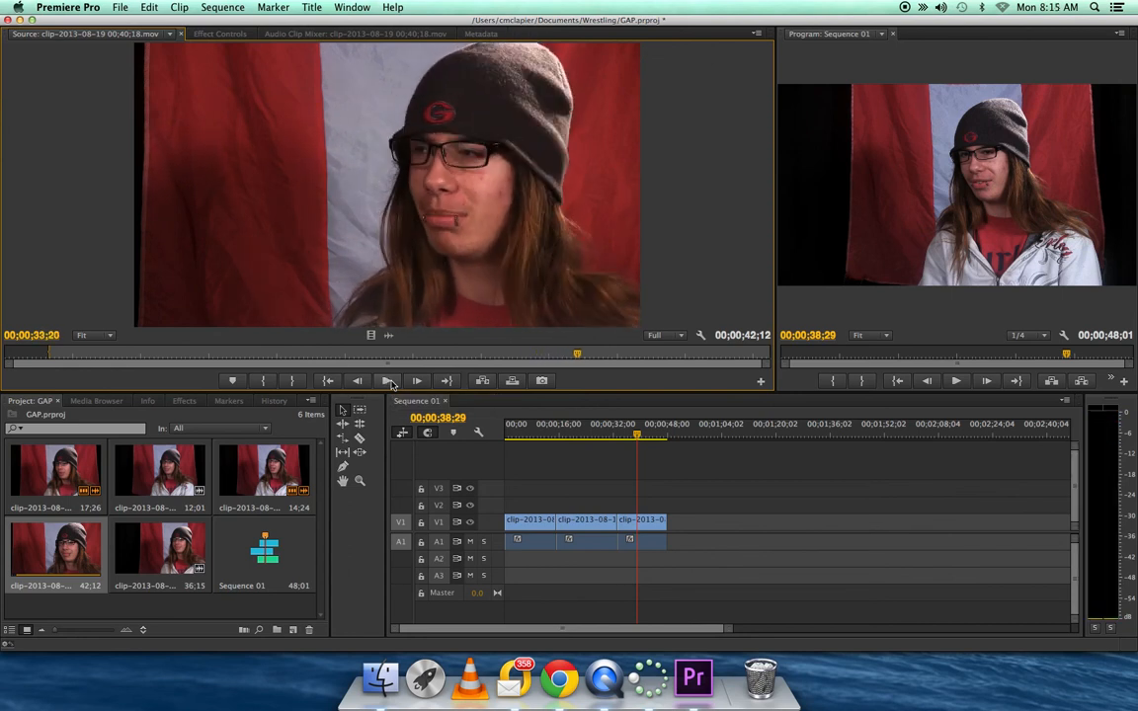
{"action": "left_click", "coordinate": [548, 354]}
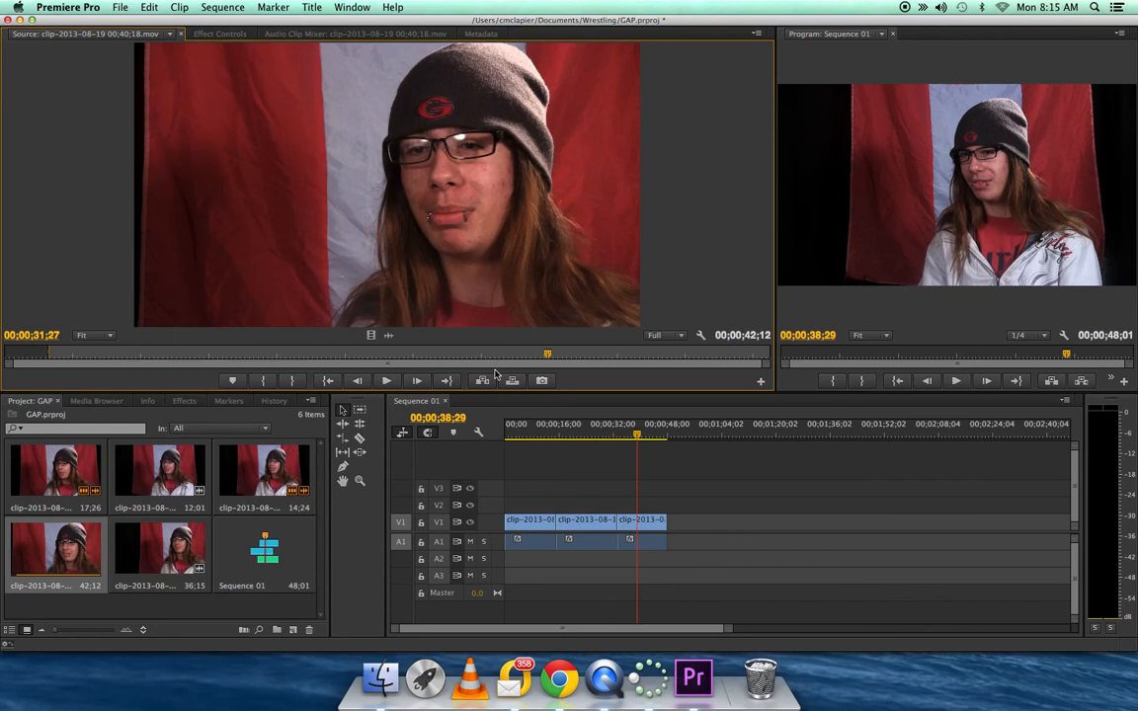
{"action": "left_click", "coordinate": [387, 382]}
{"action": "left_click", "coordinate": [387, 382]}
{"action": "left_click", "coordinate": [498, 355]}
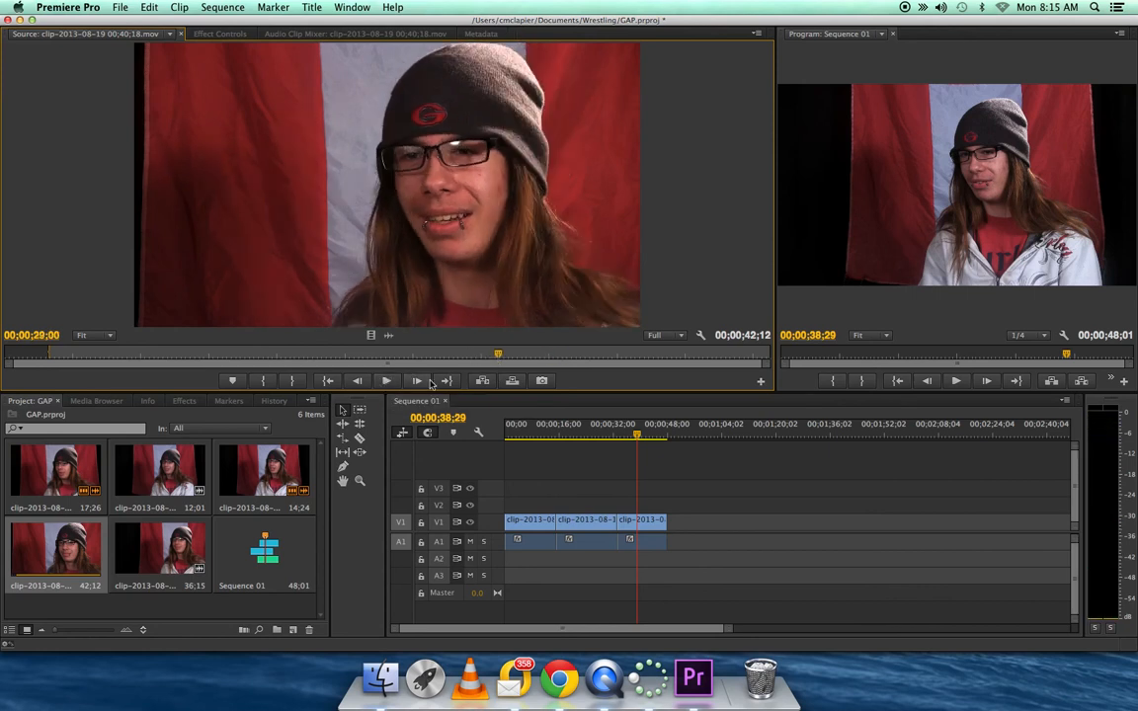
{"action": "left_click", "coordinate": [388, 381]}
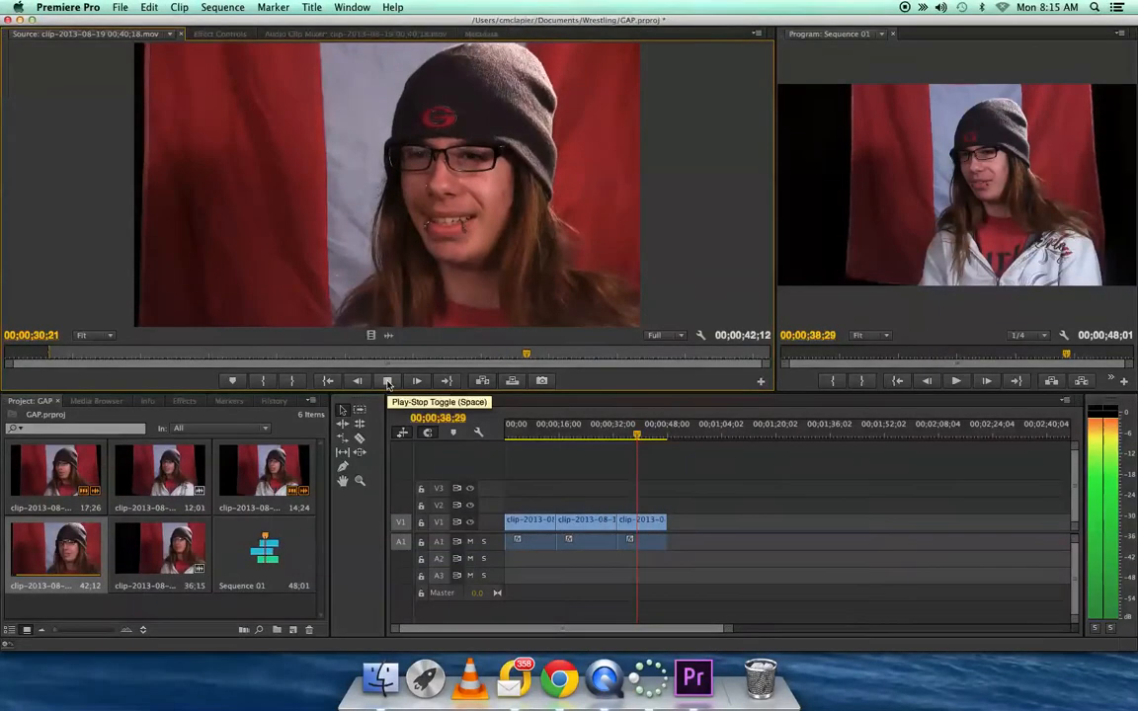
{"action": "left_click", "coordinate": [388, 382]}
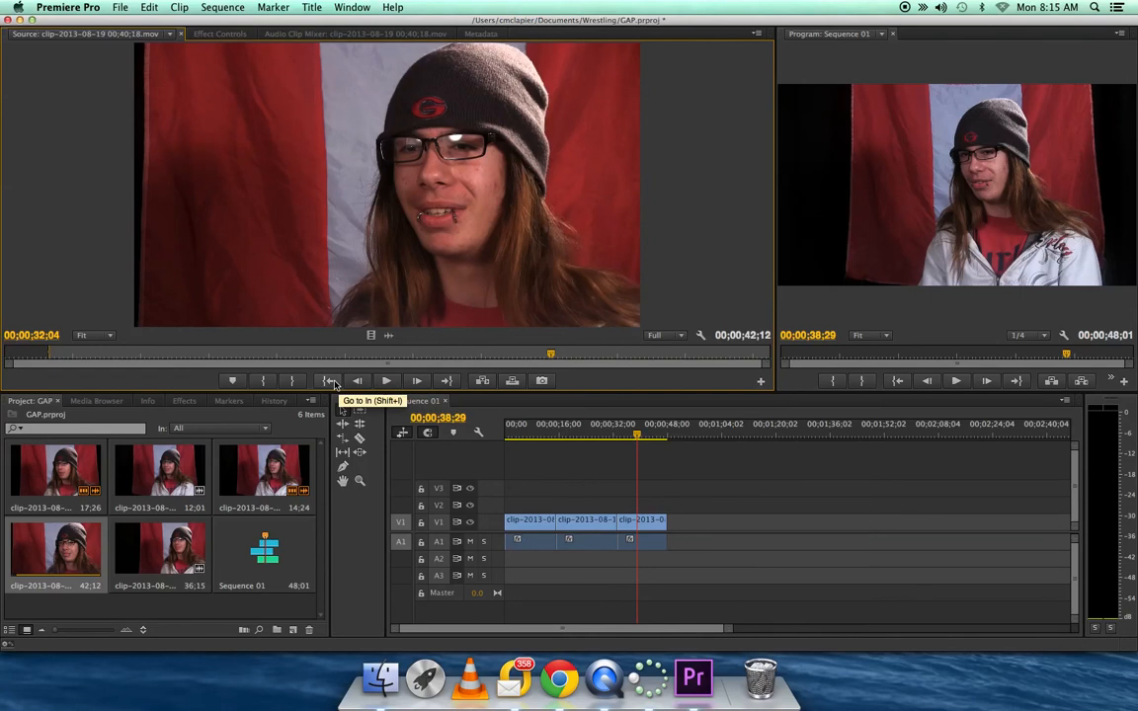
{"action": "left_click", "coordinate": [292, 382]}
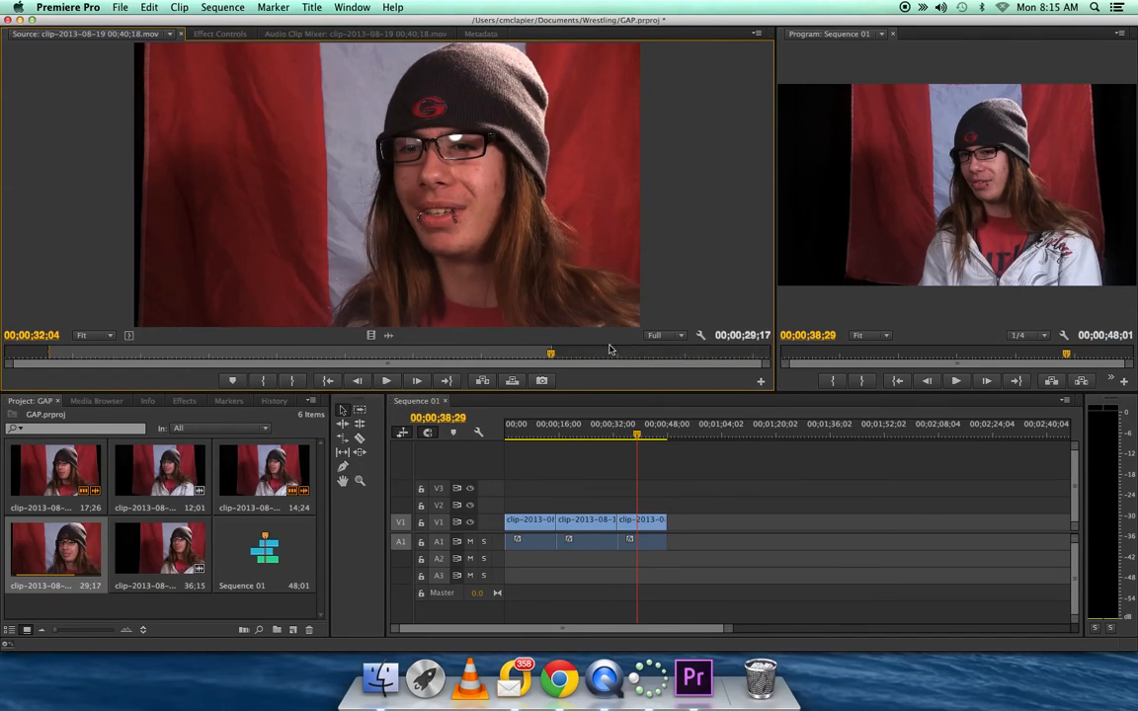
Try adding the marked range to Sequence 01 at 00;00;38;29, within the third clip, and undo it.
{"action": "left_click", "coordinate": [298, 353]}
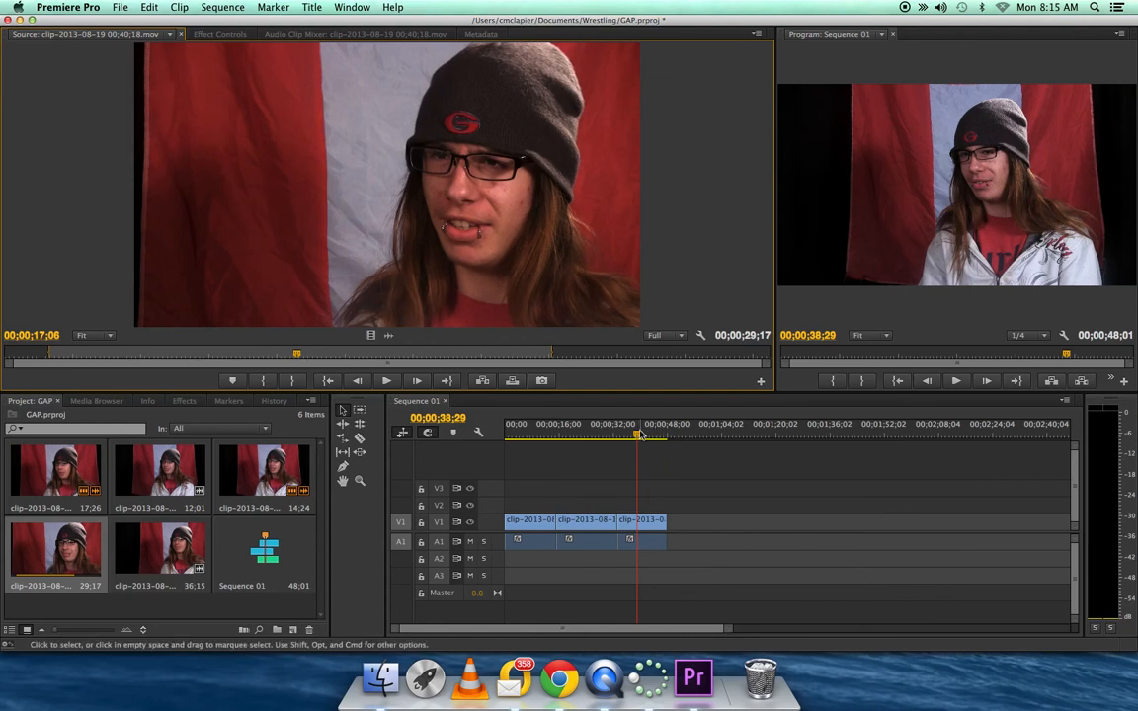
{"action": "left_click_drag", "start_coordinate": [512, 276], "coordinate": [1016, 216]}
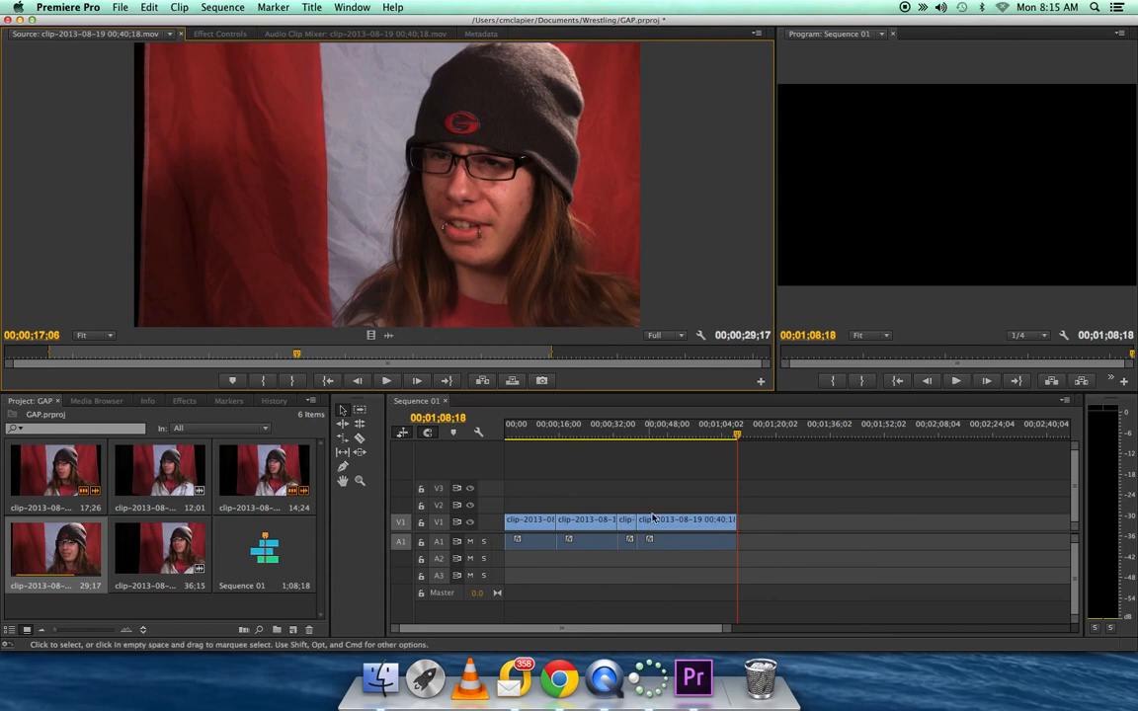
{"action": "key", "text": "super+z"}
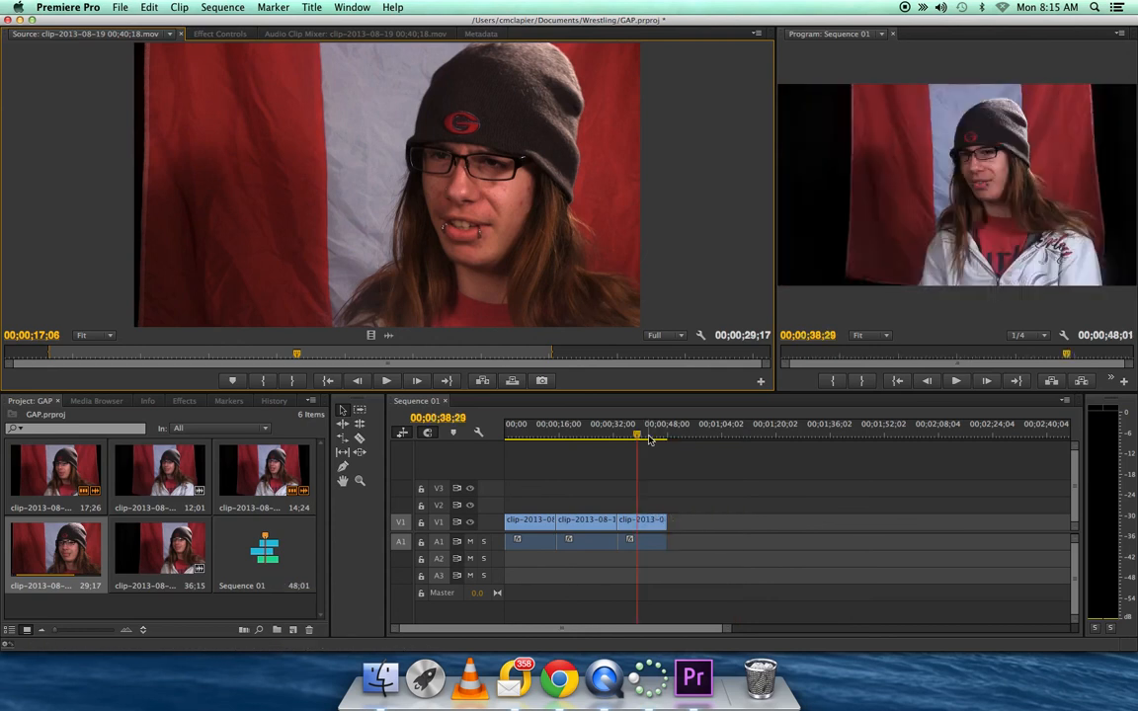
Move the sequence playhead to the end of the third clip at 00;00;48;01 and add the marked source range there.
{"action": "left_click_drag", "start_coordinate": [655, 437], "coordinate": [670, 438]}
{"action": "key", "text": "Up"}
{"action": "key", "text": "Up"}
{"action": "key", "text": "Up"}
{"action": "key", "text": "Up"}
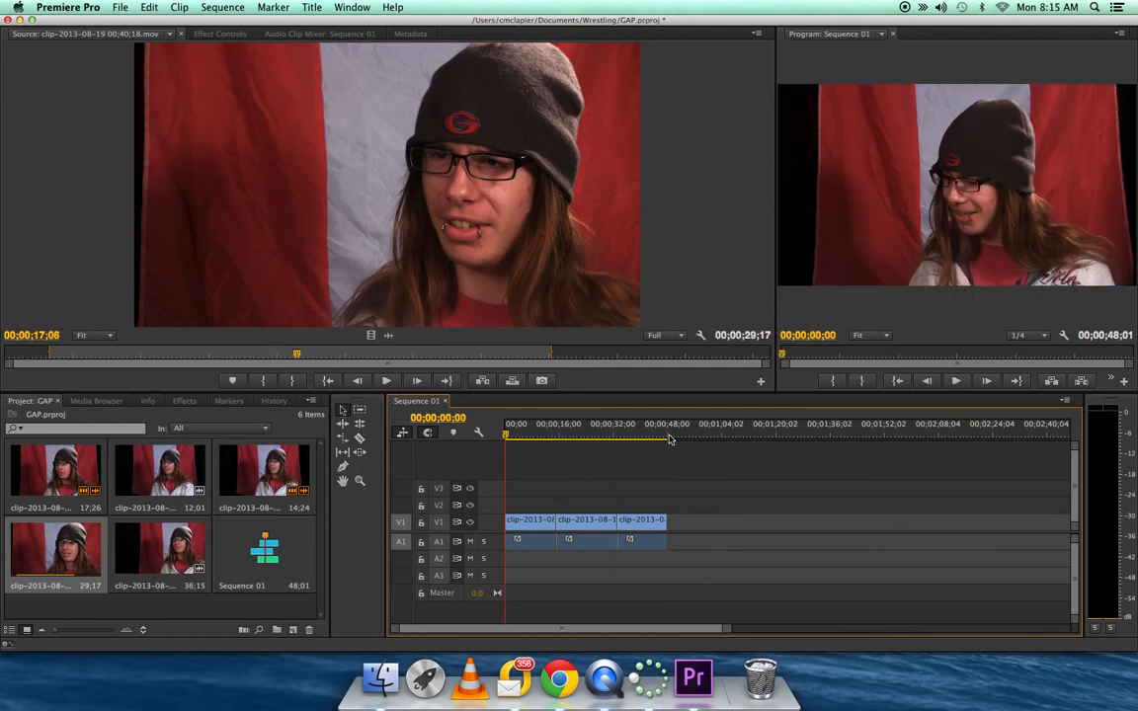
{"action": "key", "text": "Down"}
{"action": "key", "text": "Down"}
{"action": "key", "text": "Down"}
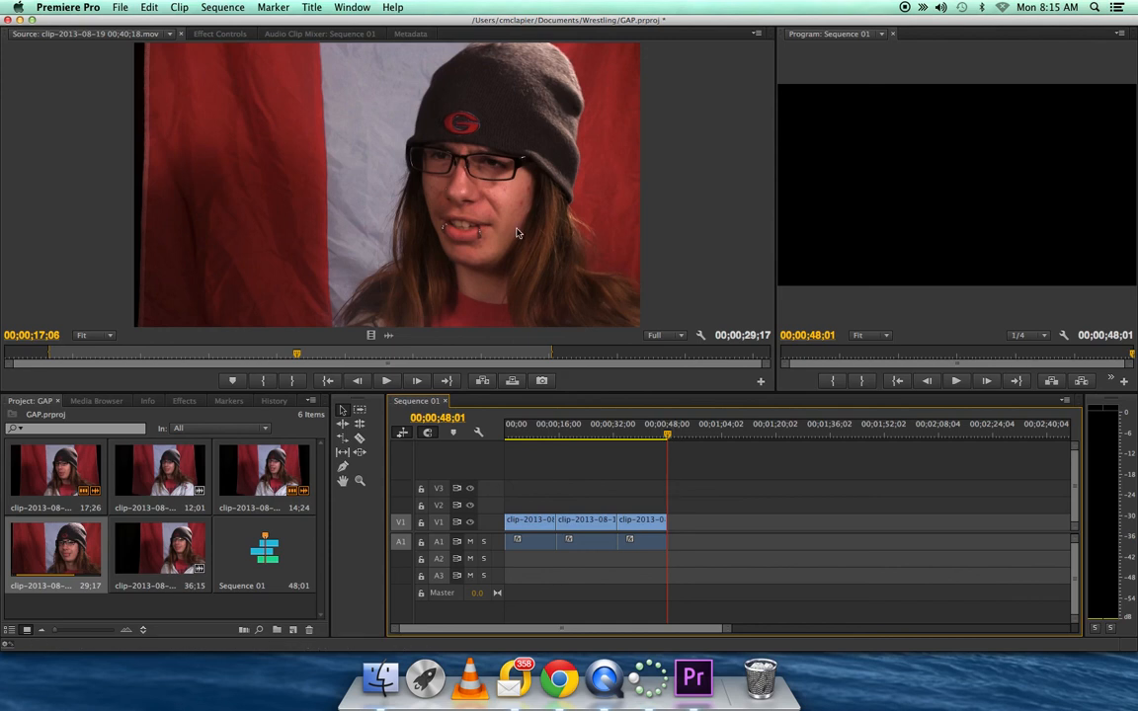
{"action": "left_click_drag", "start_coordinate": [415, 136], "coordinate": [918, 187]}
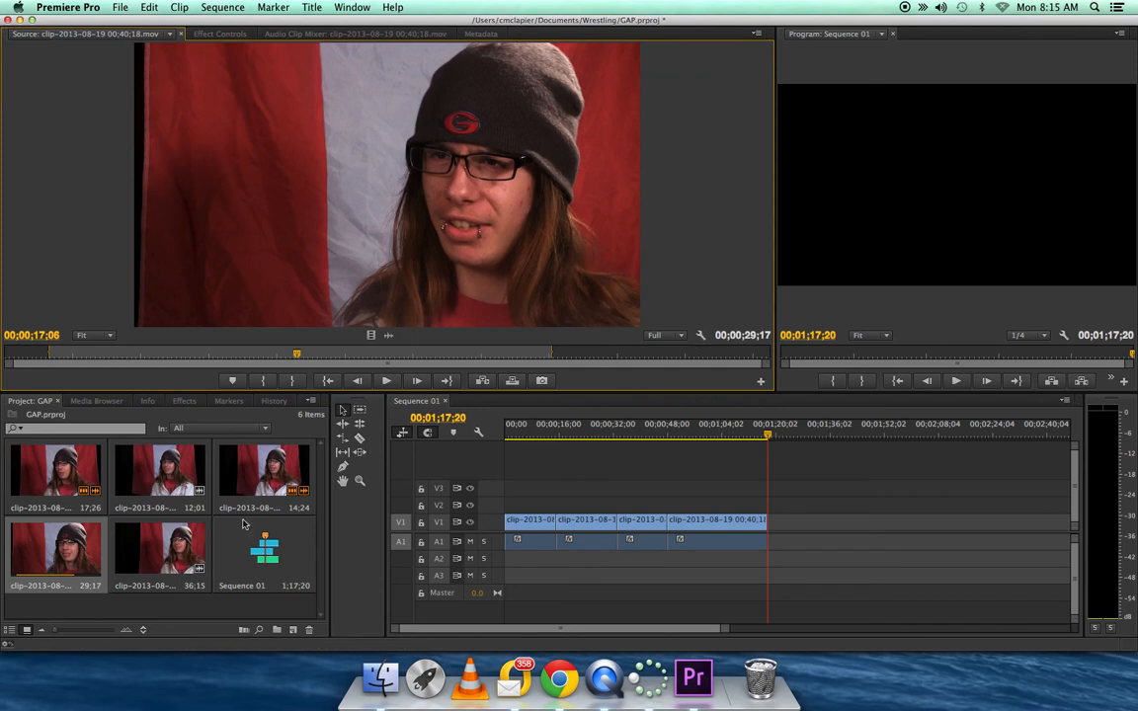
{"action": "double_click", "coordinate": [148, 561]}
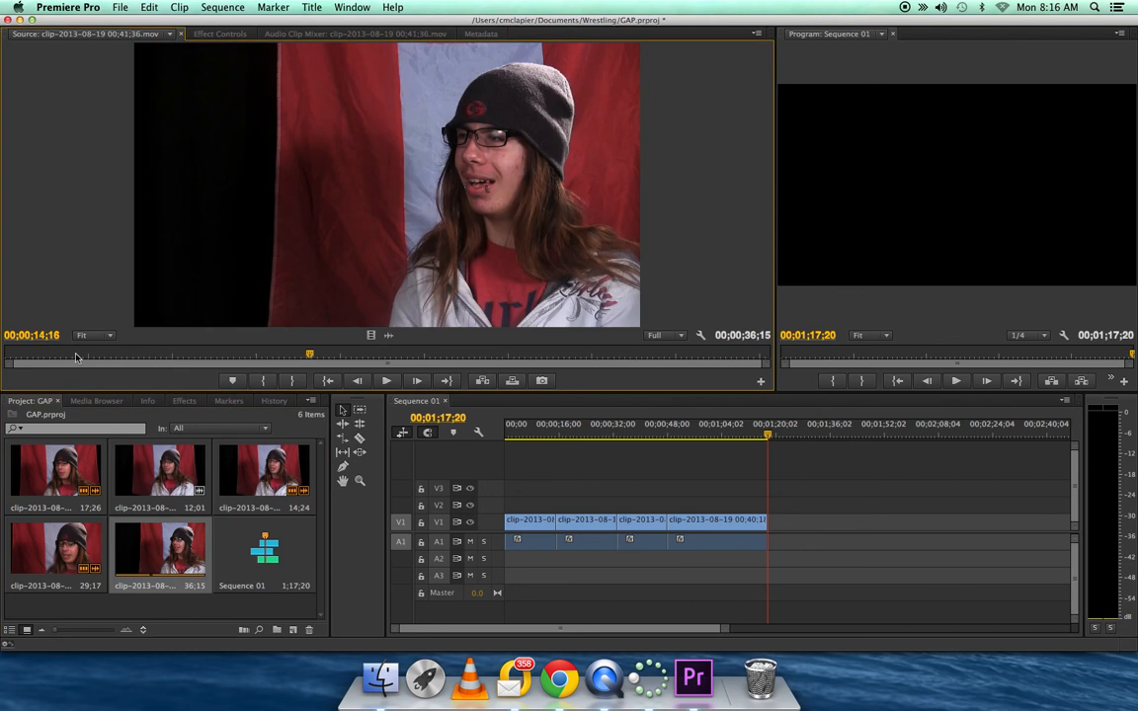
{"action": "left_click", "coordinate": [8, 354]}
{"action": "left_click", "coordinate": [388, 381]}
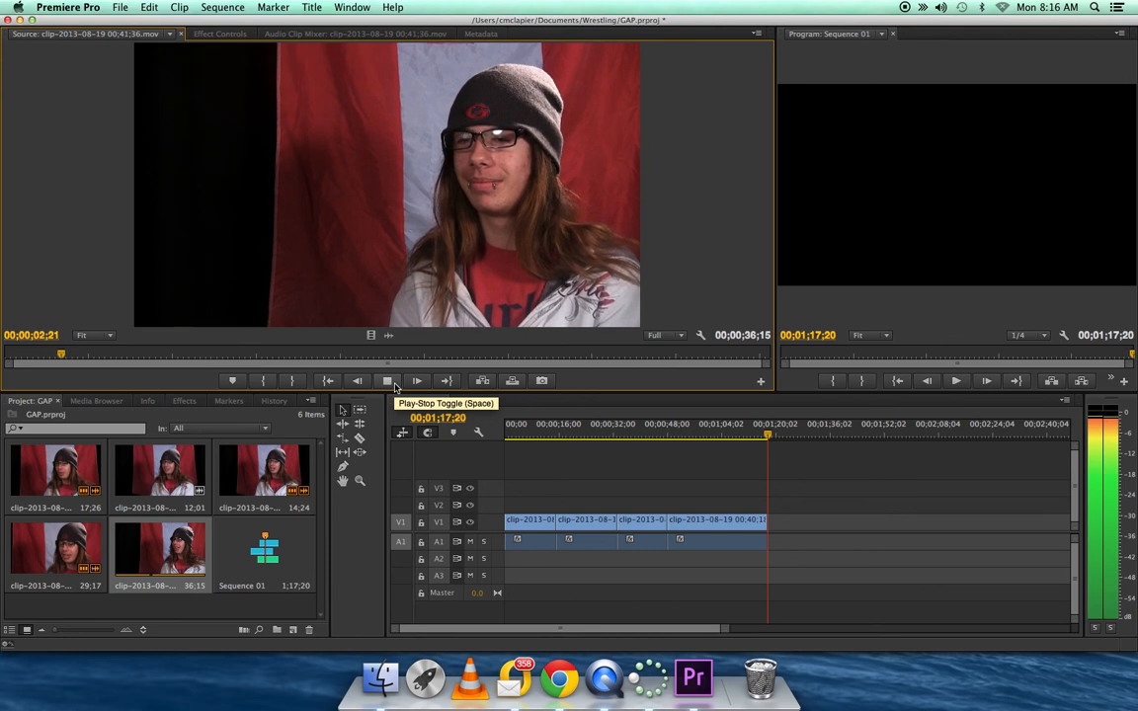
{"action": "left_click", "coordinate": [392, 382]}
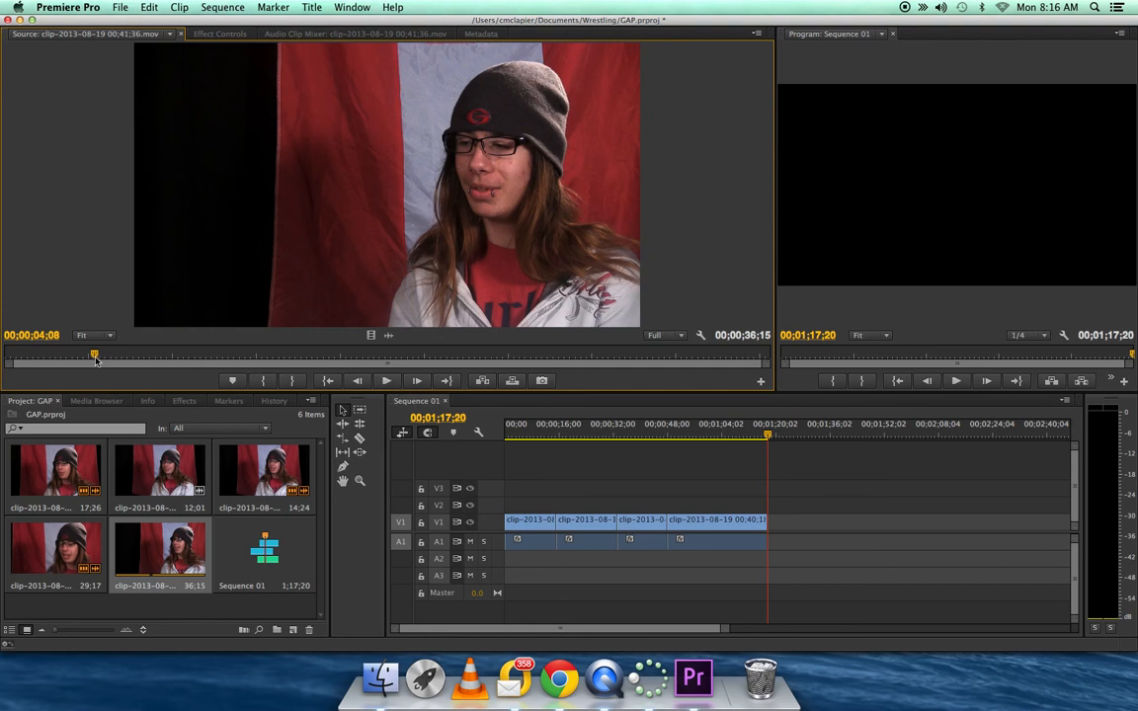
{"action": "left_click_drag", "start_coordinate": [96, 359], "coordinate": [93, 360]}
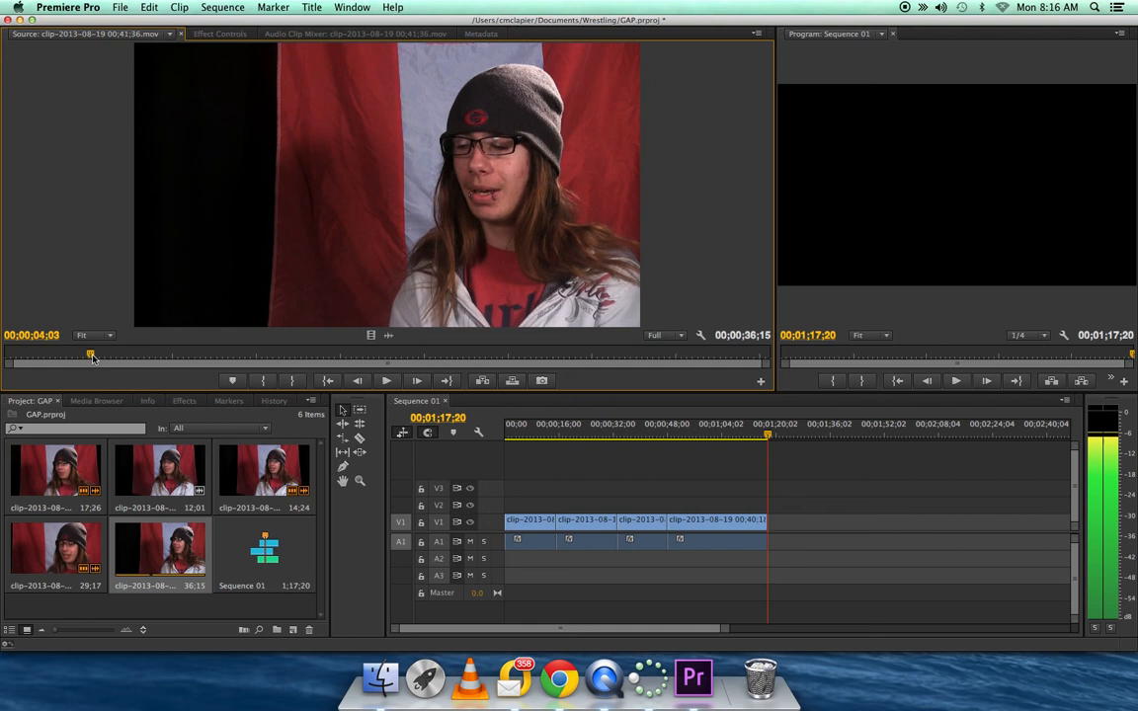
{"action": "key", "text": "i"}
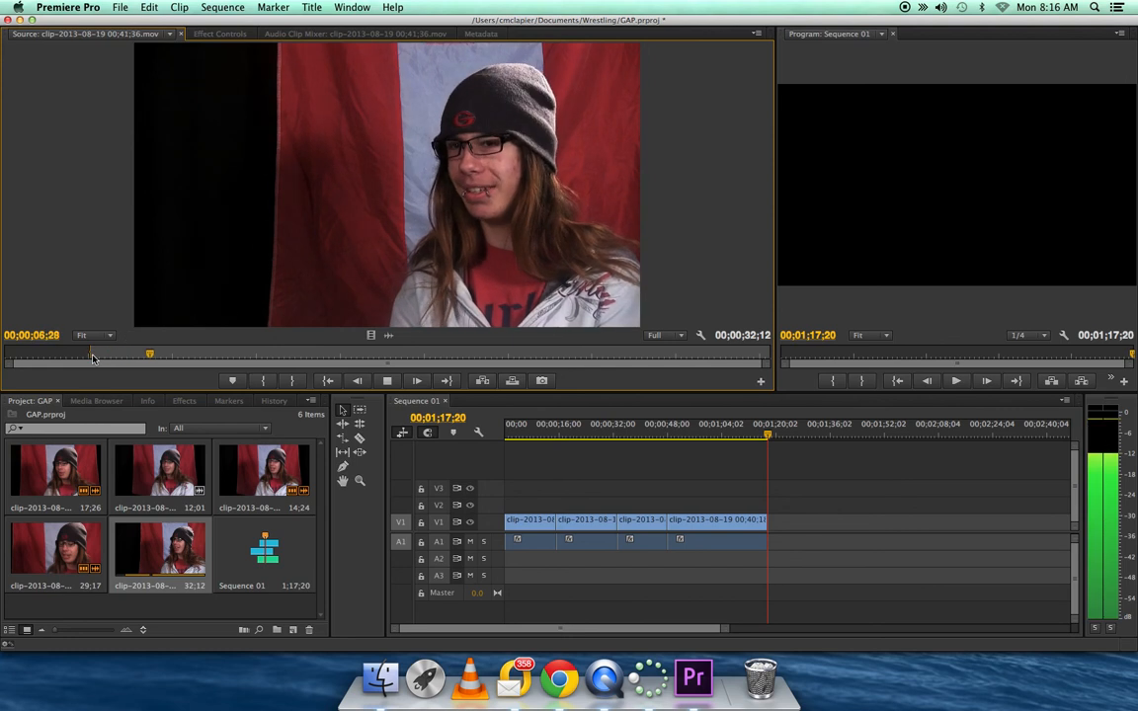
Play the source clip on to 00;00;34;13, mark the Out point, and add the marked range to the end of Sequence 01.
{"action": "key", "text": "space"}
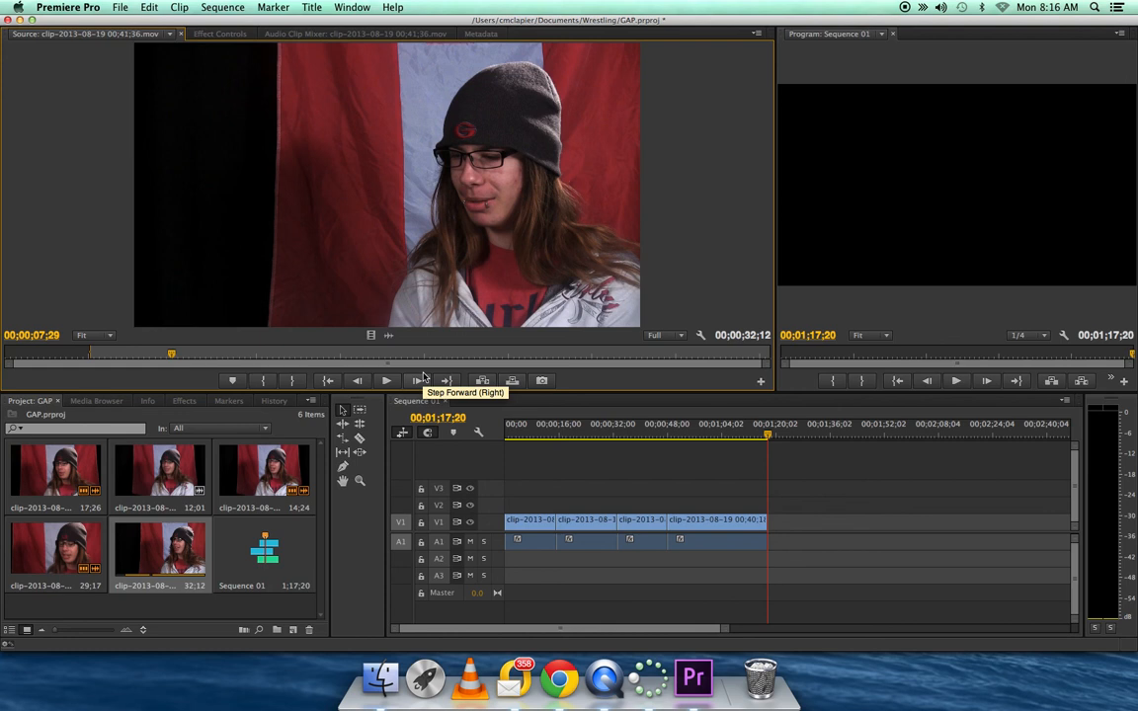
{"action": "key", "text": "space"}
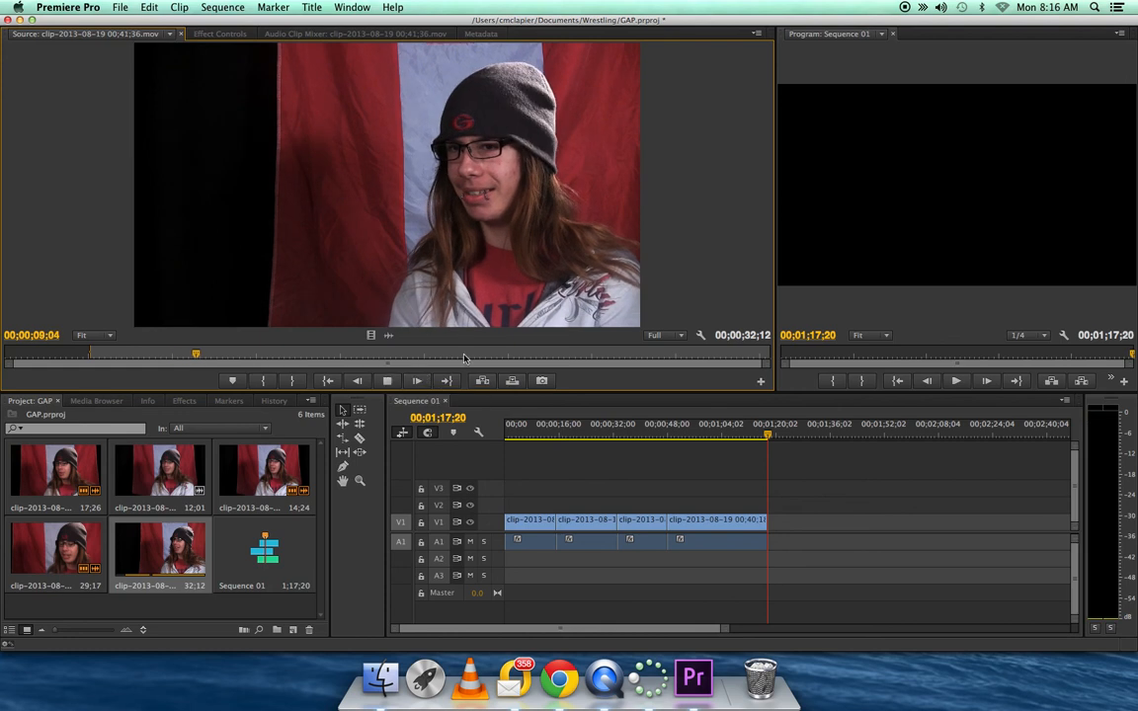
{"action": "key", "text": "space"}
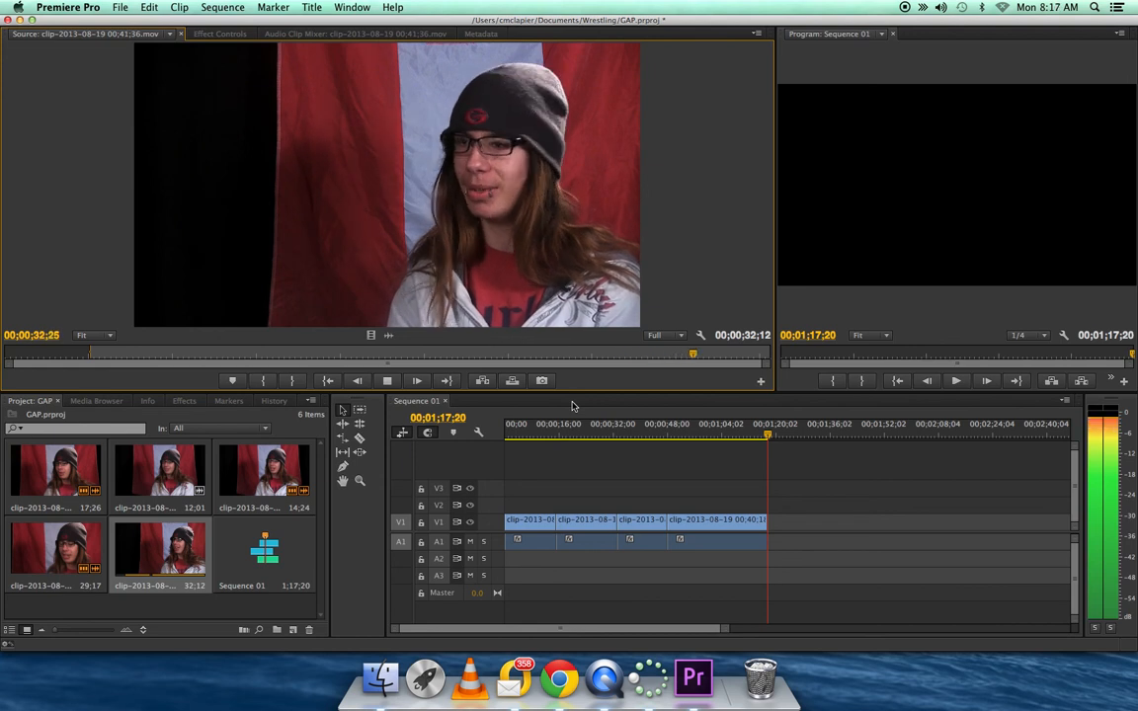
{"action": "key", "text": "space"}
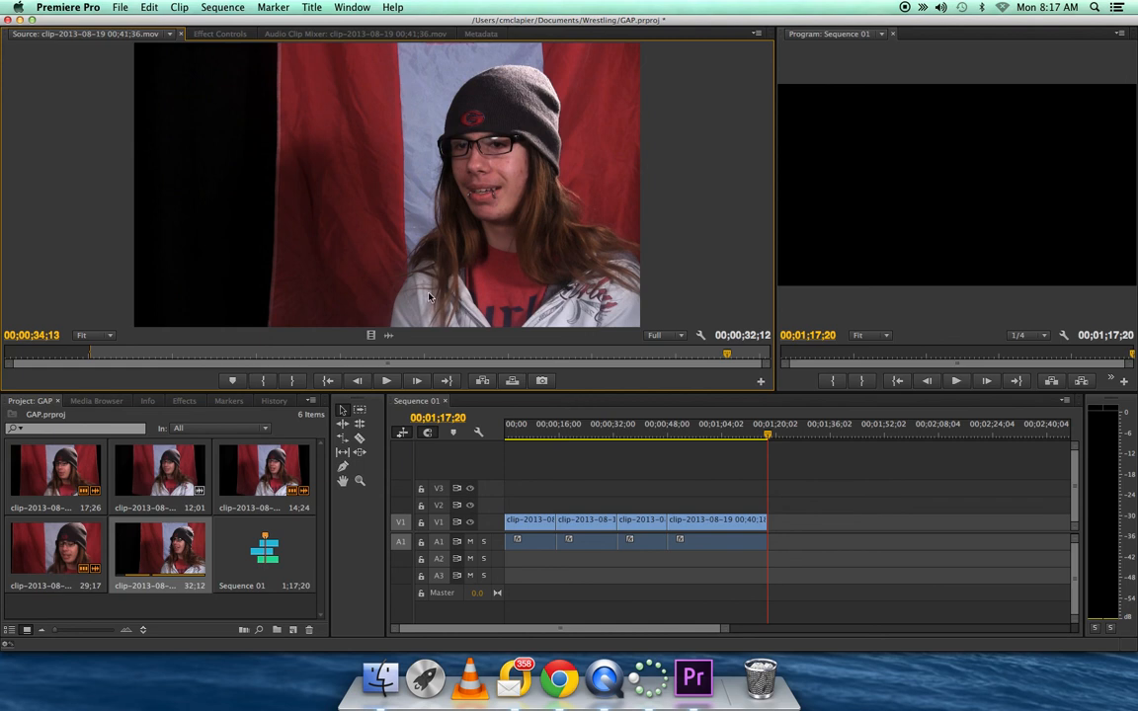
{"action": "left_click", "coordinate": [300, 385]}
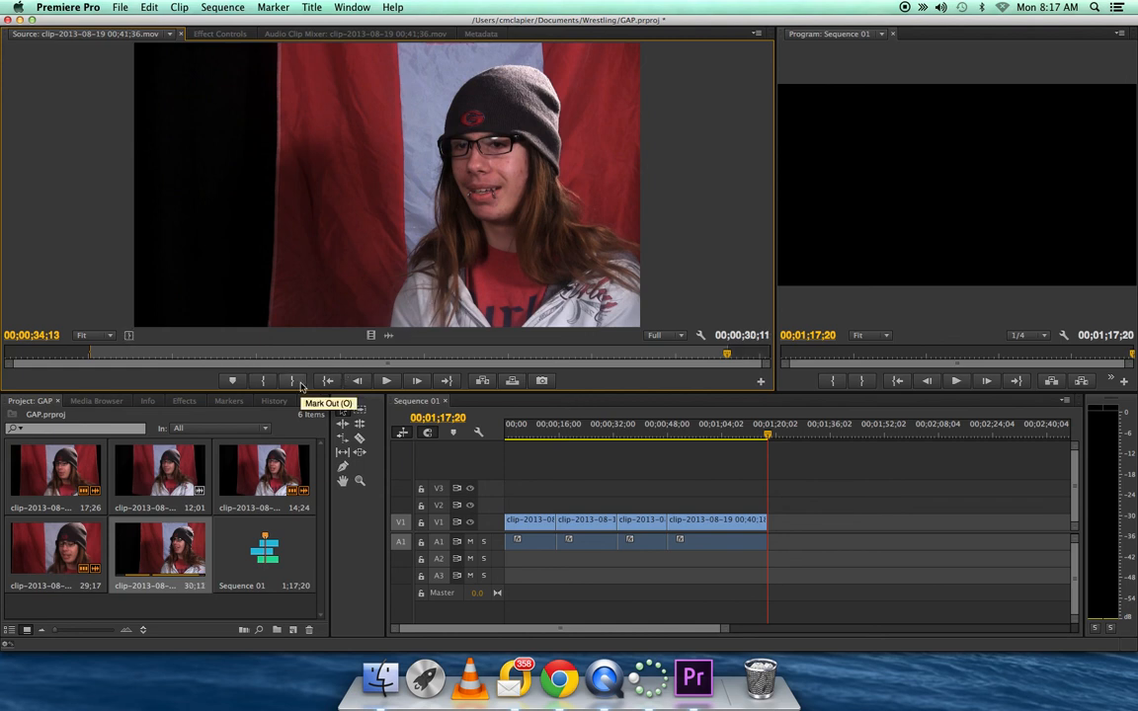
{"action": "left_click", "coordinate": [514, 355]}
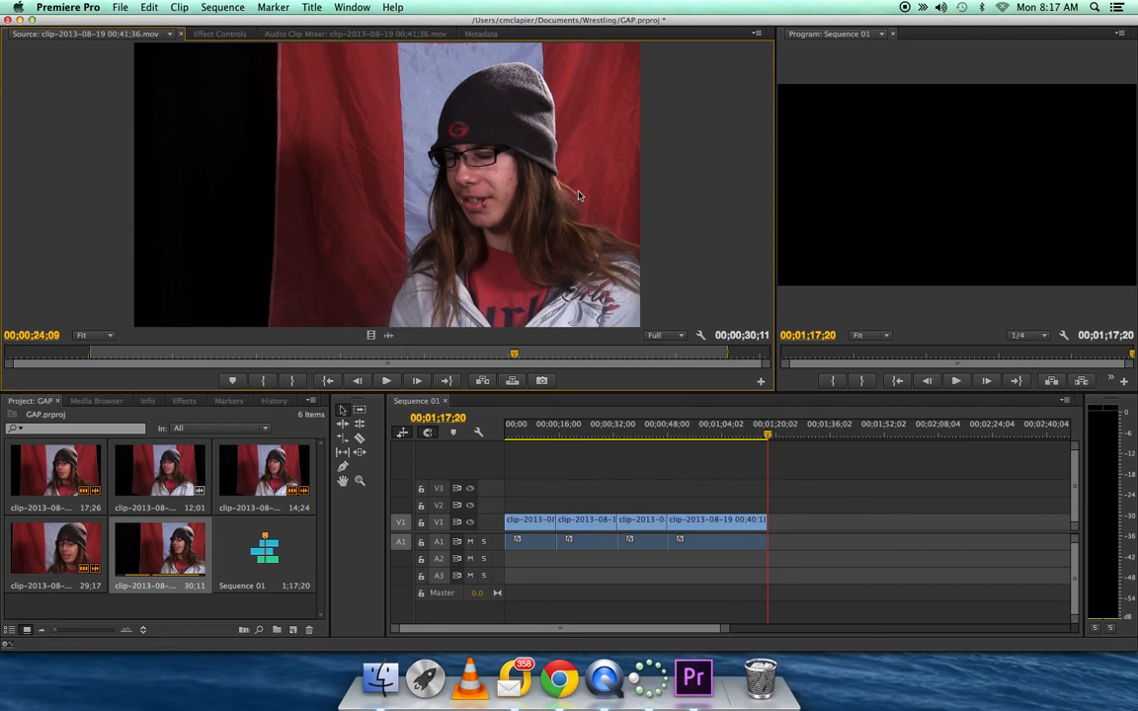
{"action": "left_click_drag", "start_coordinate": [482, 178], "coordinate": [964, 179]}
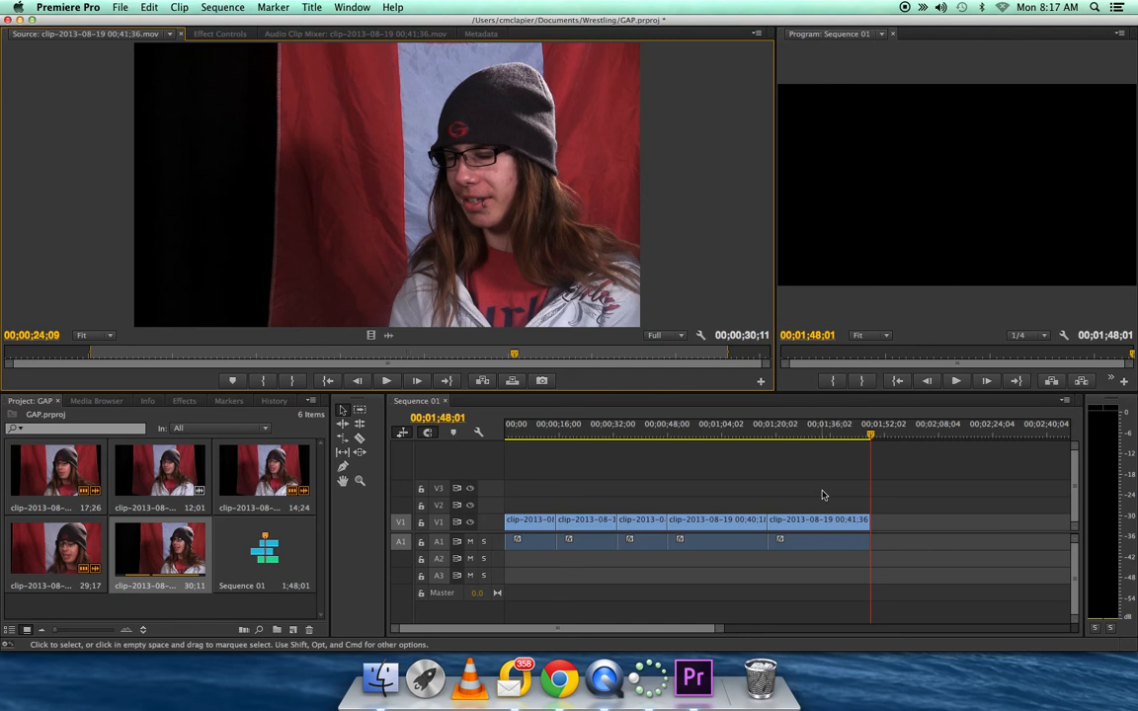
Scrub back through Sequence 01 to review the assembled clips.
{"action": "left_click", "coordinate": [875, 436]}
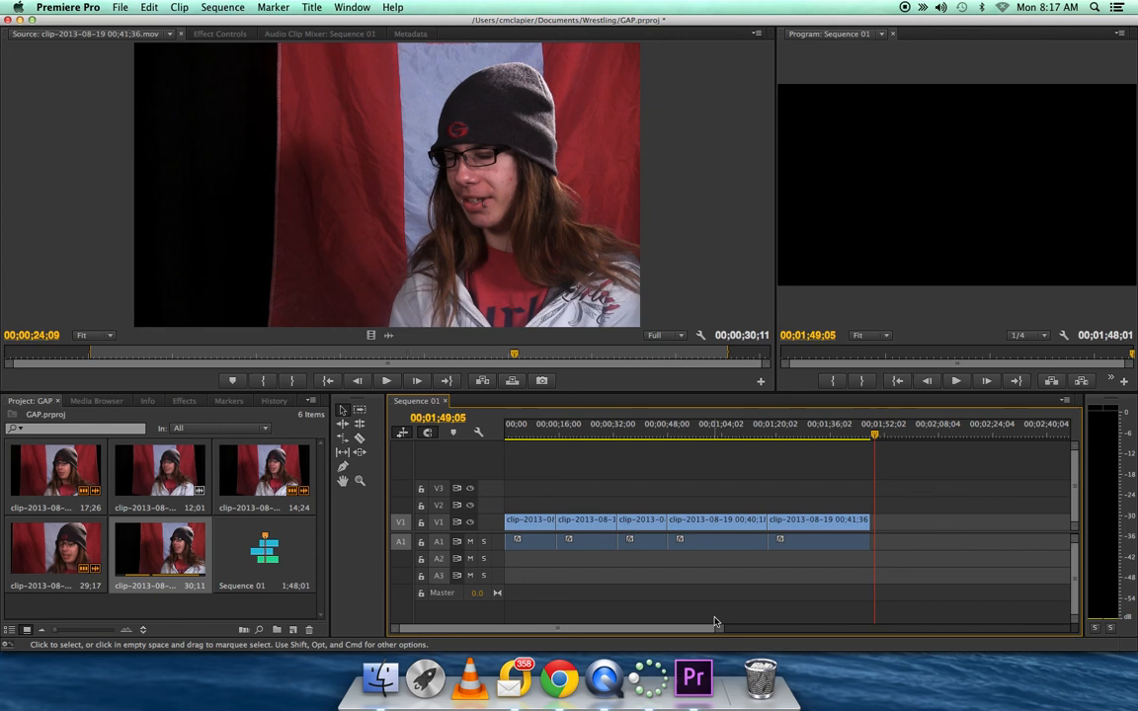
{"action": "left_click", "coordinate": [866, 437]}
{"action": "left_click_drag", "start_coordinate": [866, 436], "coordinate": [597, 437]}
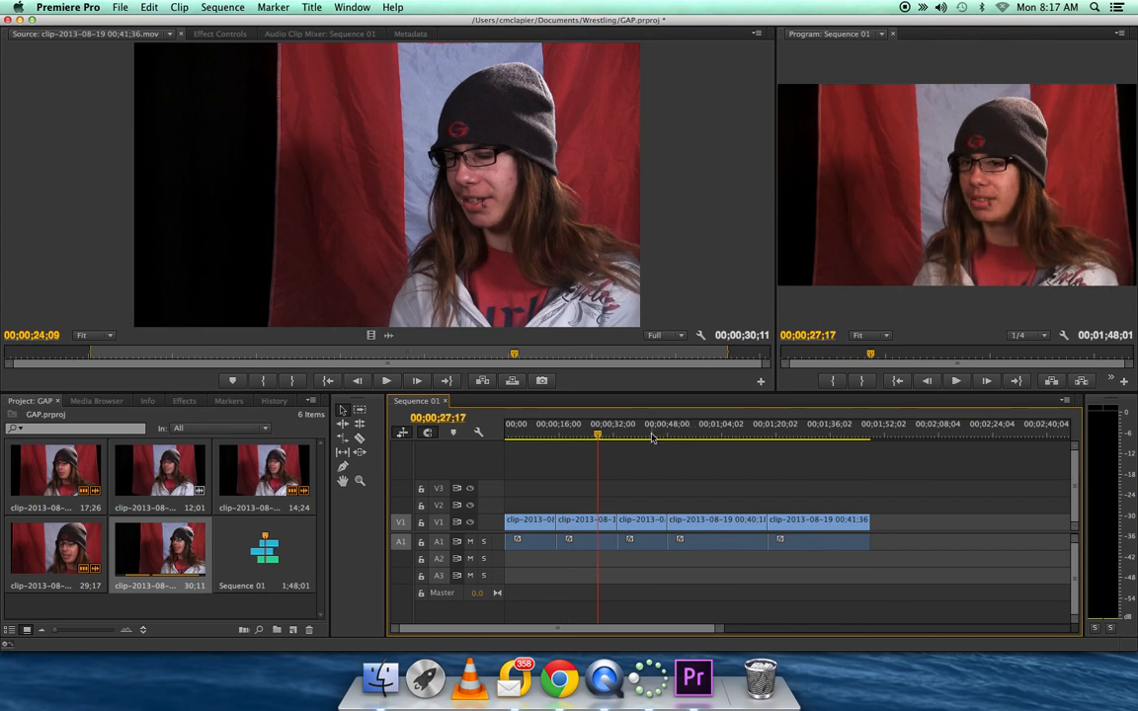
{"action": "left_click", "coordinate": [652, 437]}
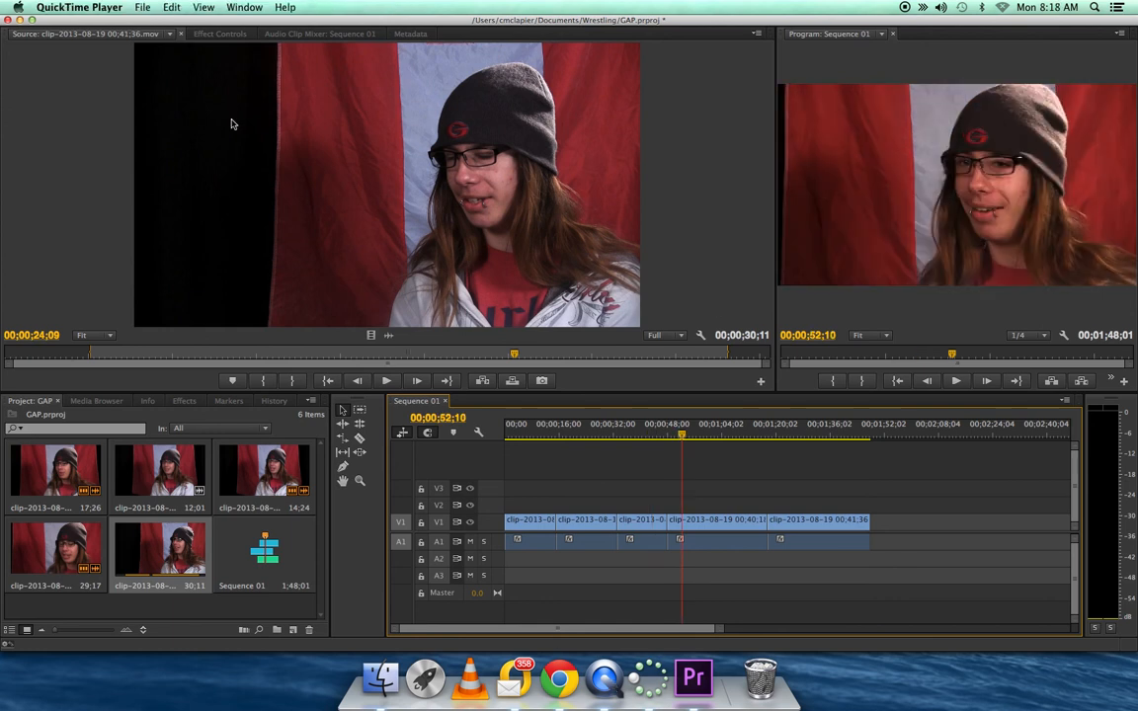
{"action": "left_click", "coordinate": [180, 22]}
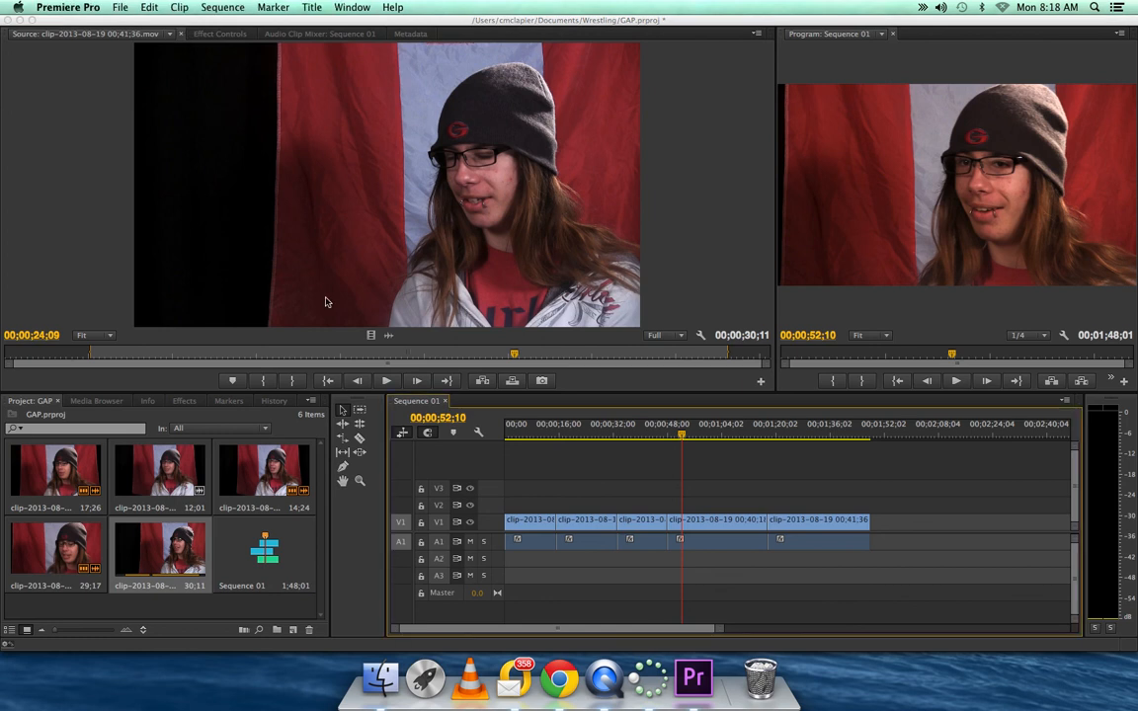
{"action": "left_click", "coordinate": [605, 682]}
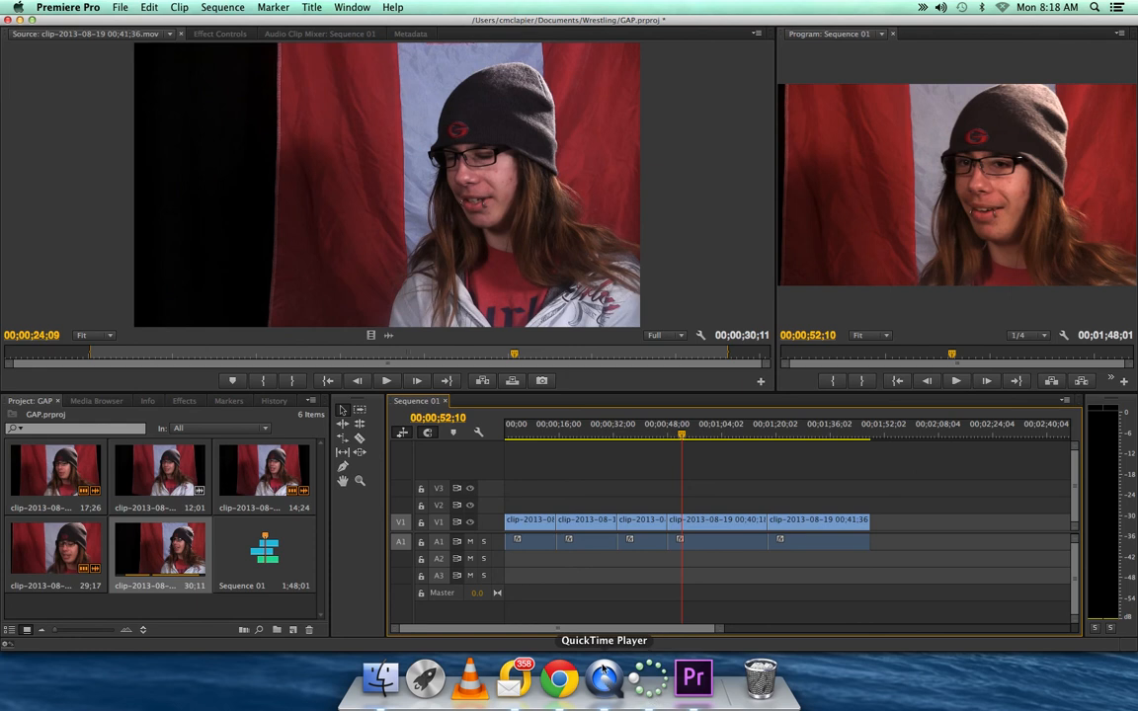
{"action": "left_click", "coordinate": [142, 134]}
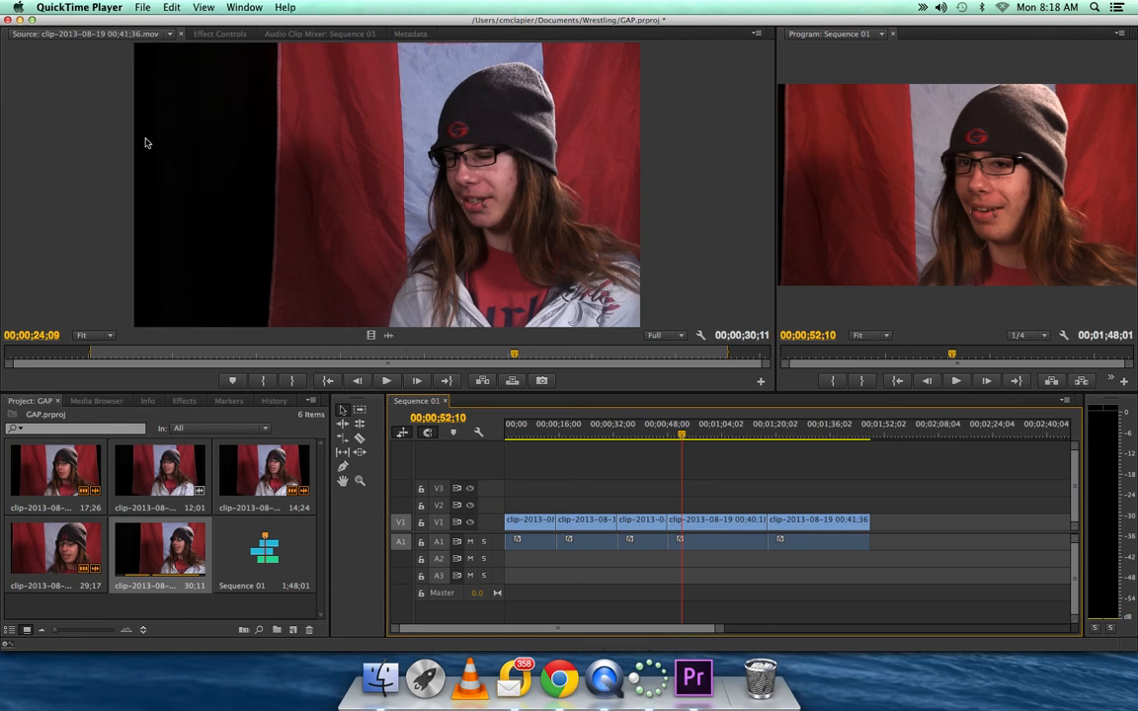